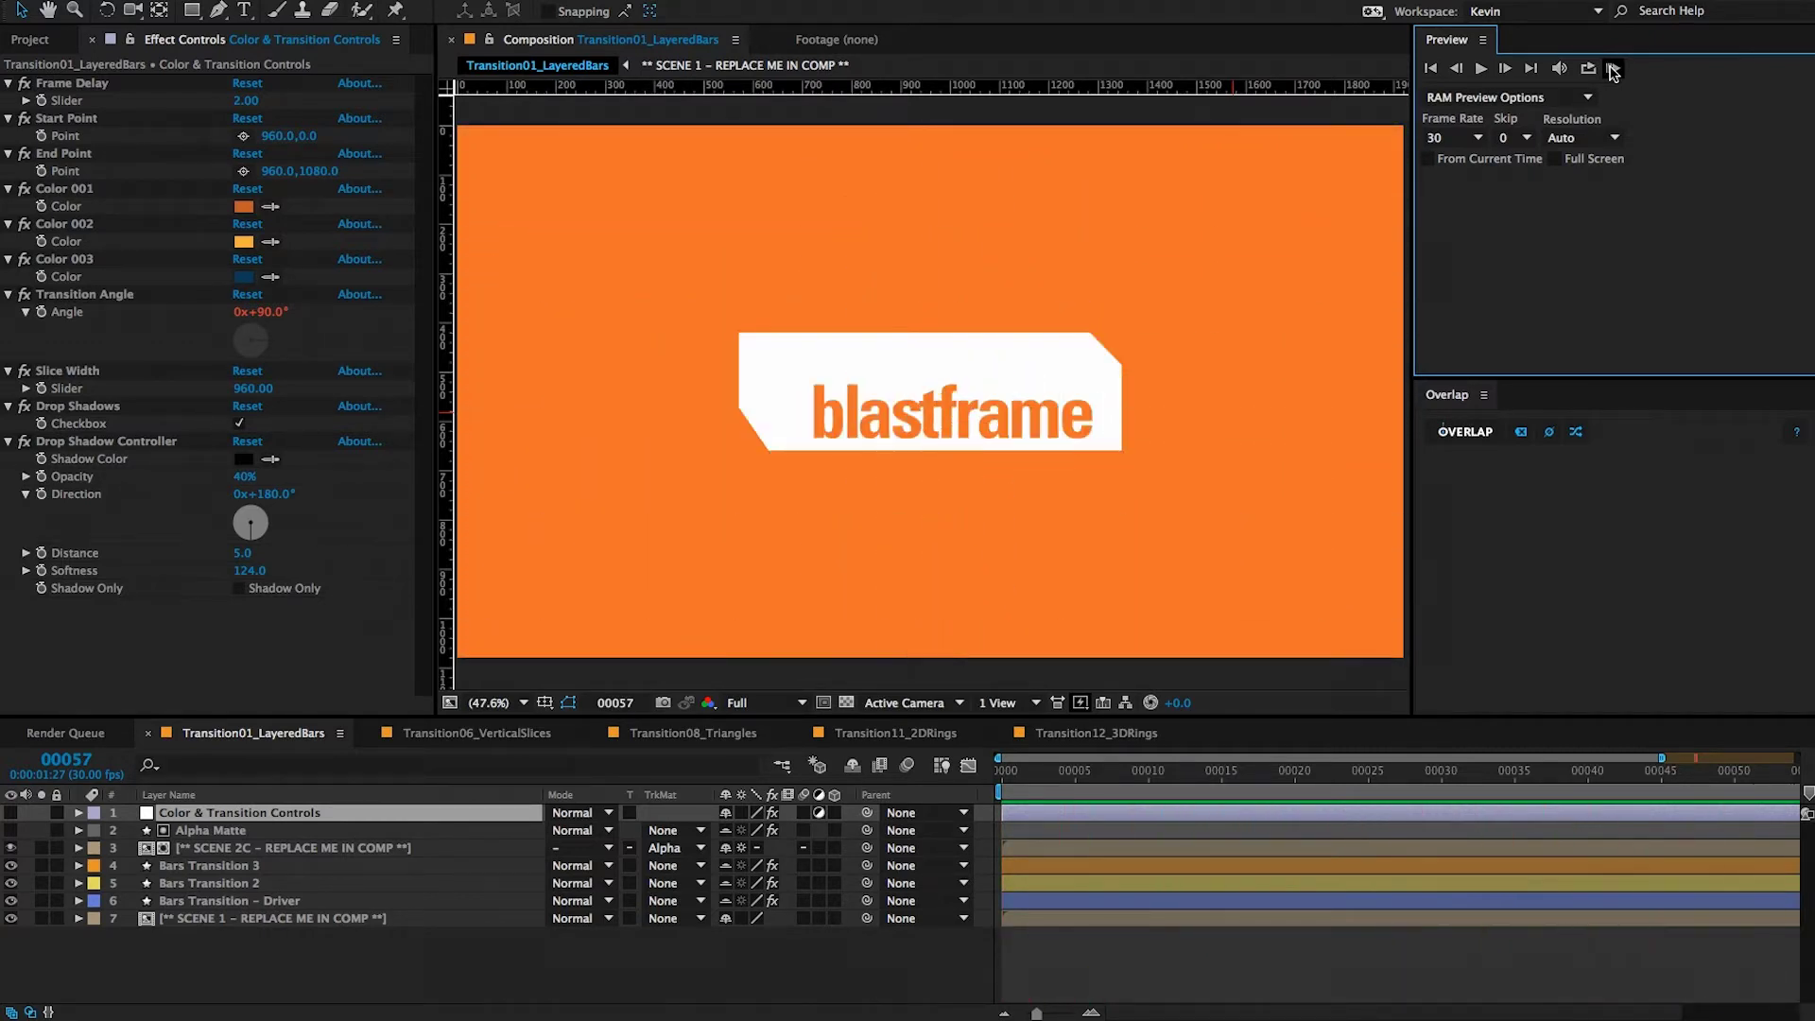
Stop the preview, locate Transition01_LayeredBars in the project, and show the effect controls of its Color & Transition Controls layer
click(172, 163)
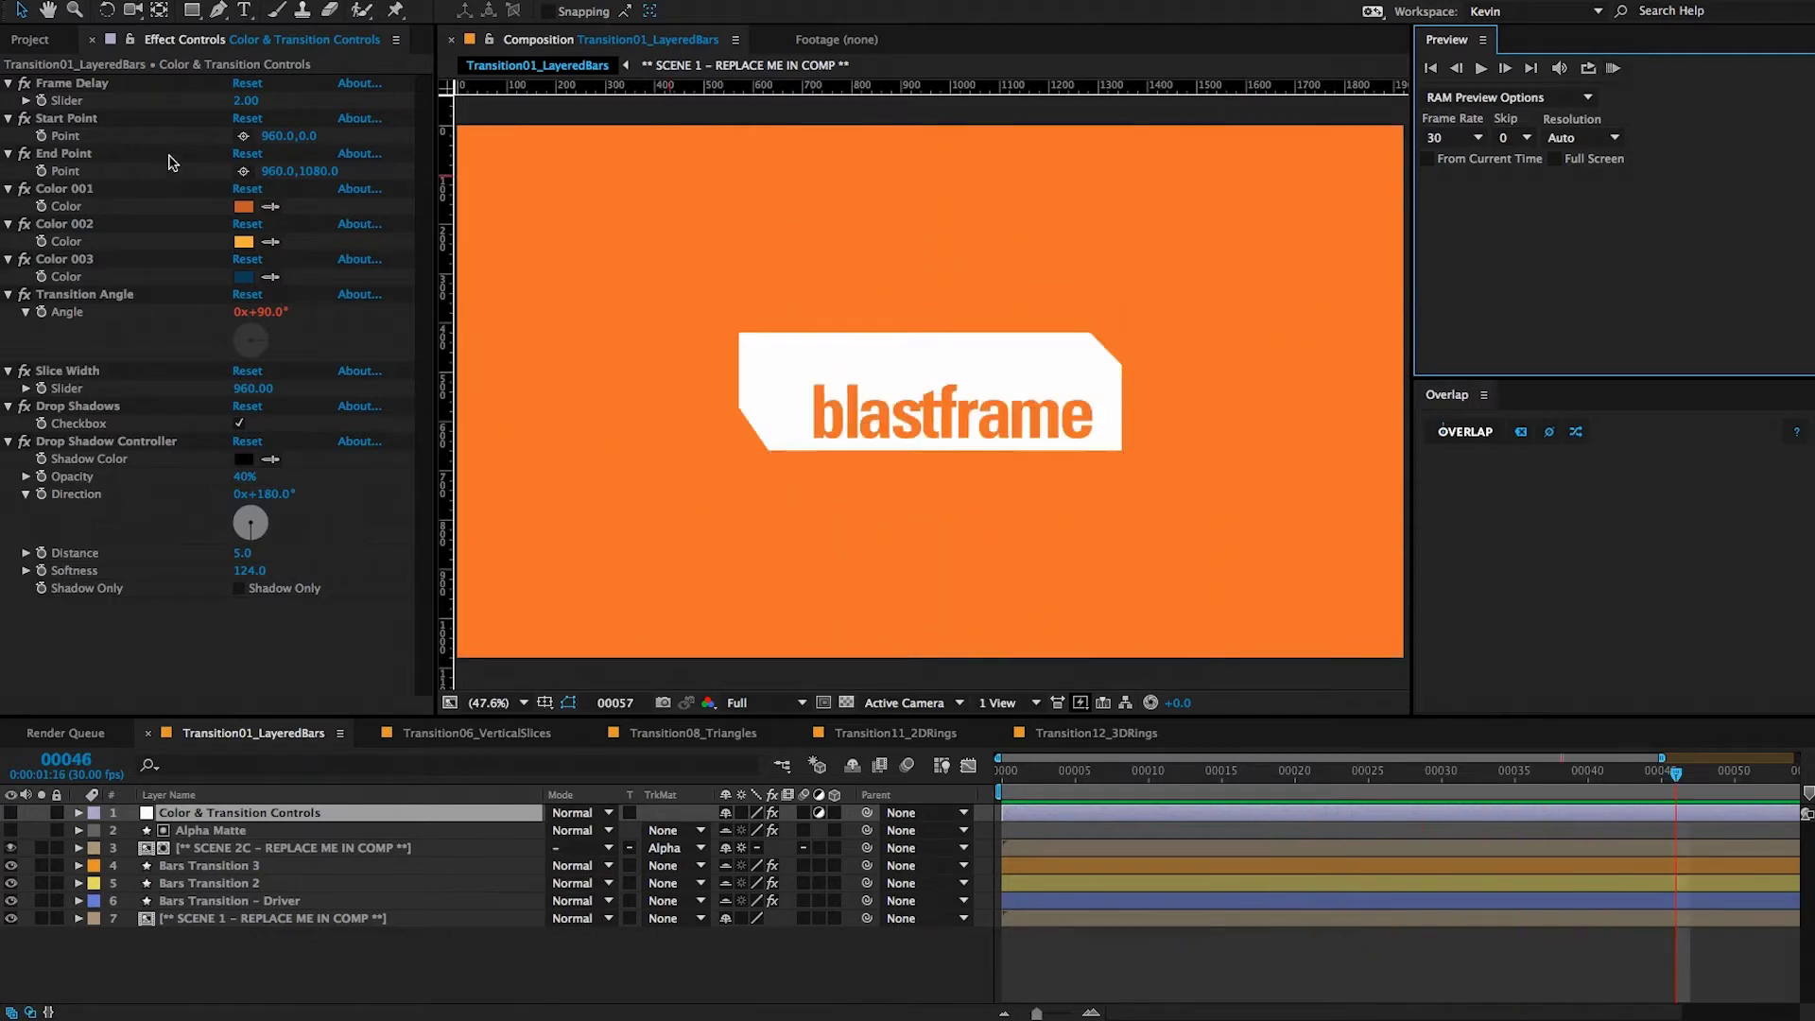
click(29, 43)
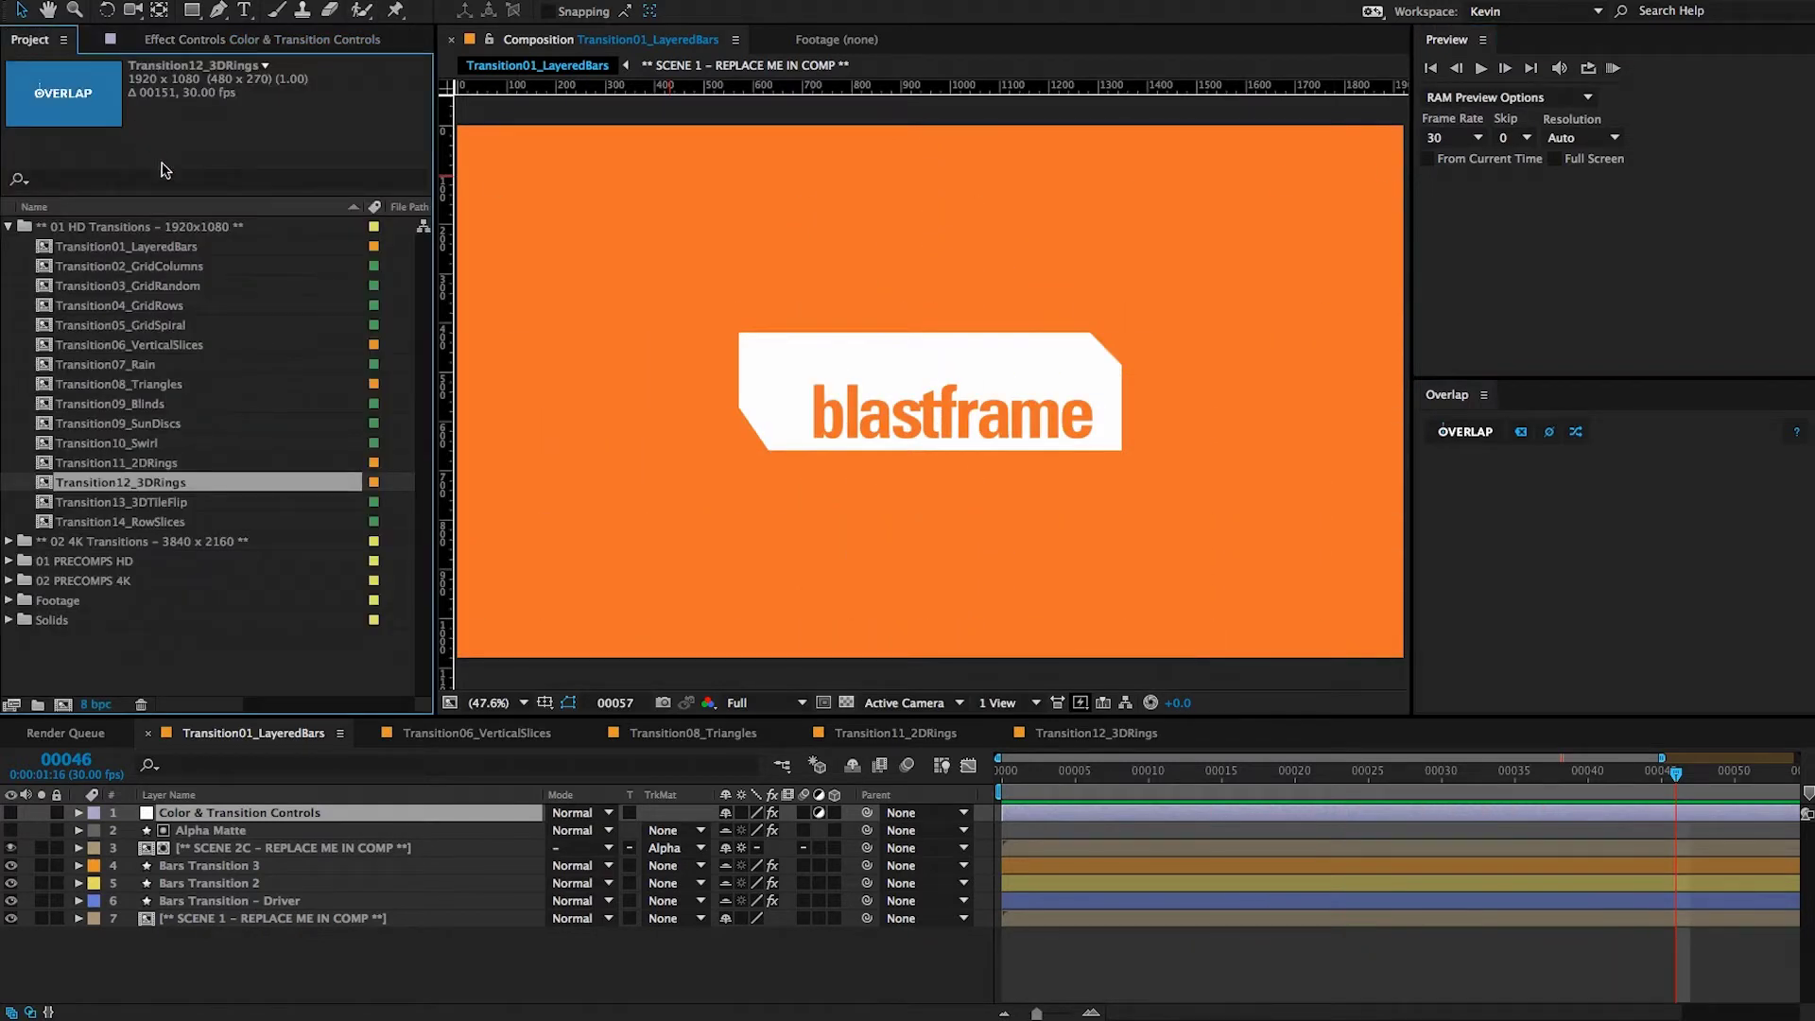
click(142, 247)
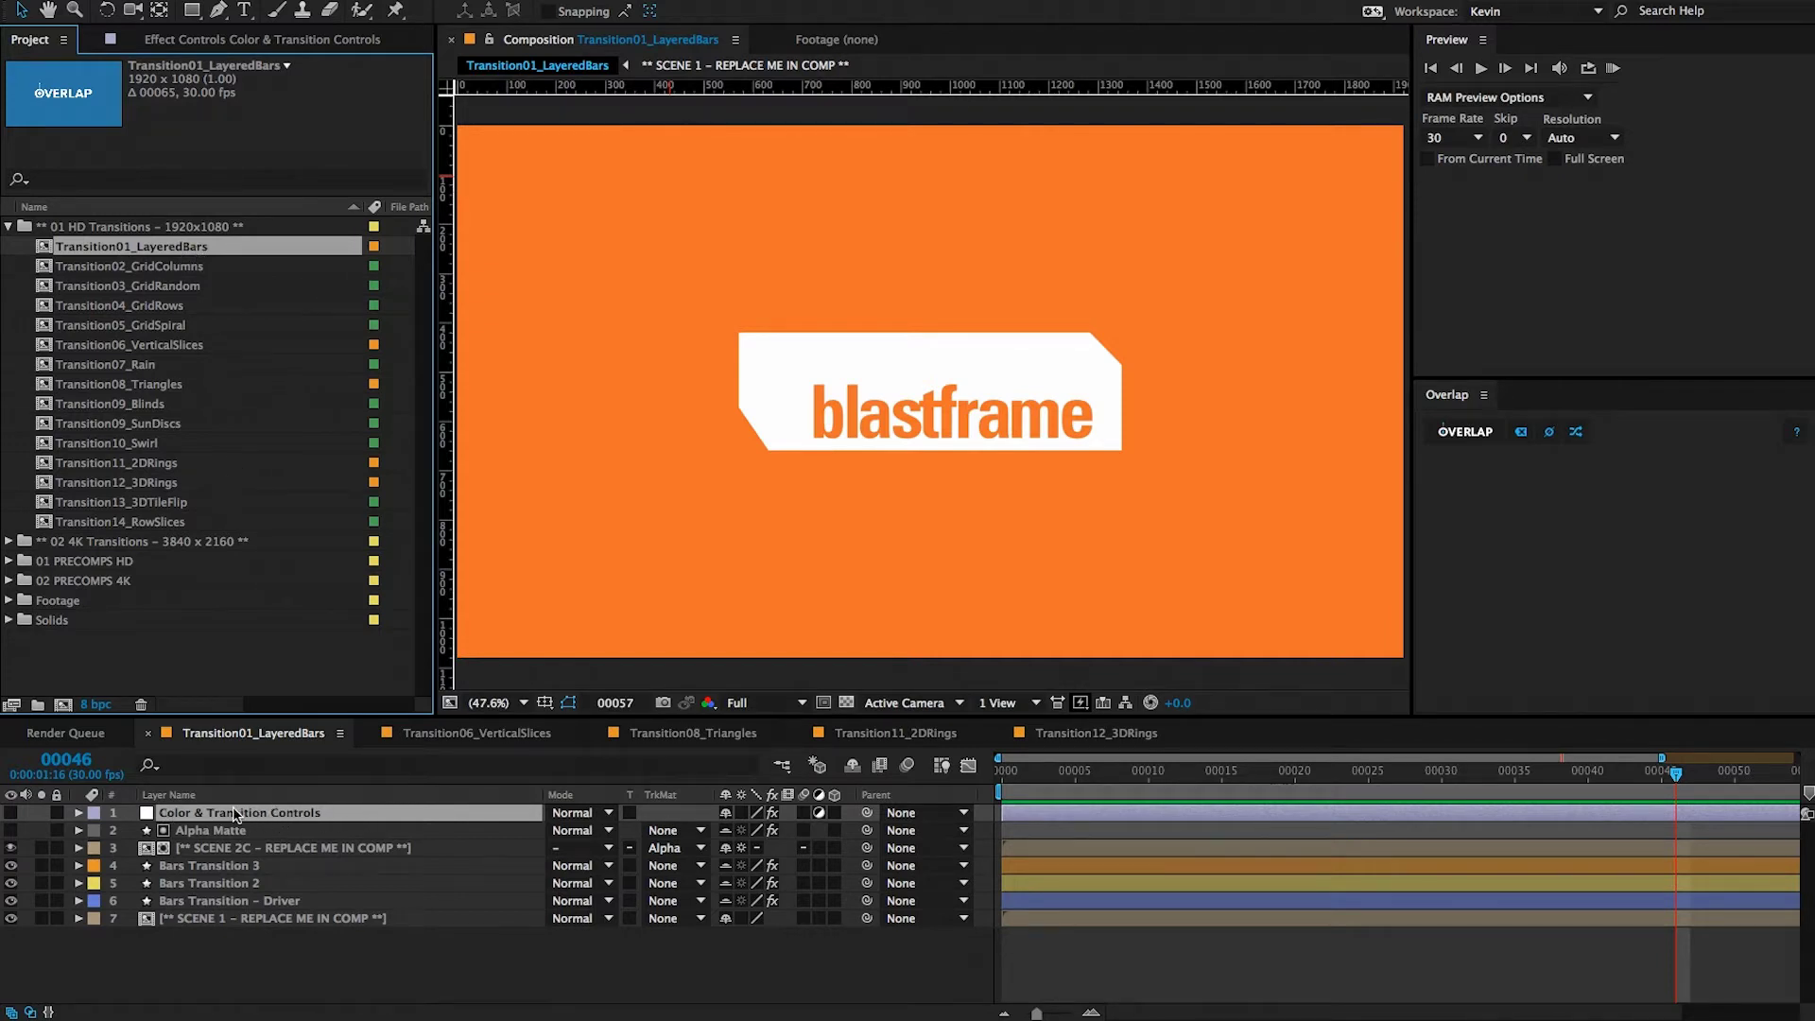
click(345, 815)
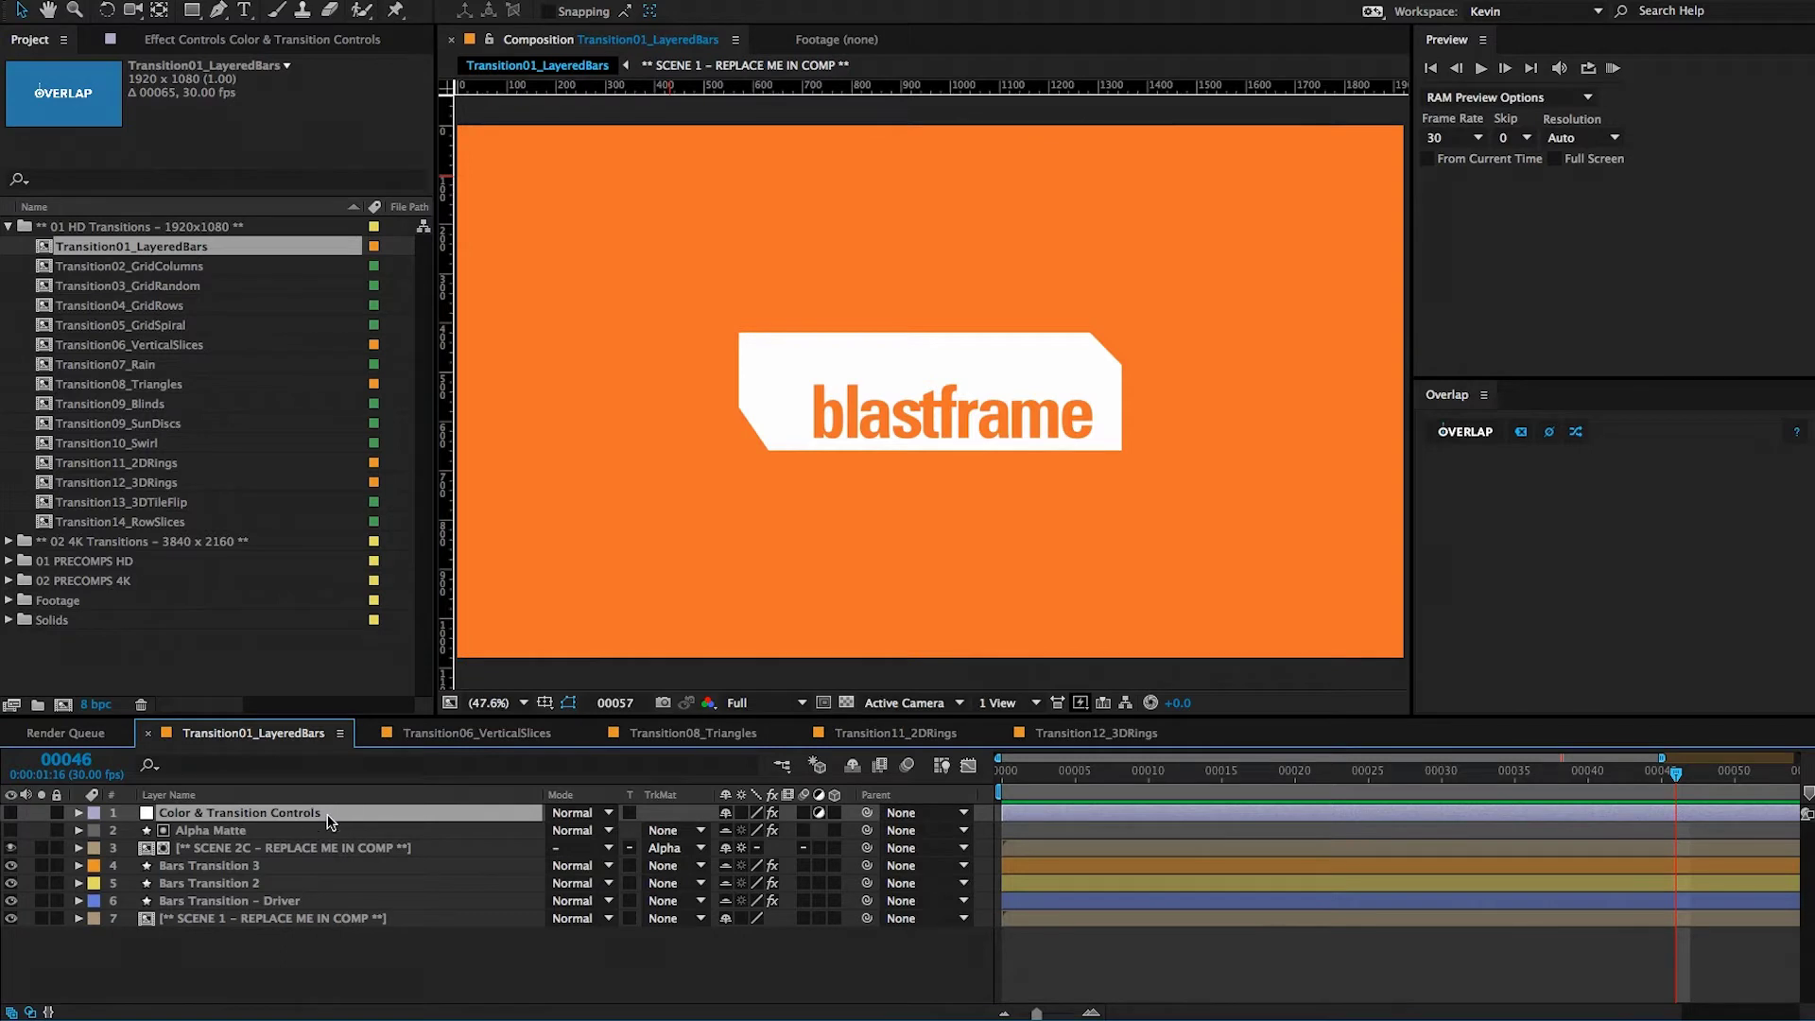
click(280, 38)
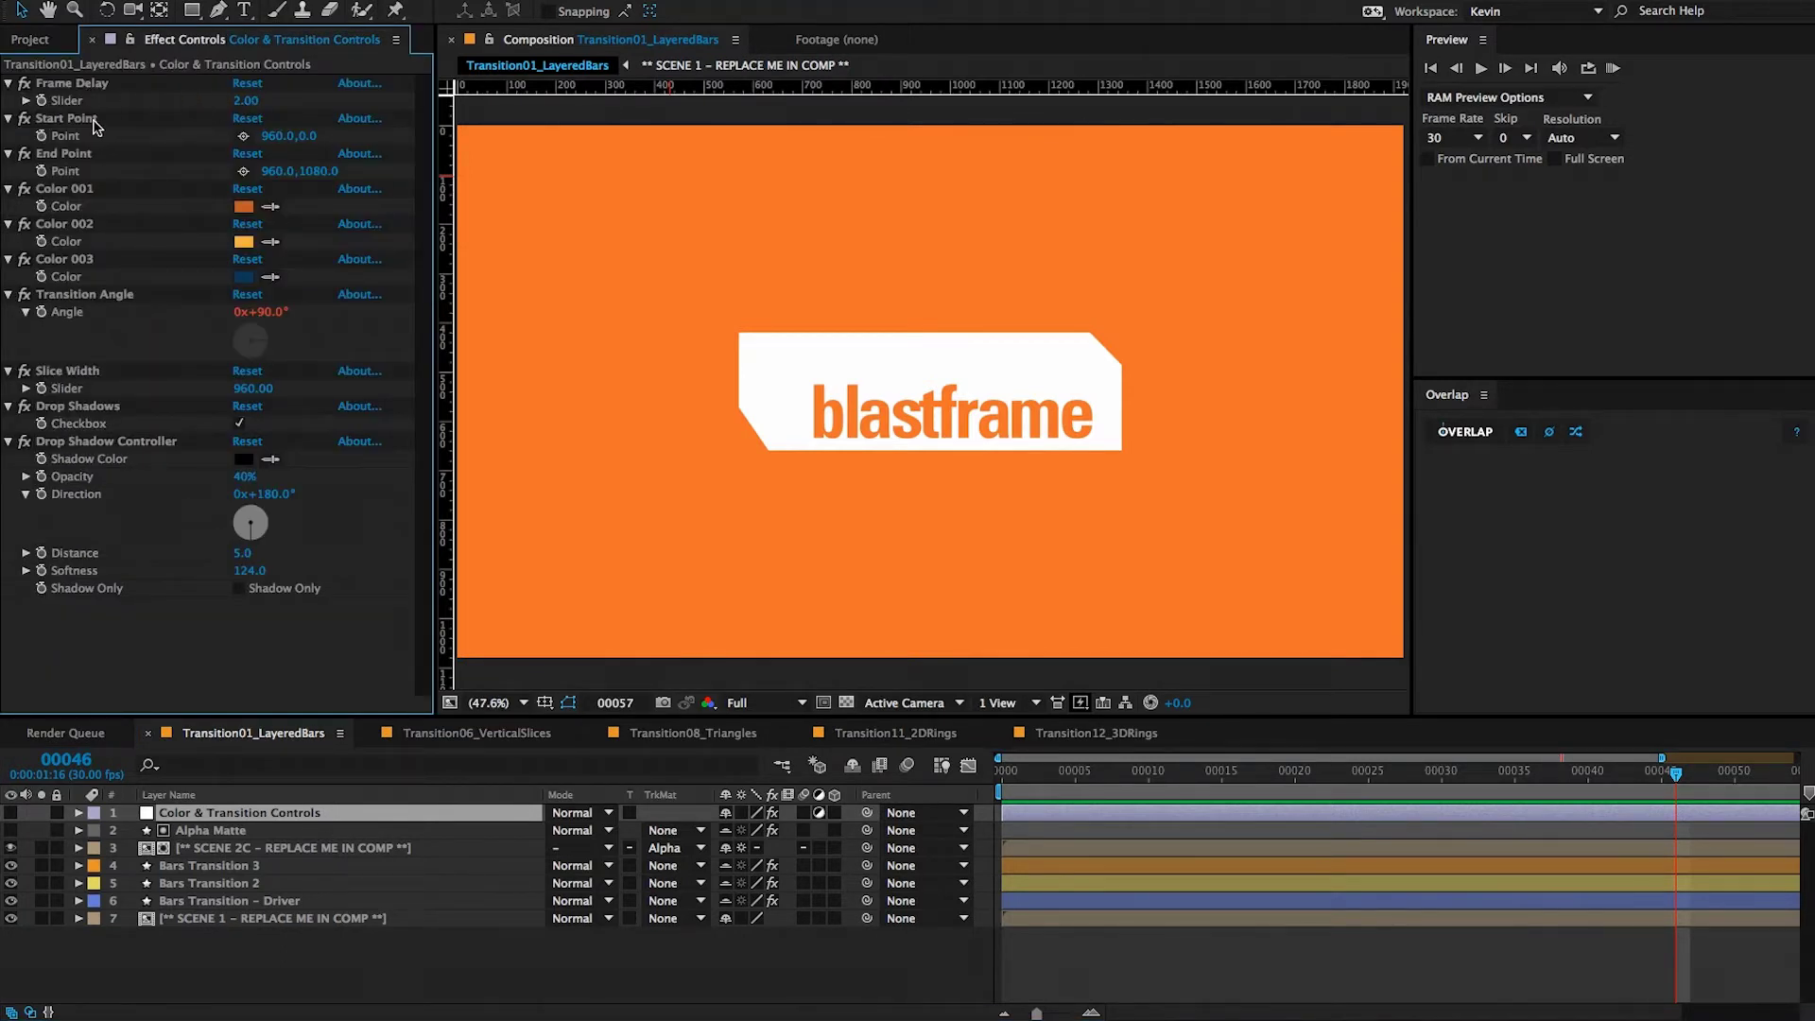
Move the transition's Start Point to the frame's upper-left corner, at about -16, -12
click(67, 118)
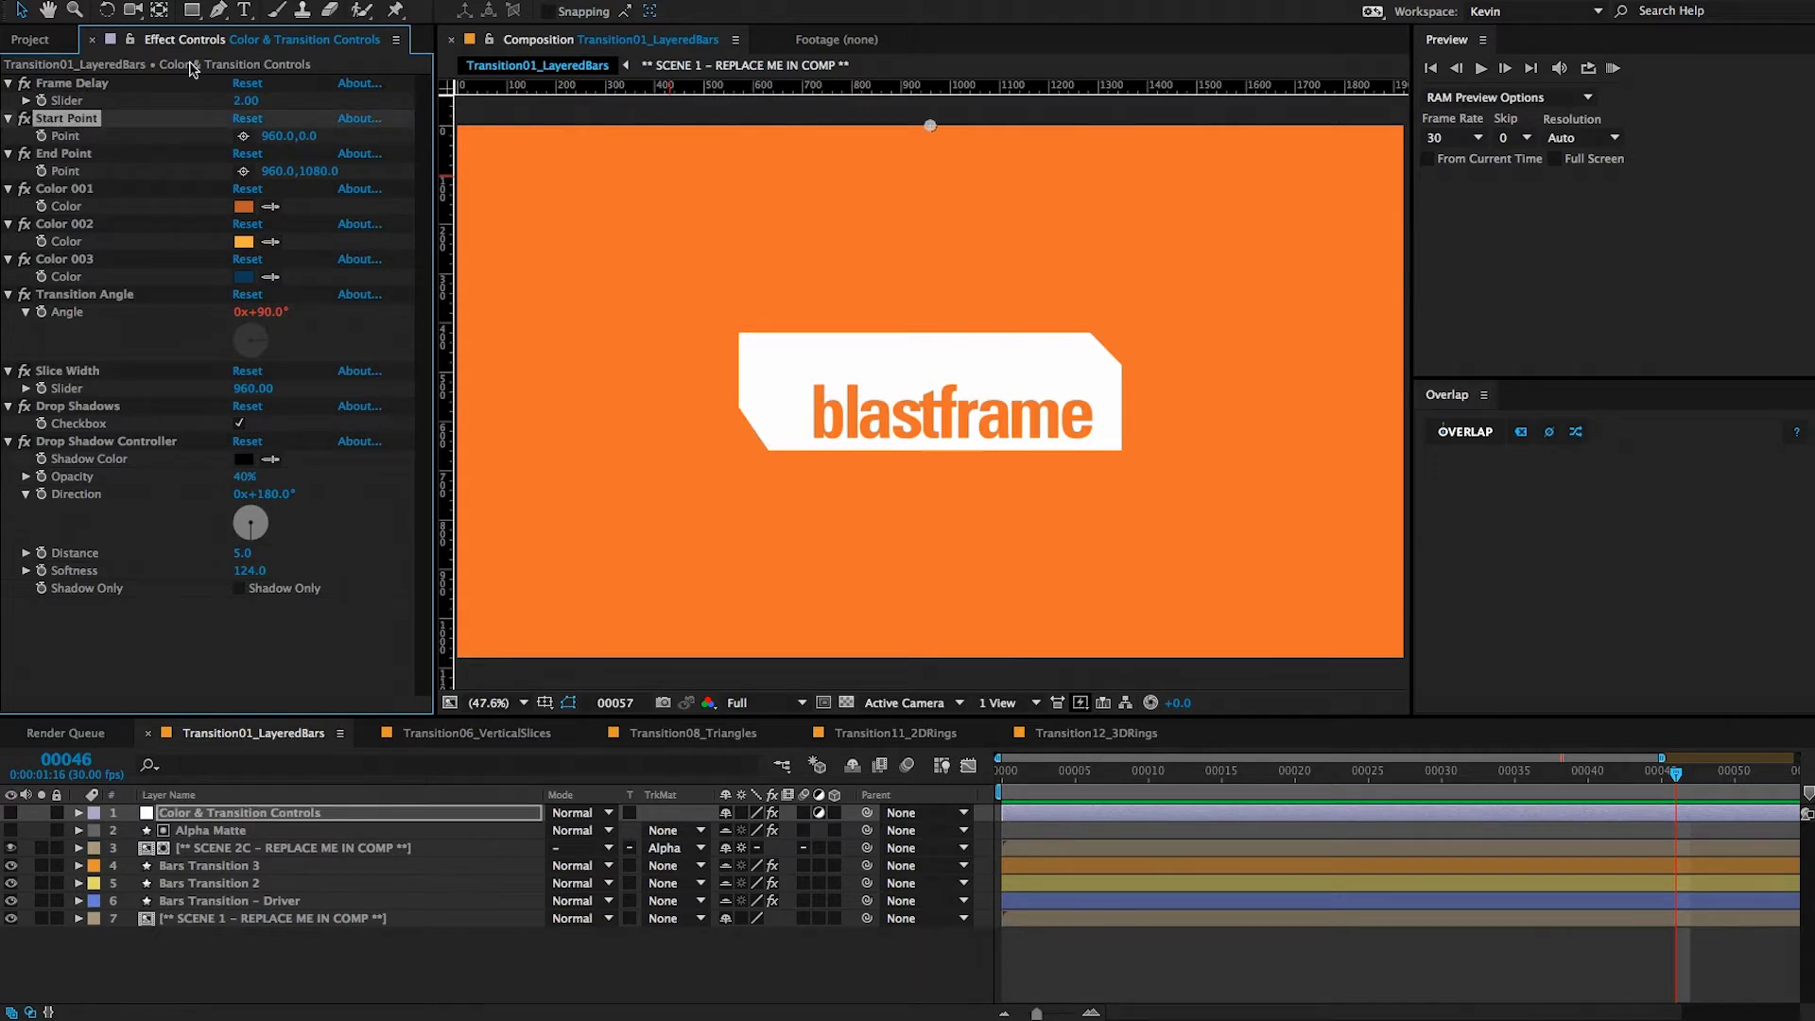
key(comma)
key(comma)
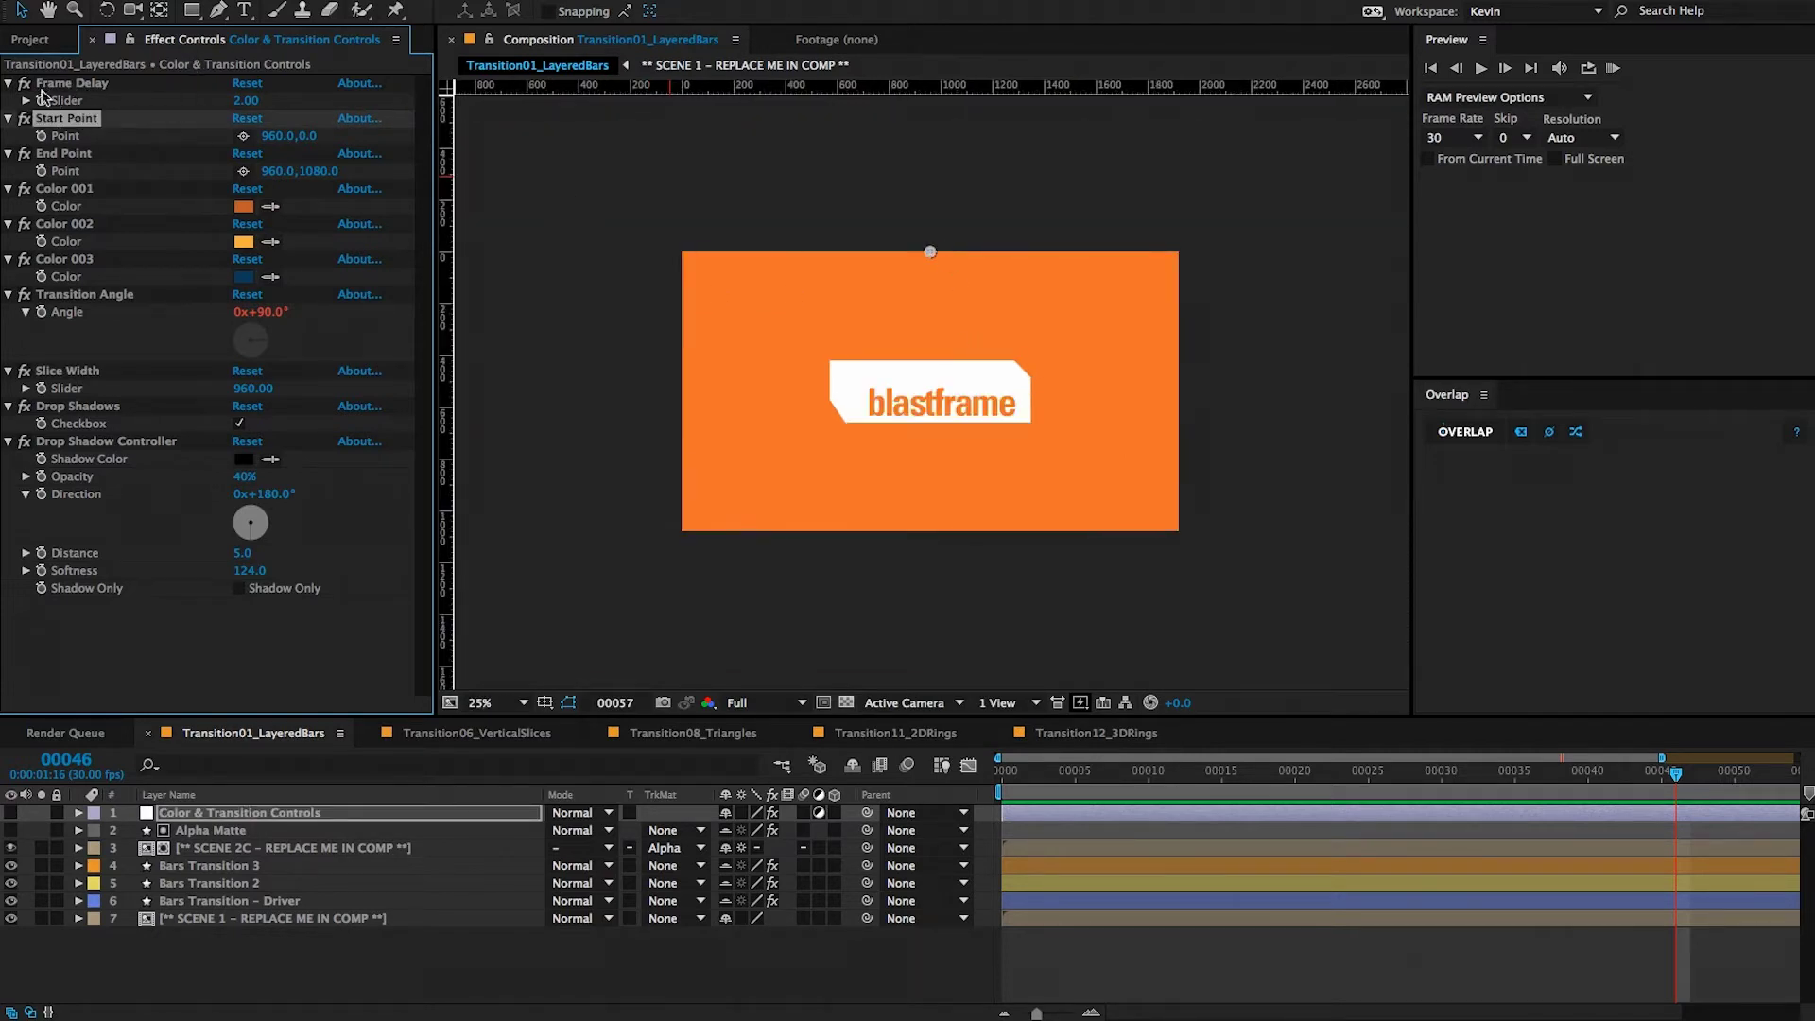
drag(930, 251, 676, 253)
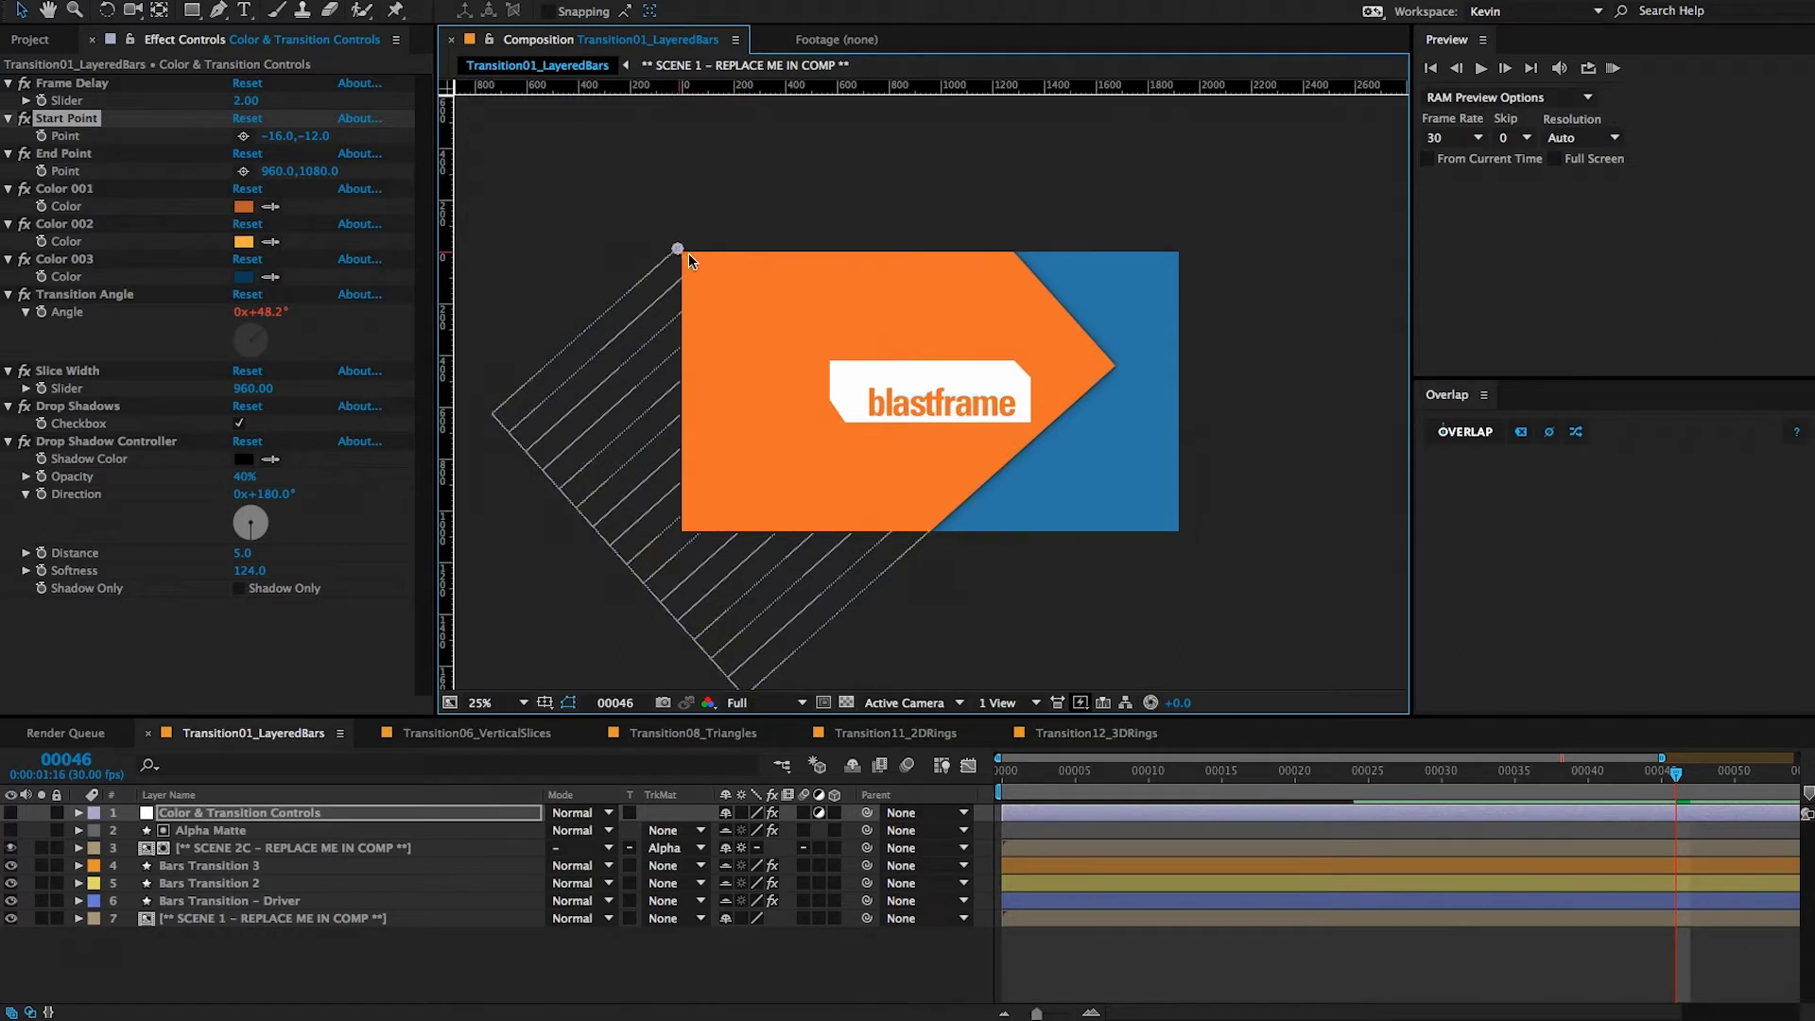
Move the End Point to the frame's lower-right corner at about 1924, 1088, and the Start Point above the frame at about 524, -500
click(54, 155)
drag(931, 529, 1180, 533)
drag(1202, 782, 1426, 753)
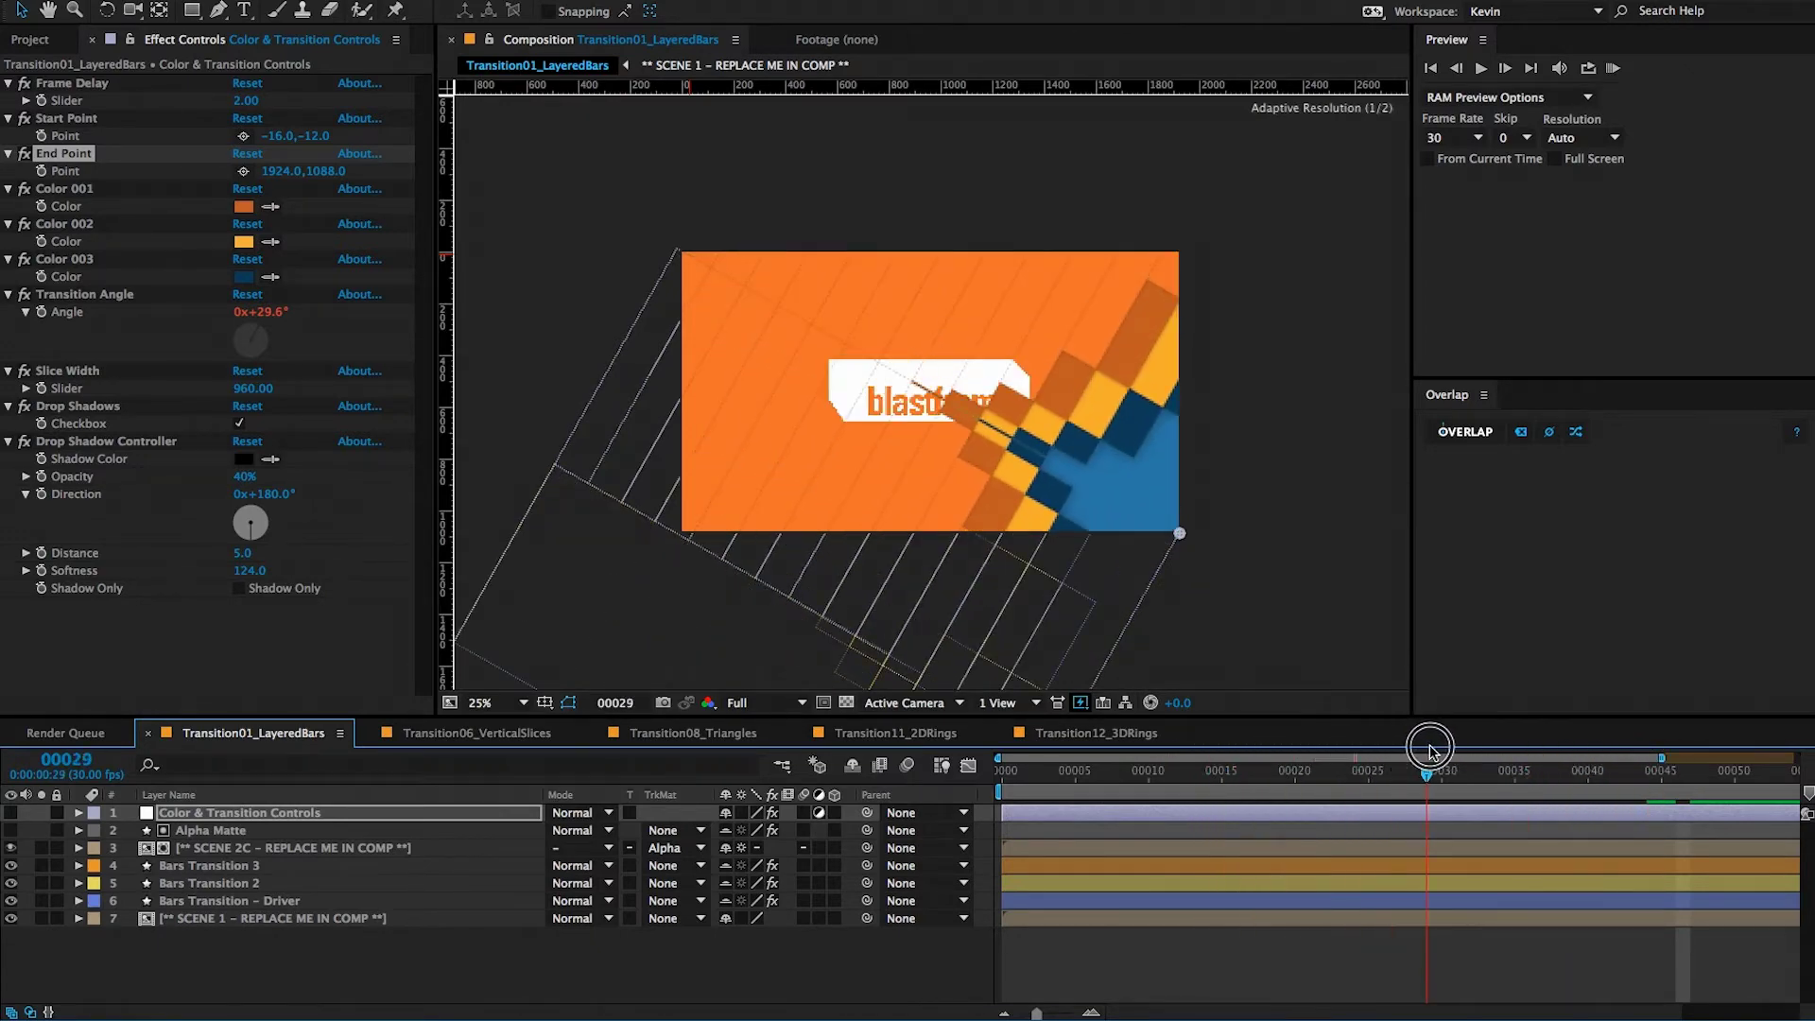
click(95, 118)
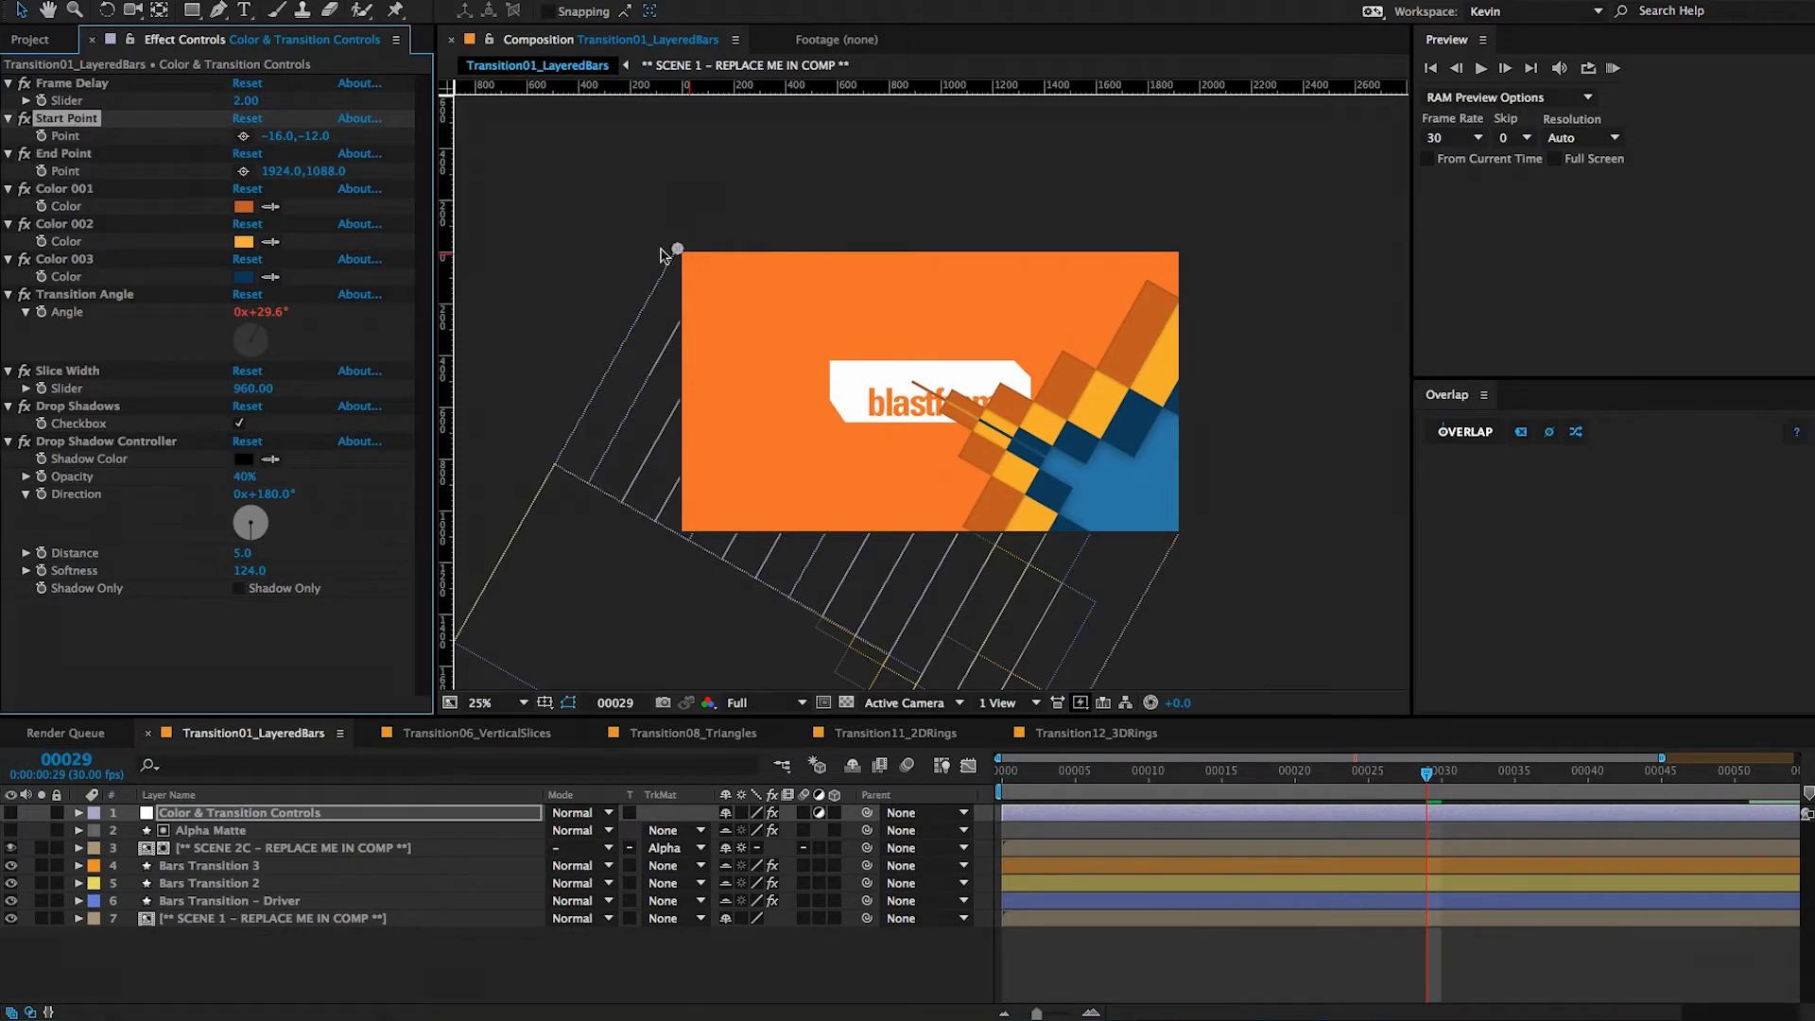
drag(680, 248, 812, 122)
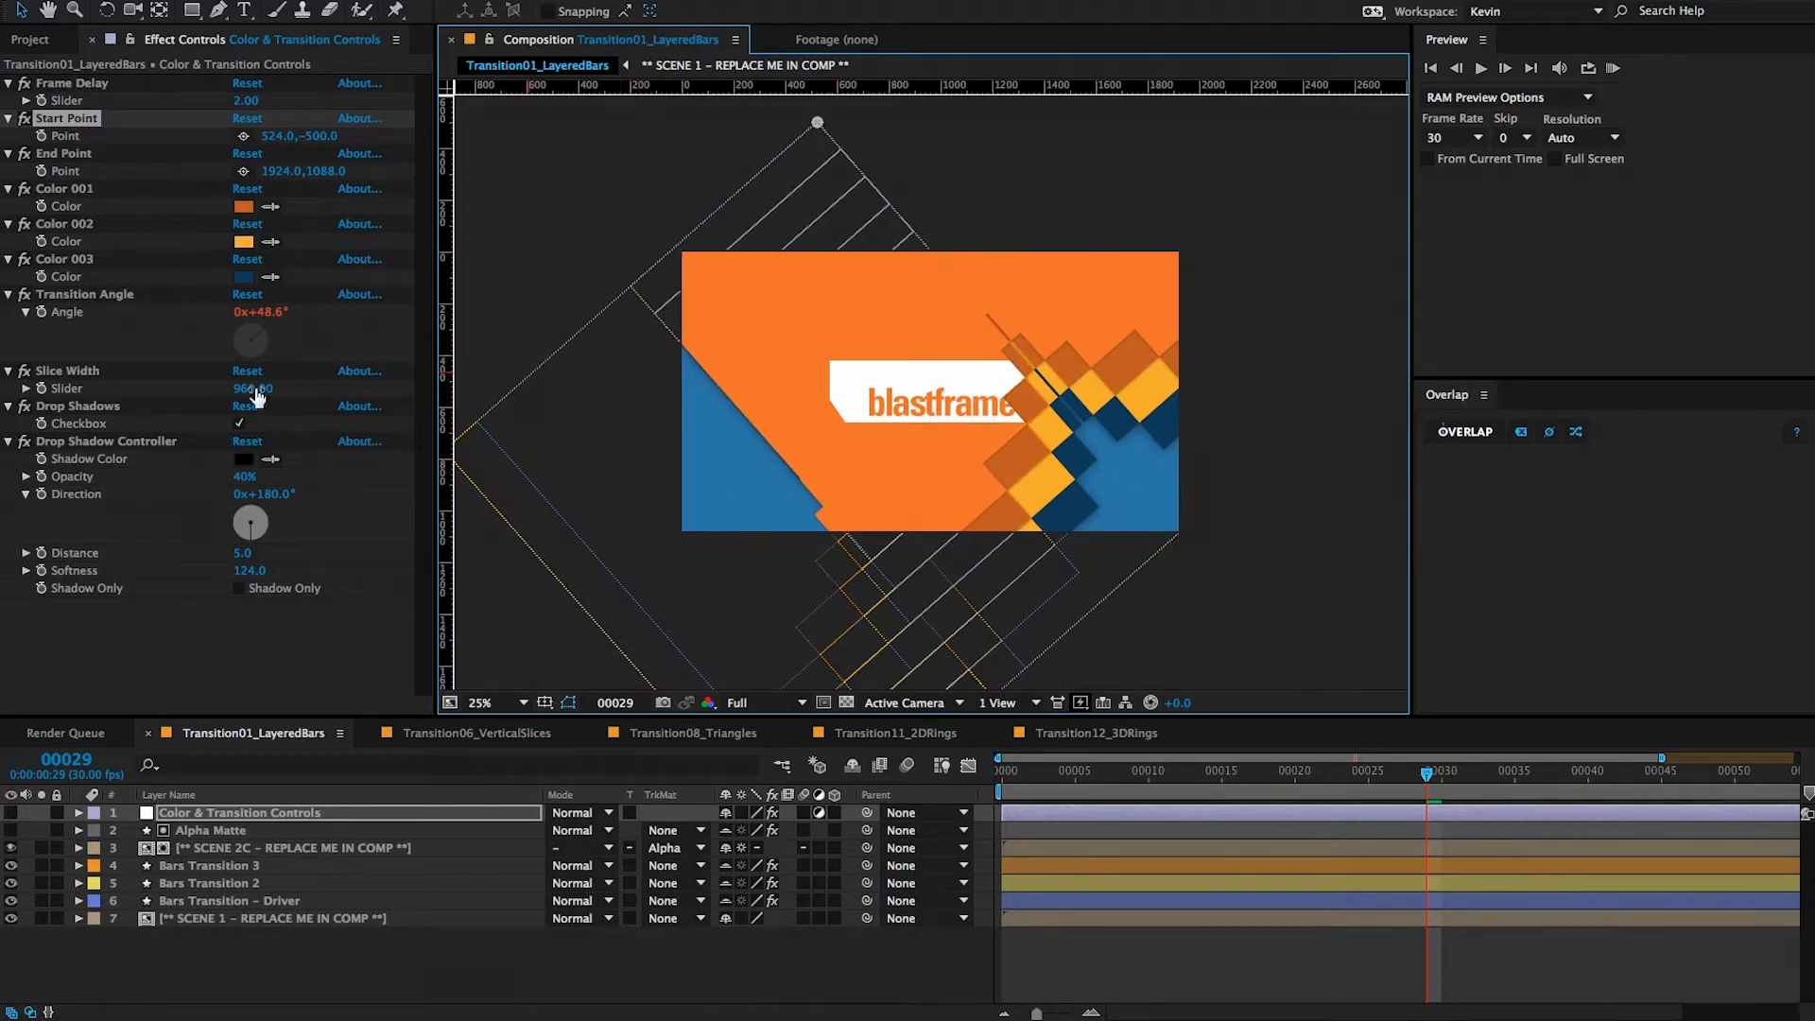
Increase the Slice Width to 1454 so the bars cover the frame, and check the transition at frames 36 and 18
click(68, 374)
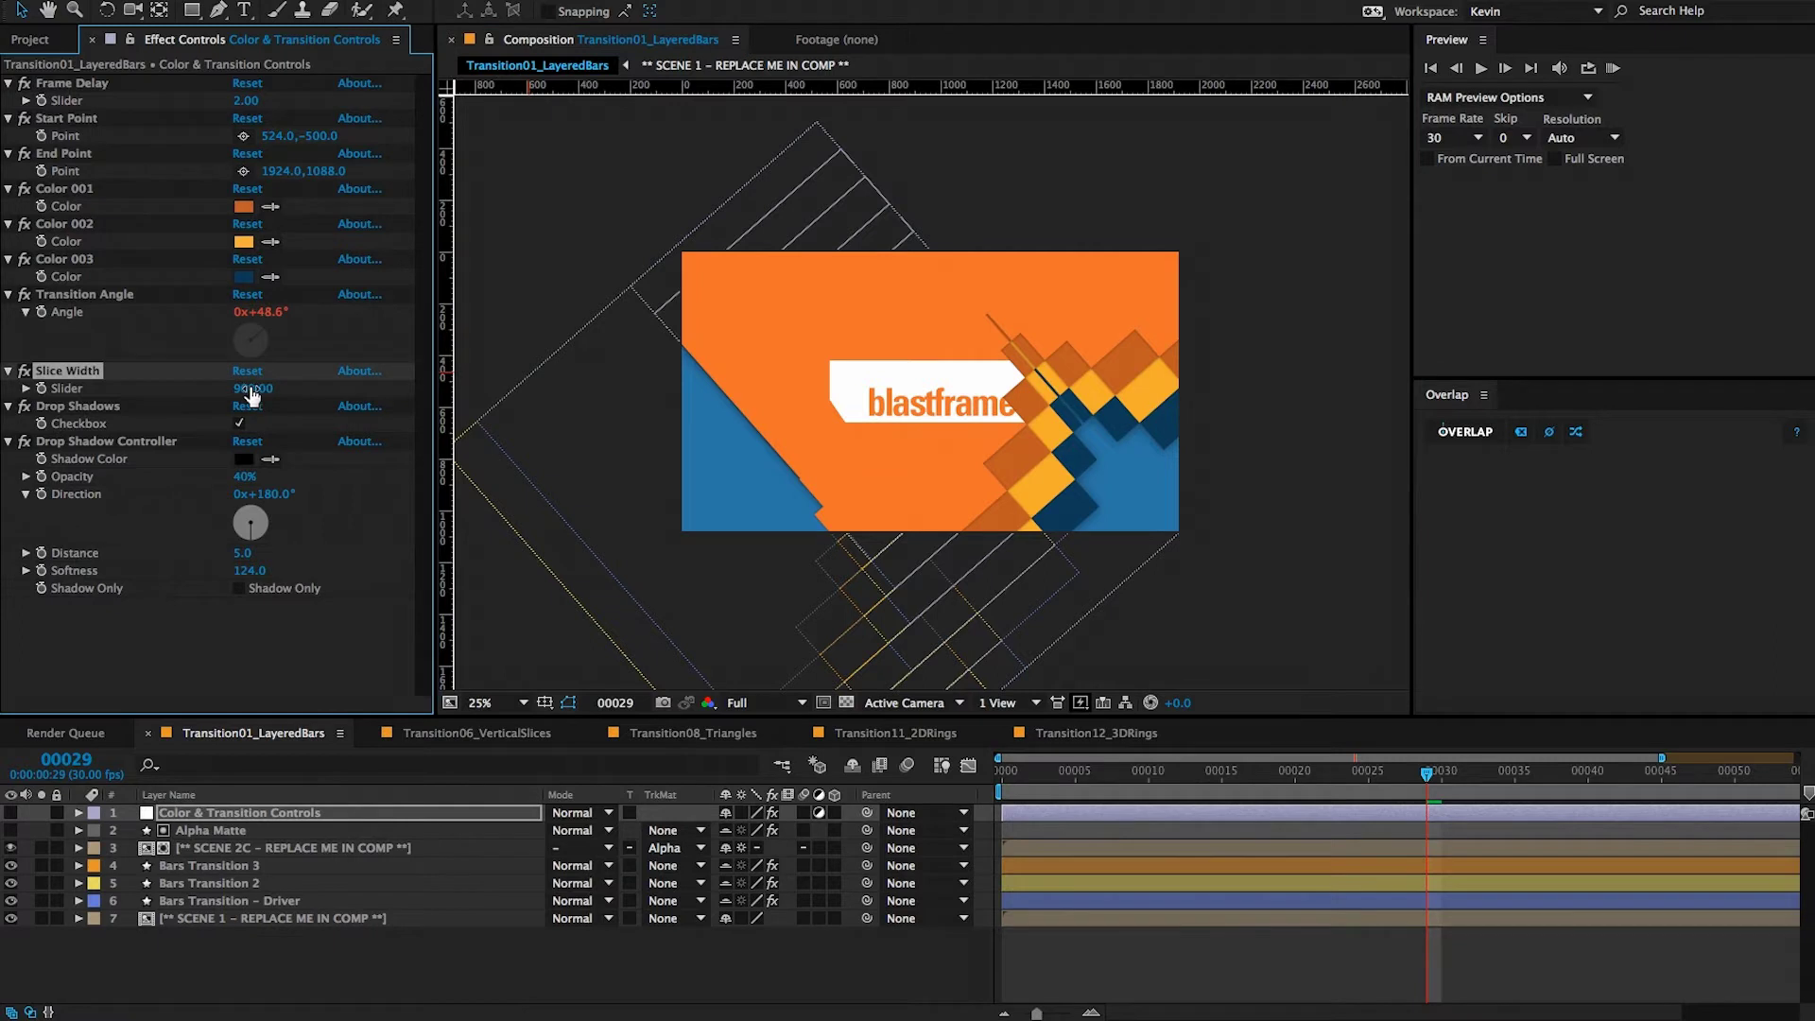
drag(244, 396, 709, 344)
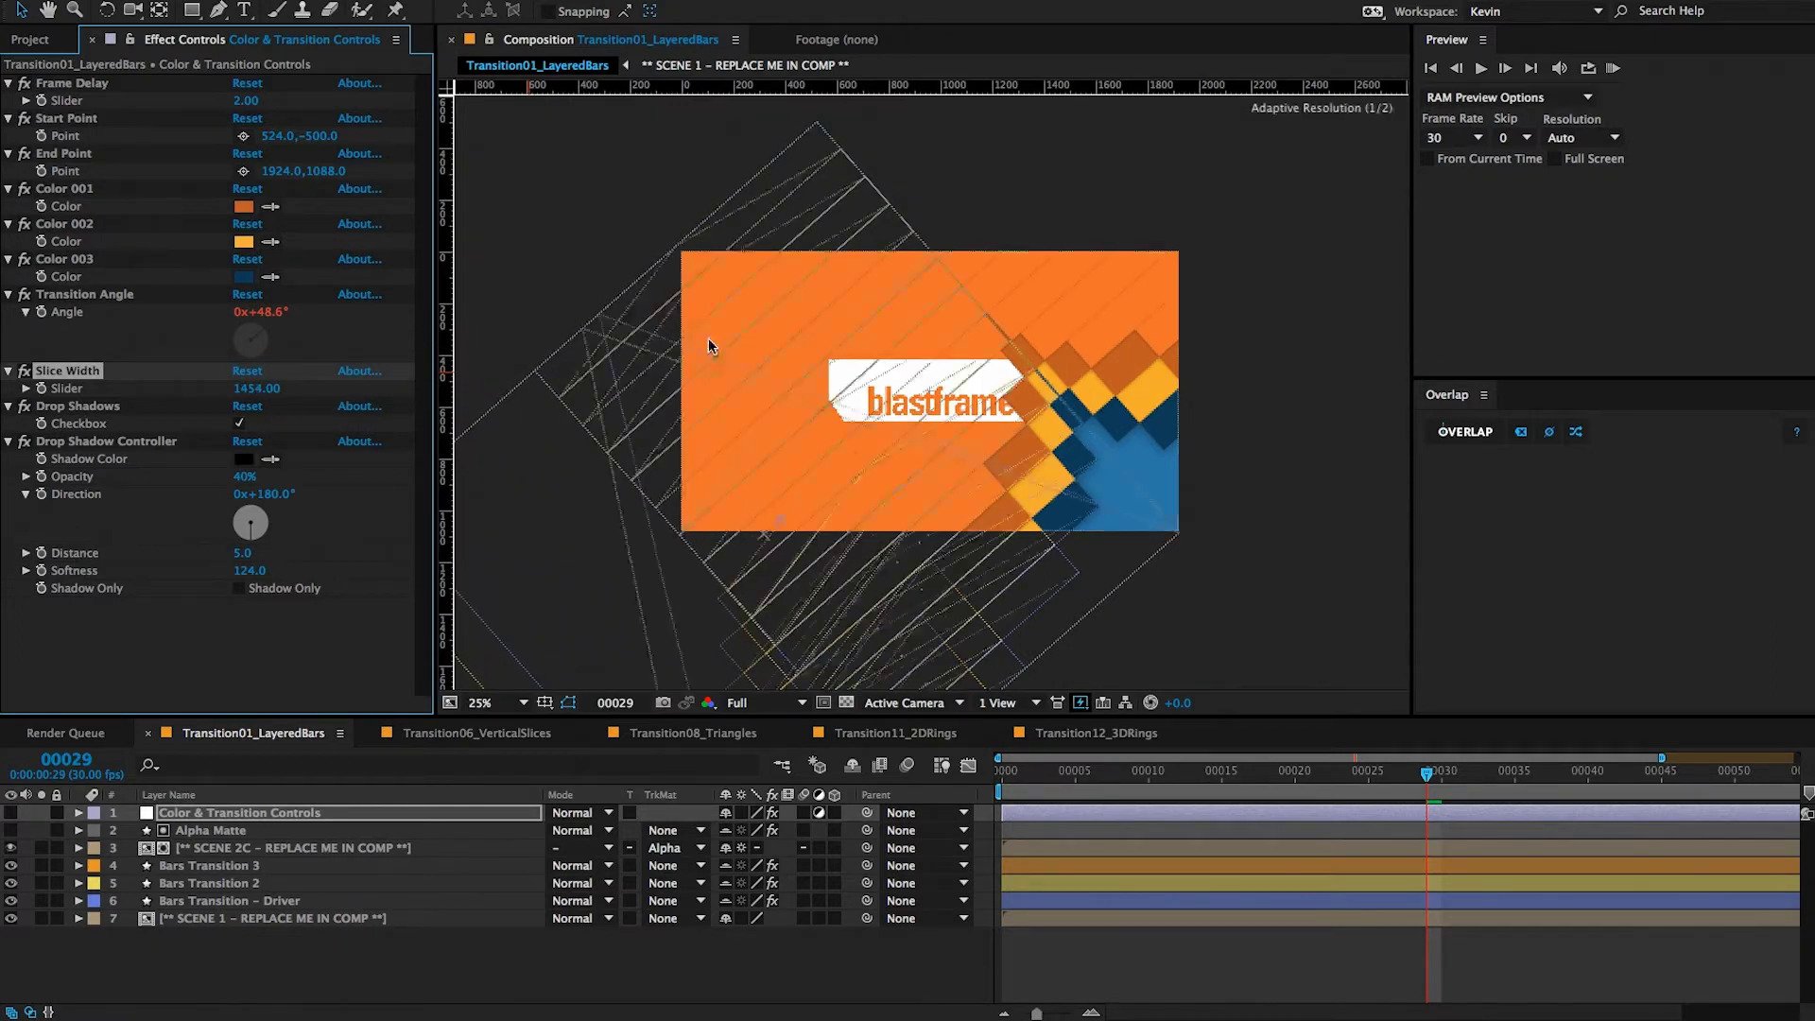
drag(1256, 777, 1529, 740)
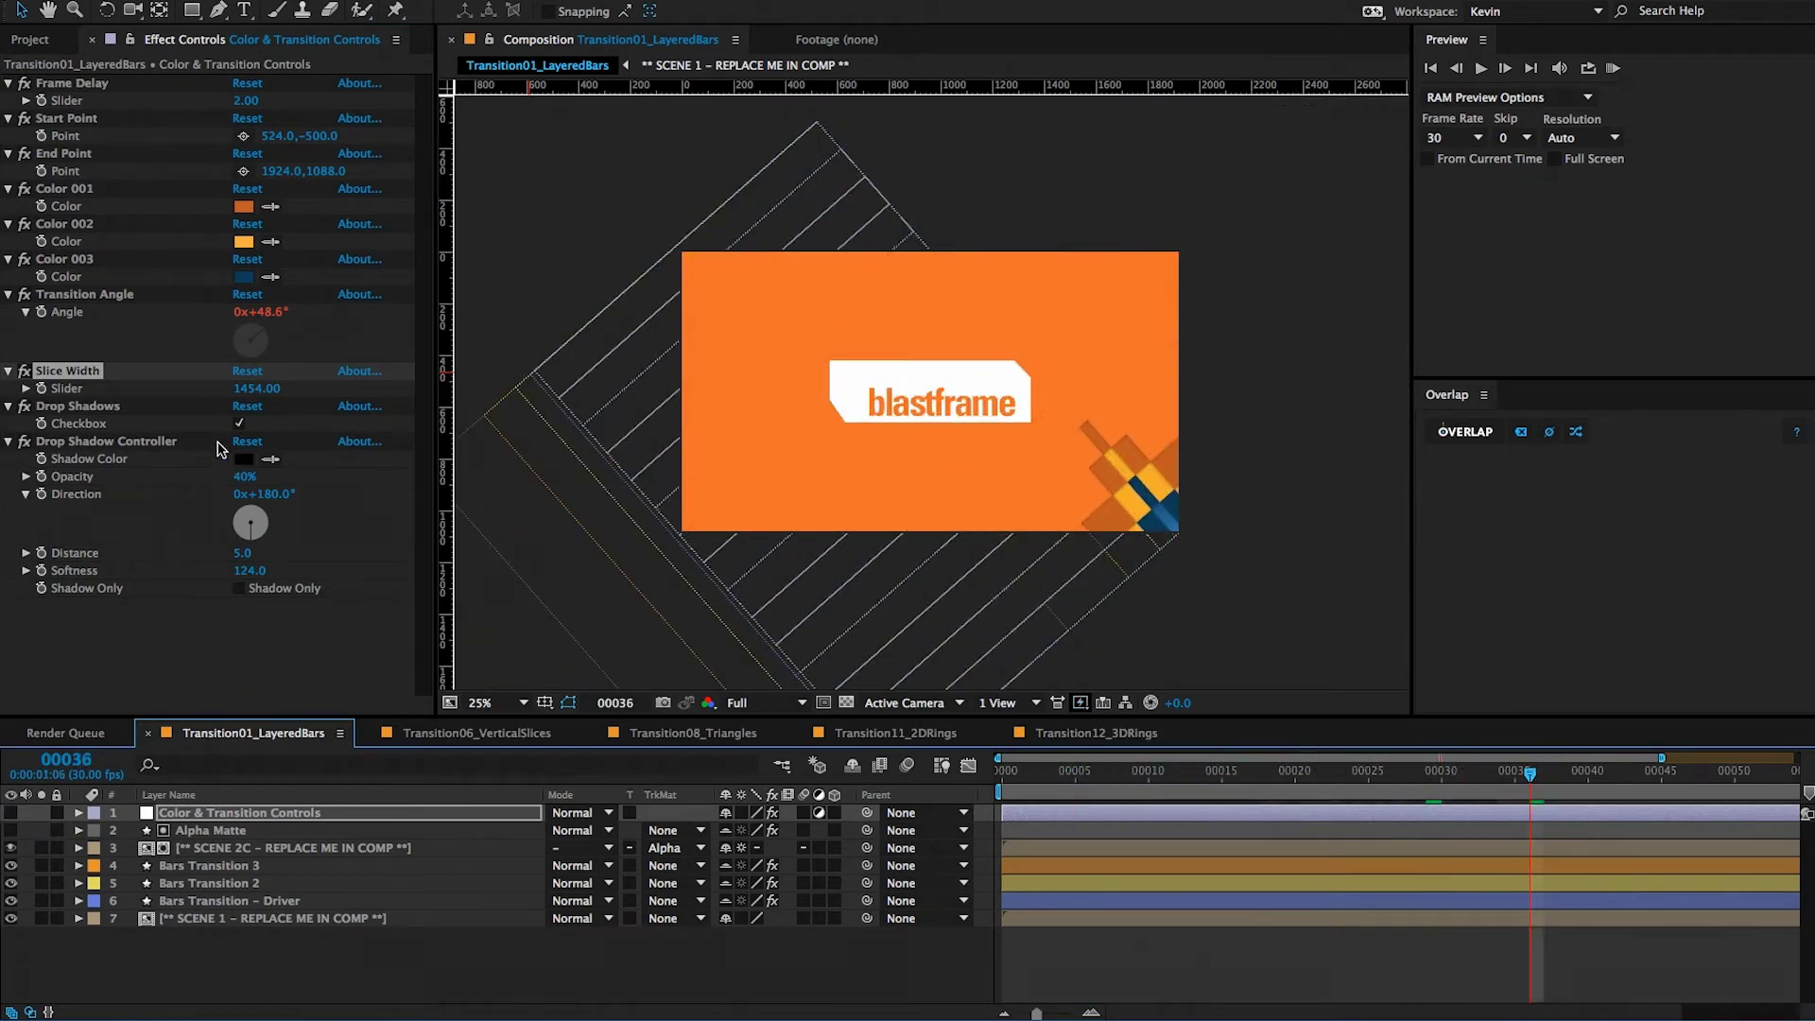
drag(1385, 785, 1266, 770)
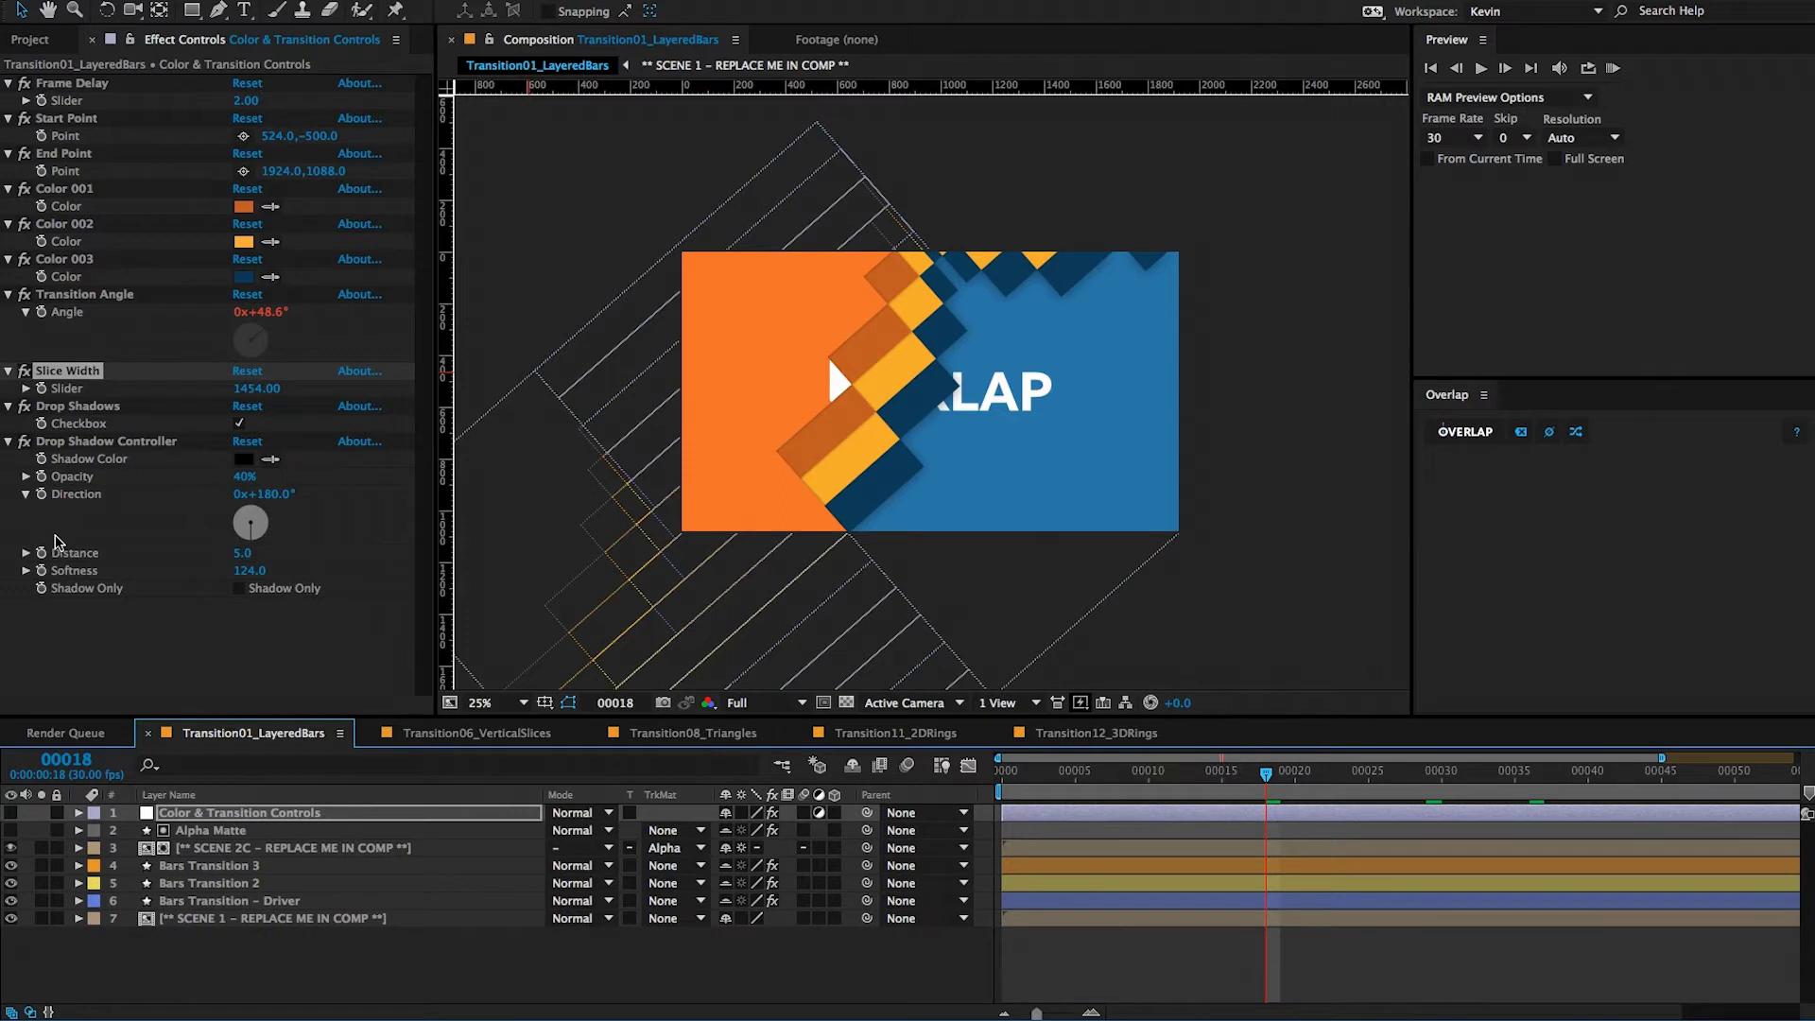
Try a Drop Shadow Controller opacity of 100% and undo it
drag(244, 482, 1175, 458)
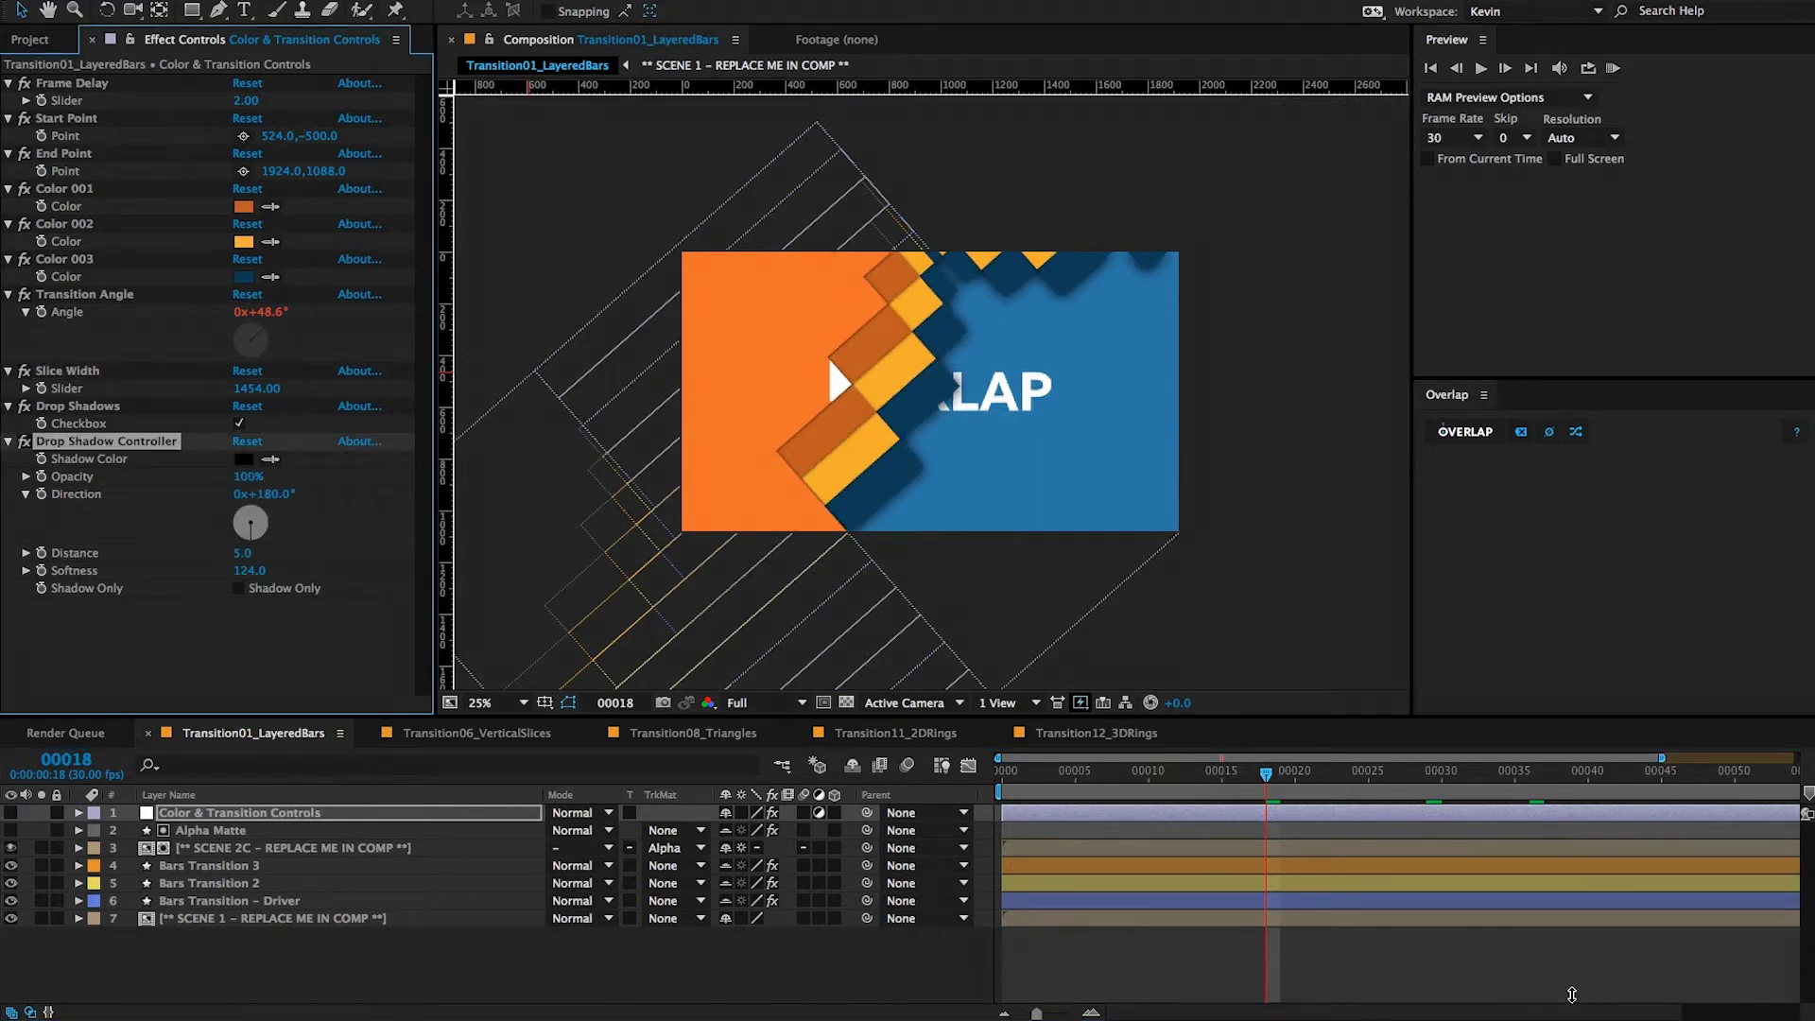
key(ctrl+z)
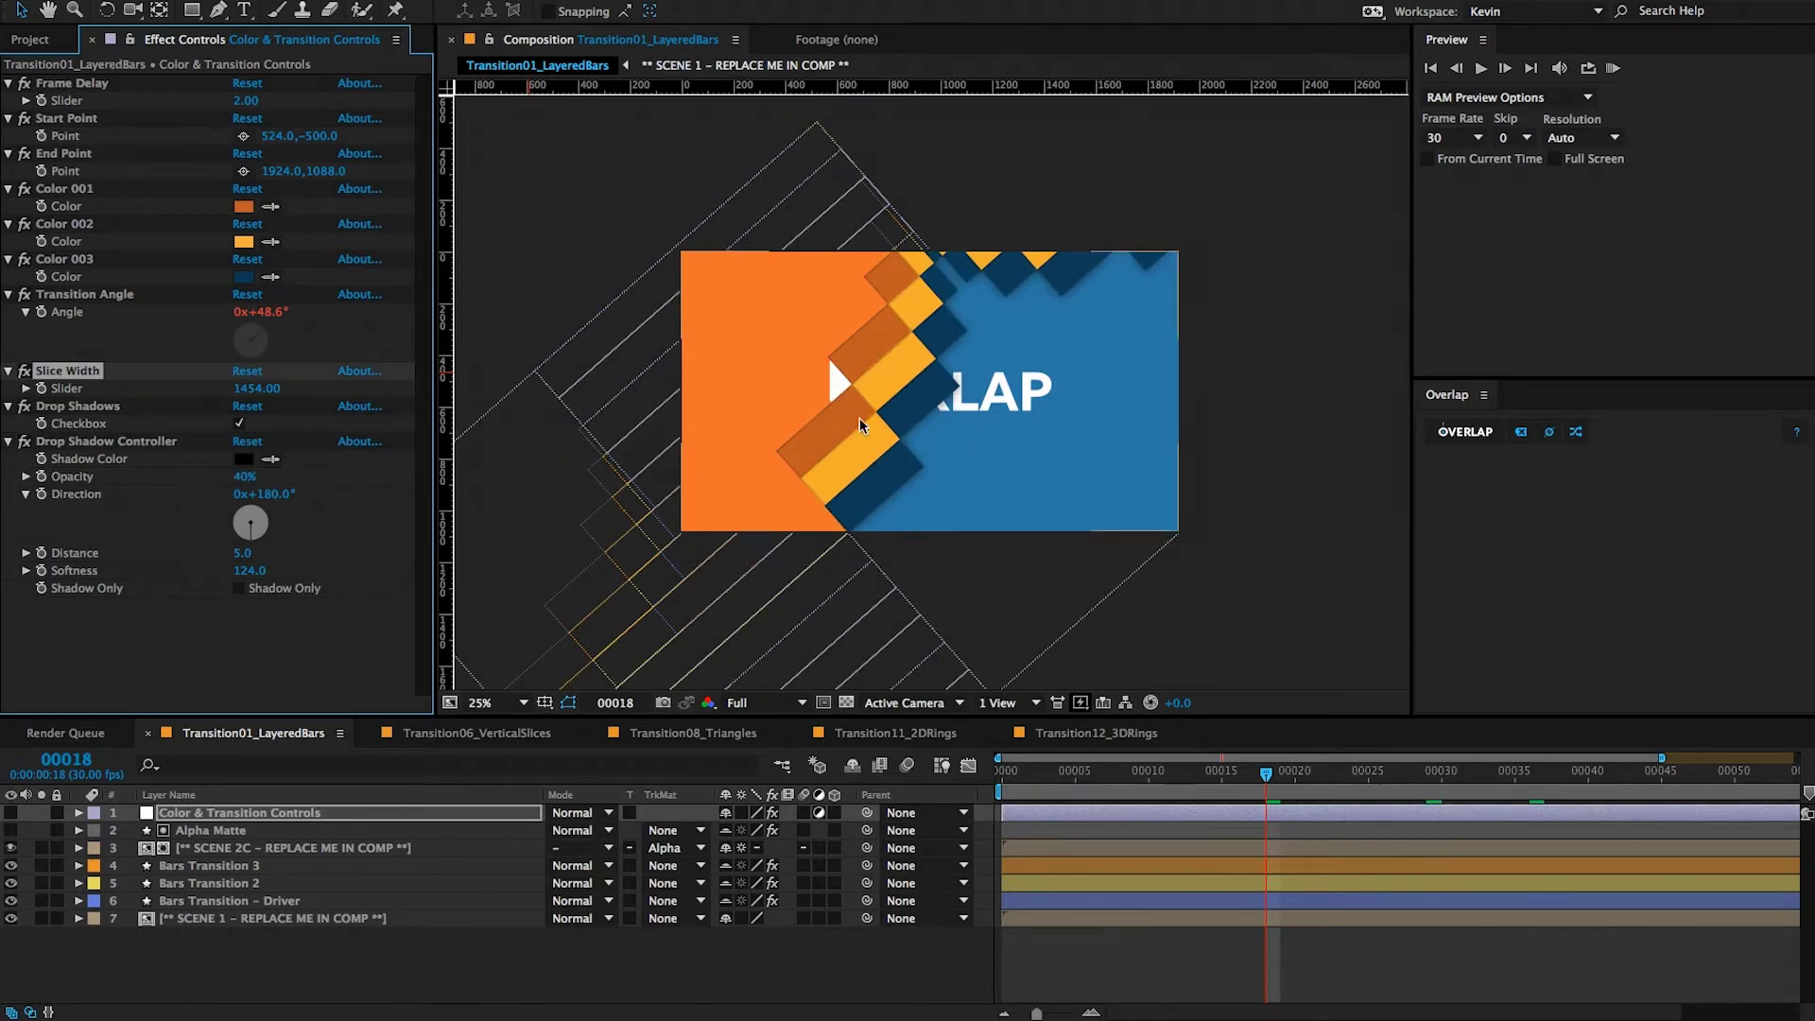
Set the Start Point to 960, 0 and the End Point to 960, 1080 for a vertical transition
click(282, 135)
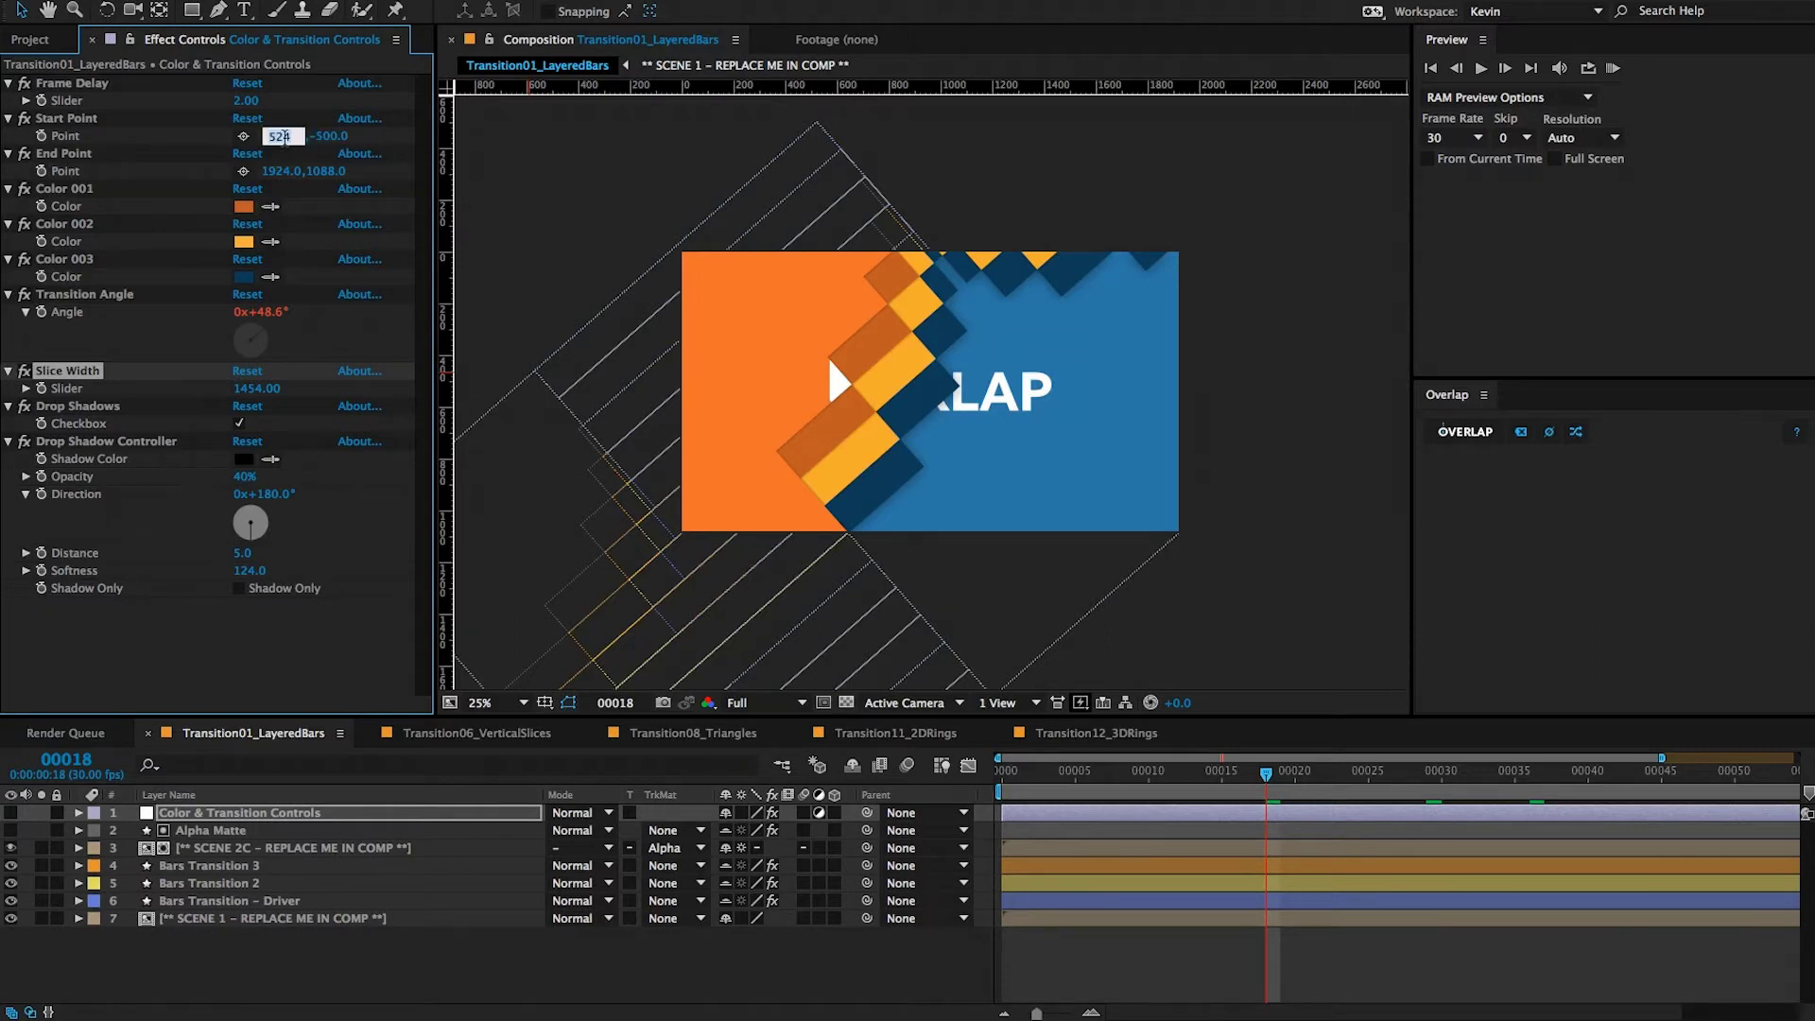
key(Tab)
text(0)
key(Tab)
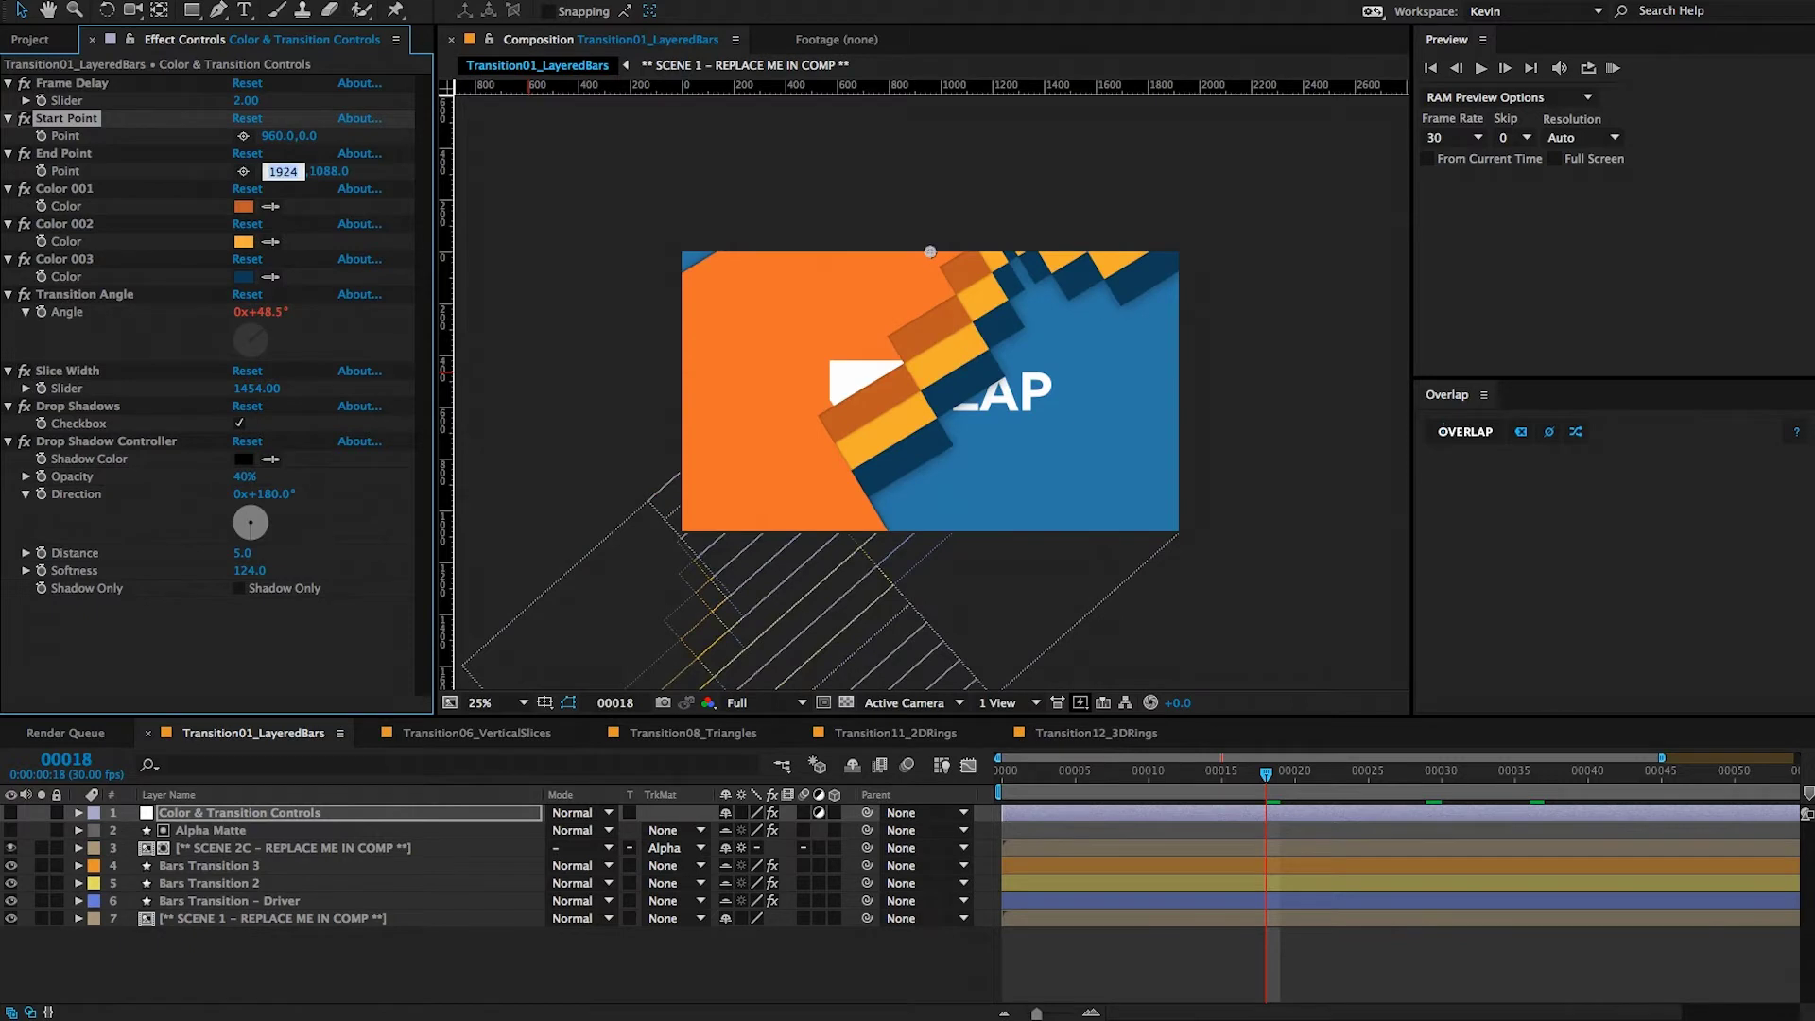
text(960)
key(Tab)
text(0)
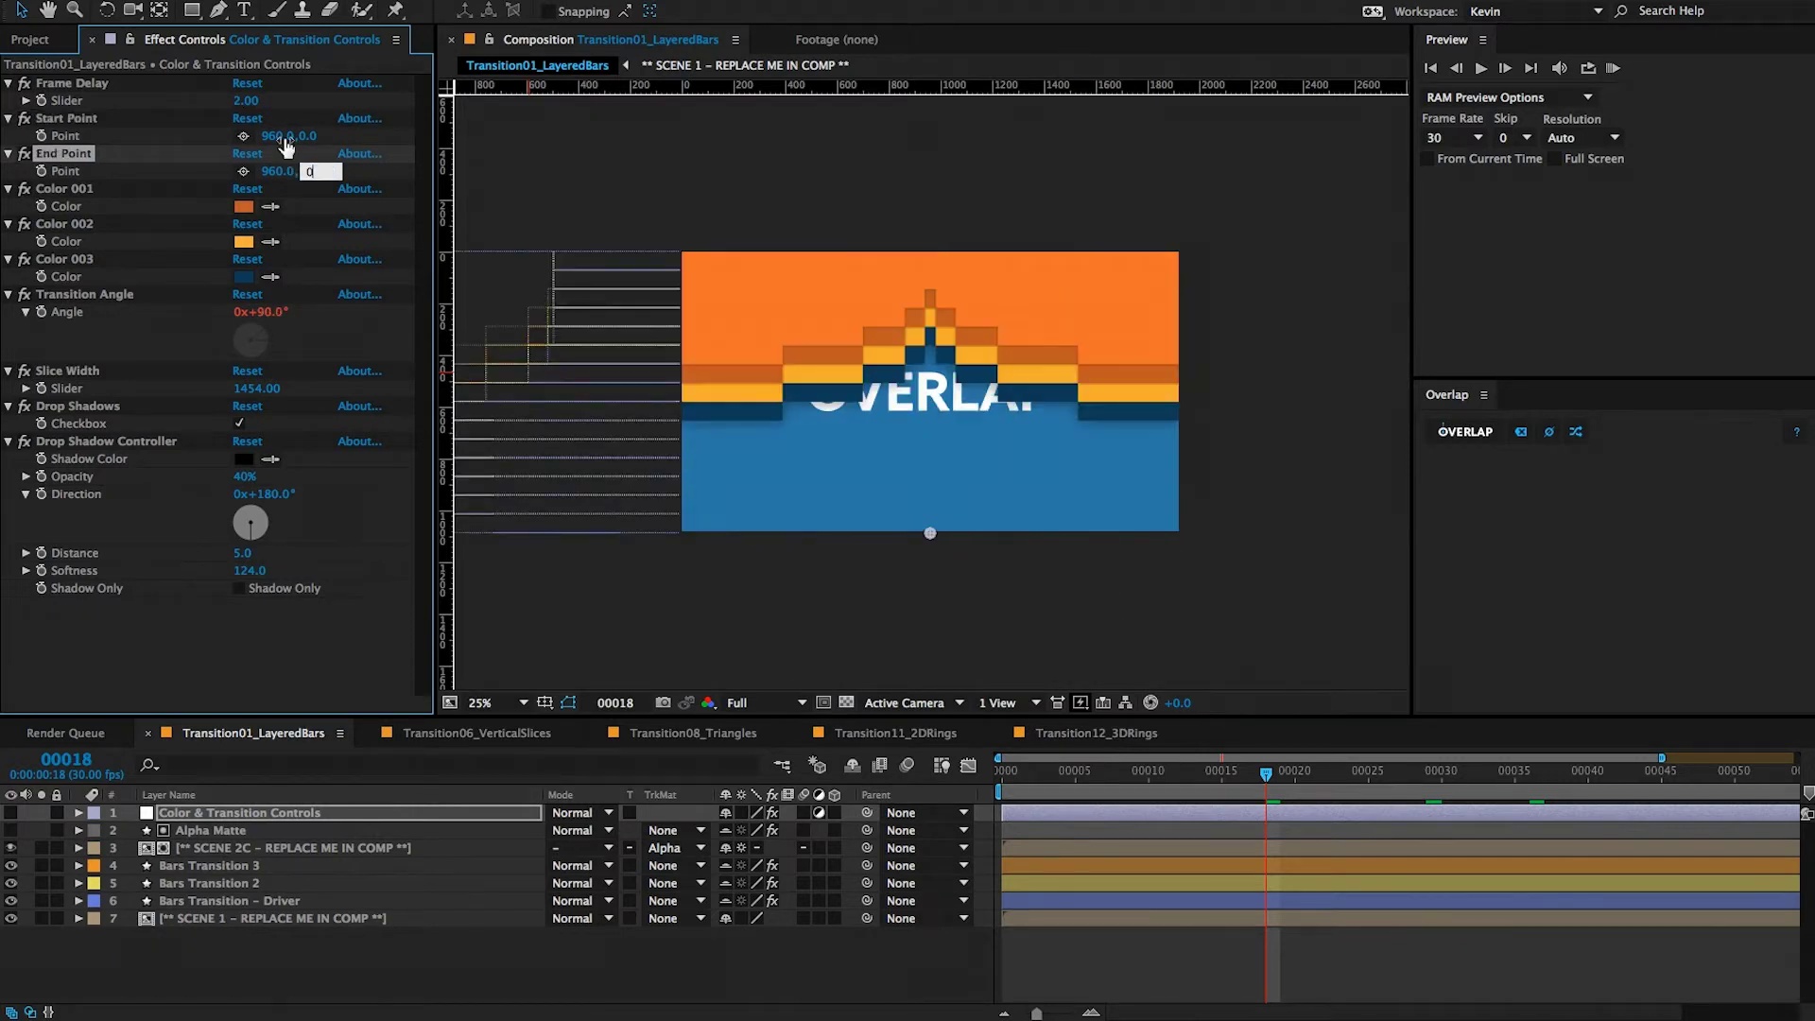
key(BackSpace)
key(Return)
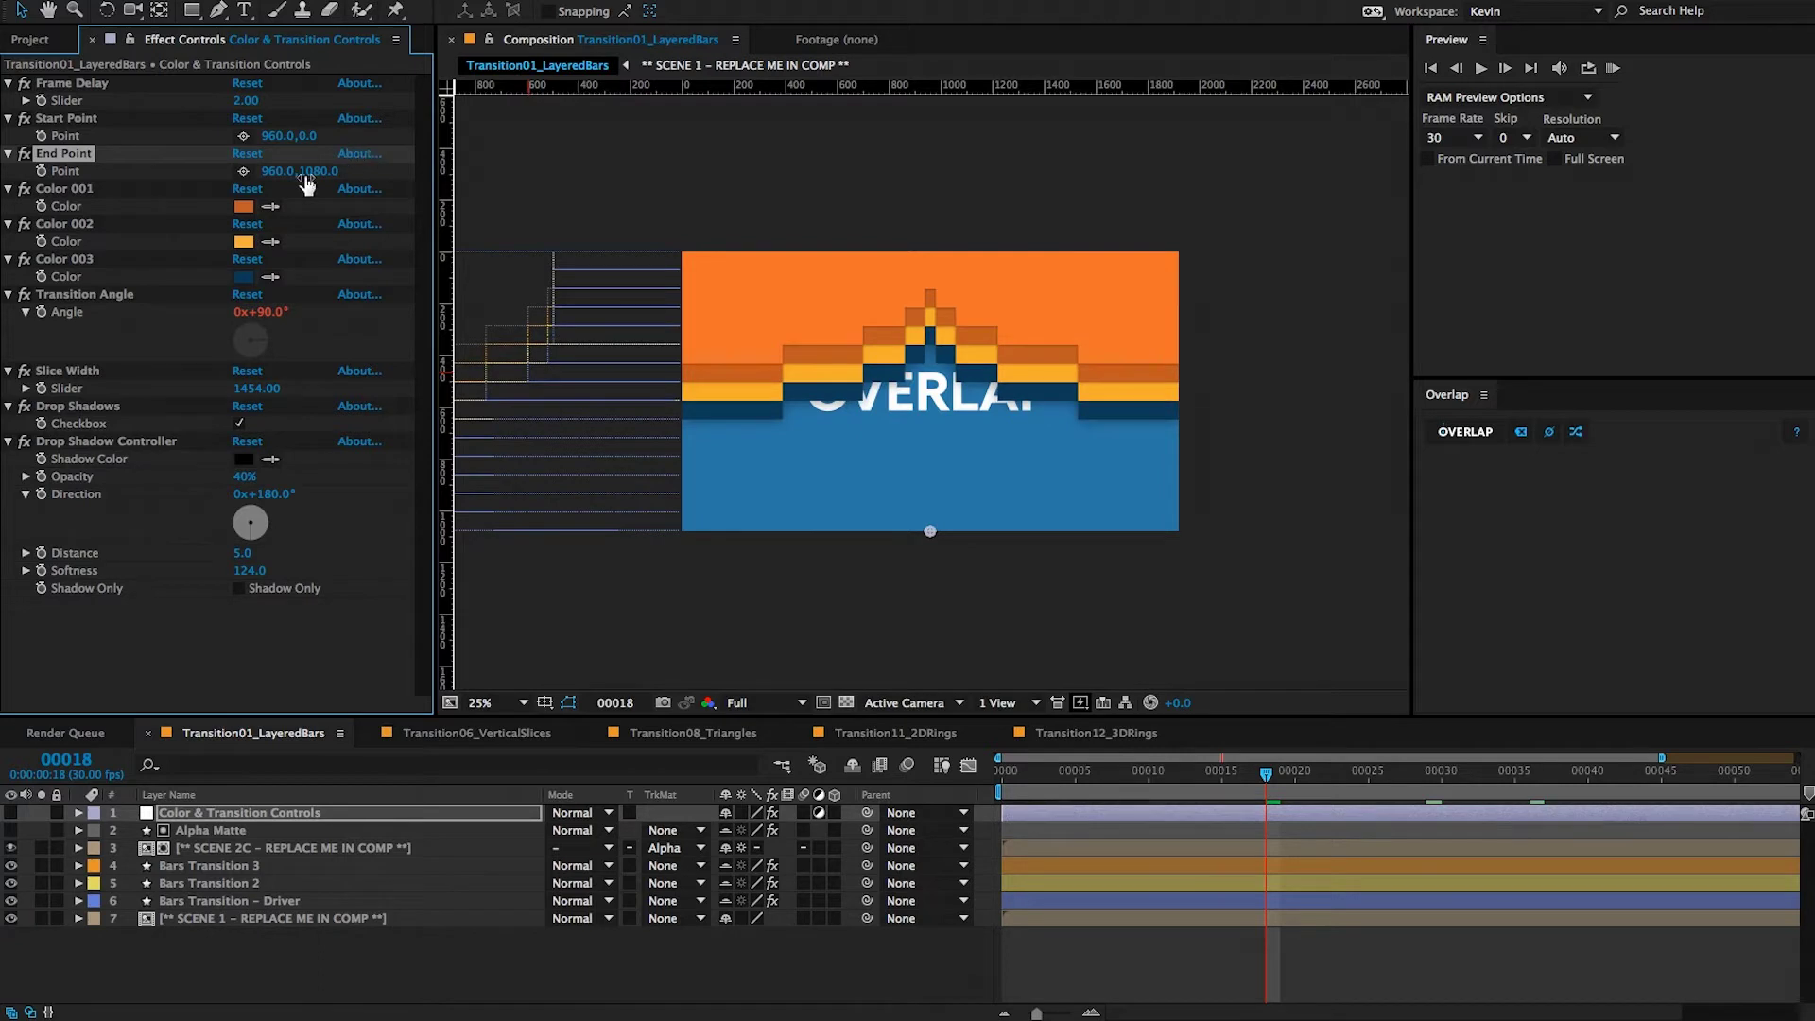
Replace the SCENE 1 placeholder layer with Flowers.mov from the Footage folder and check it at frame 8
click(30, 38)
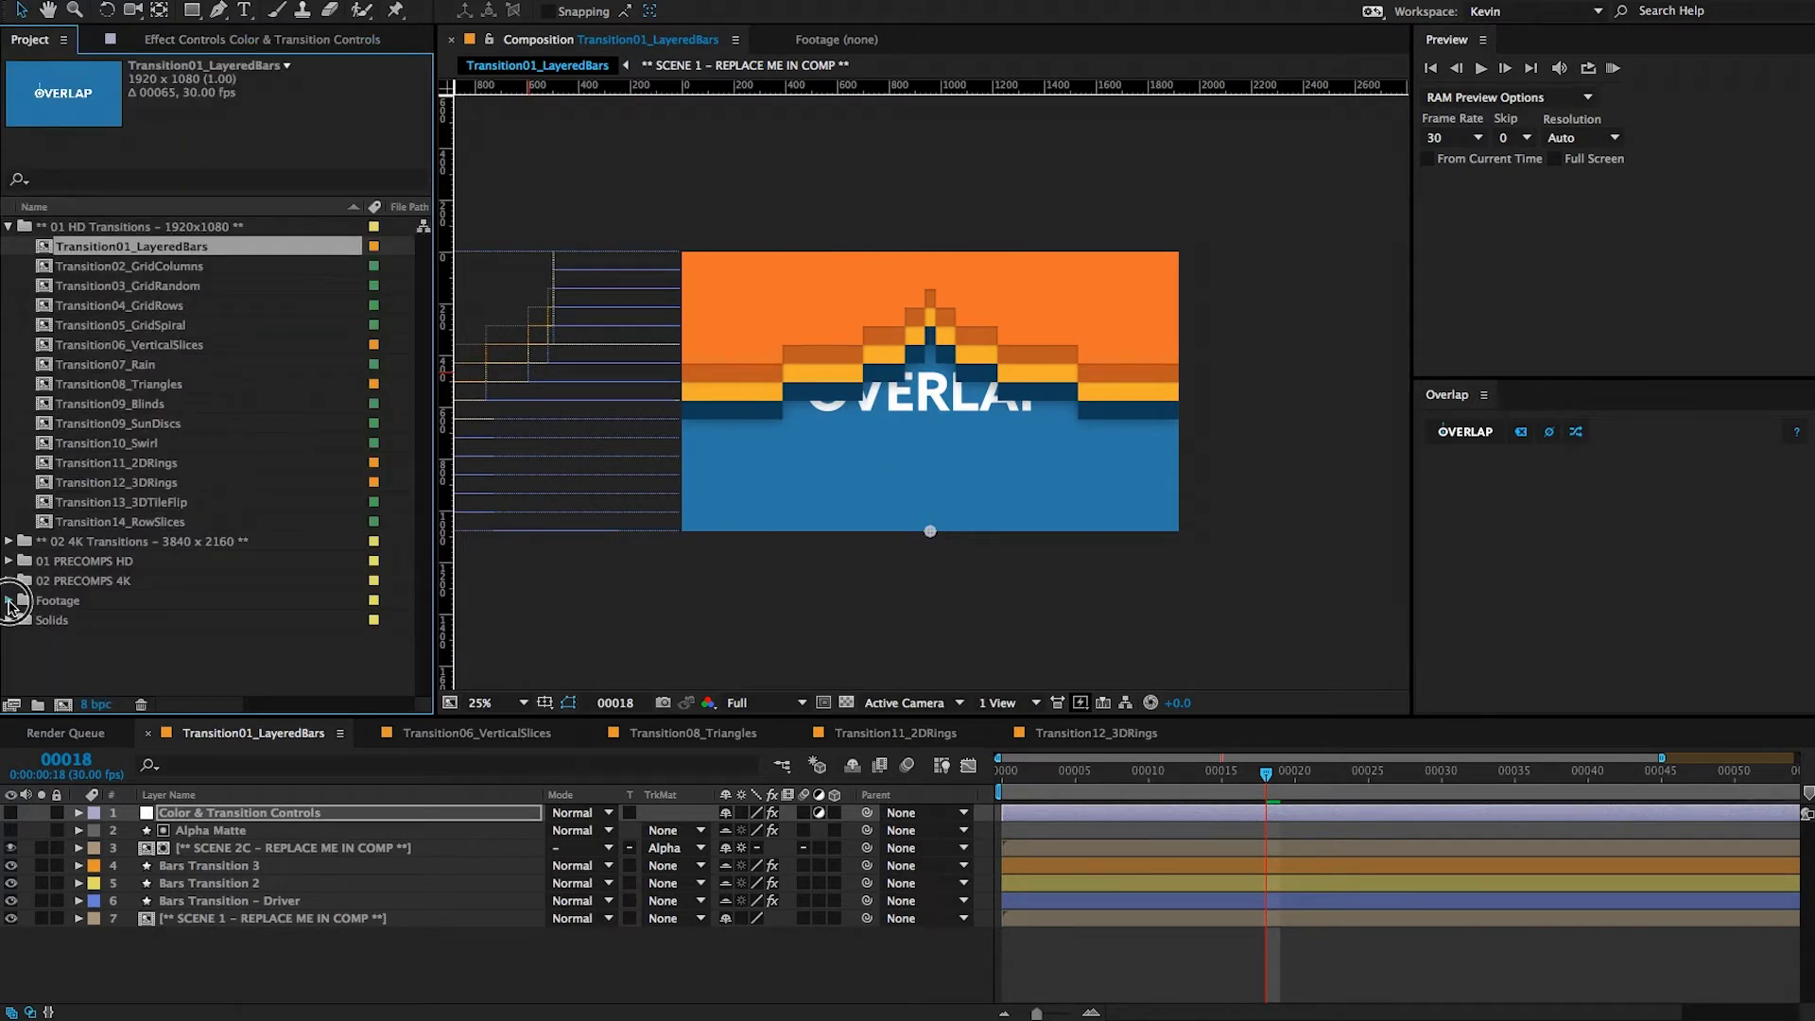
click(9, 601)
scroll(195, 548, down, 1)
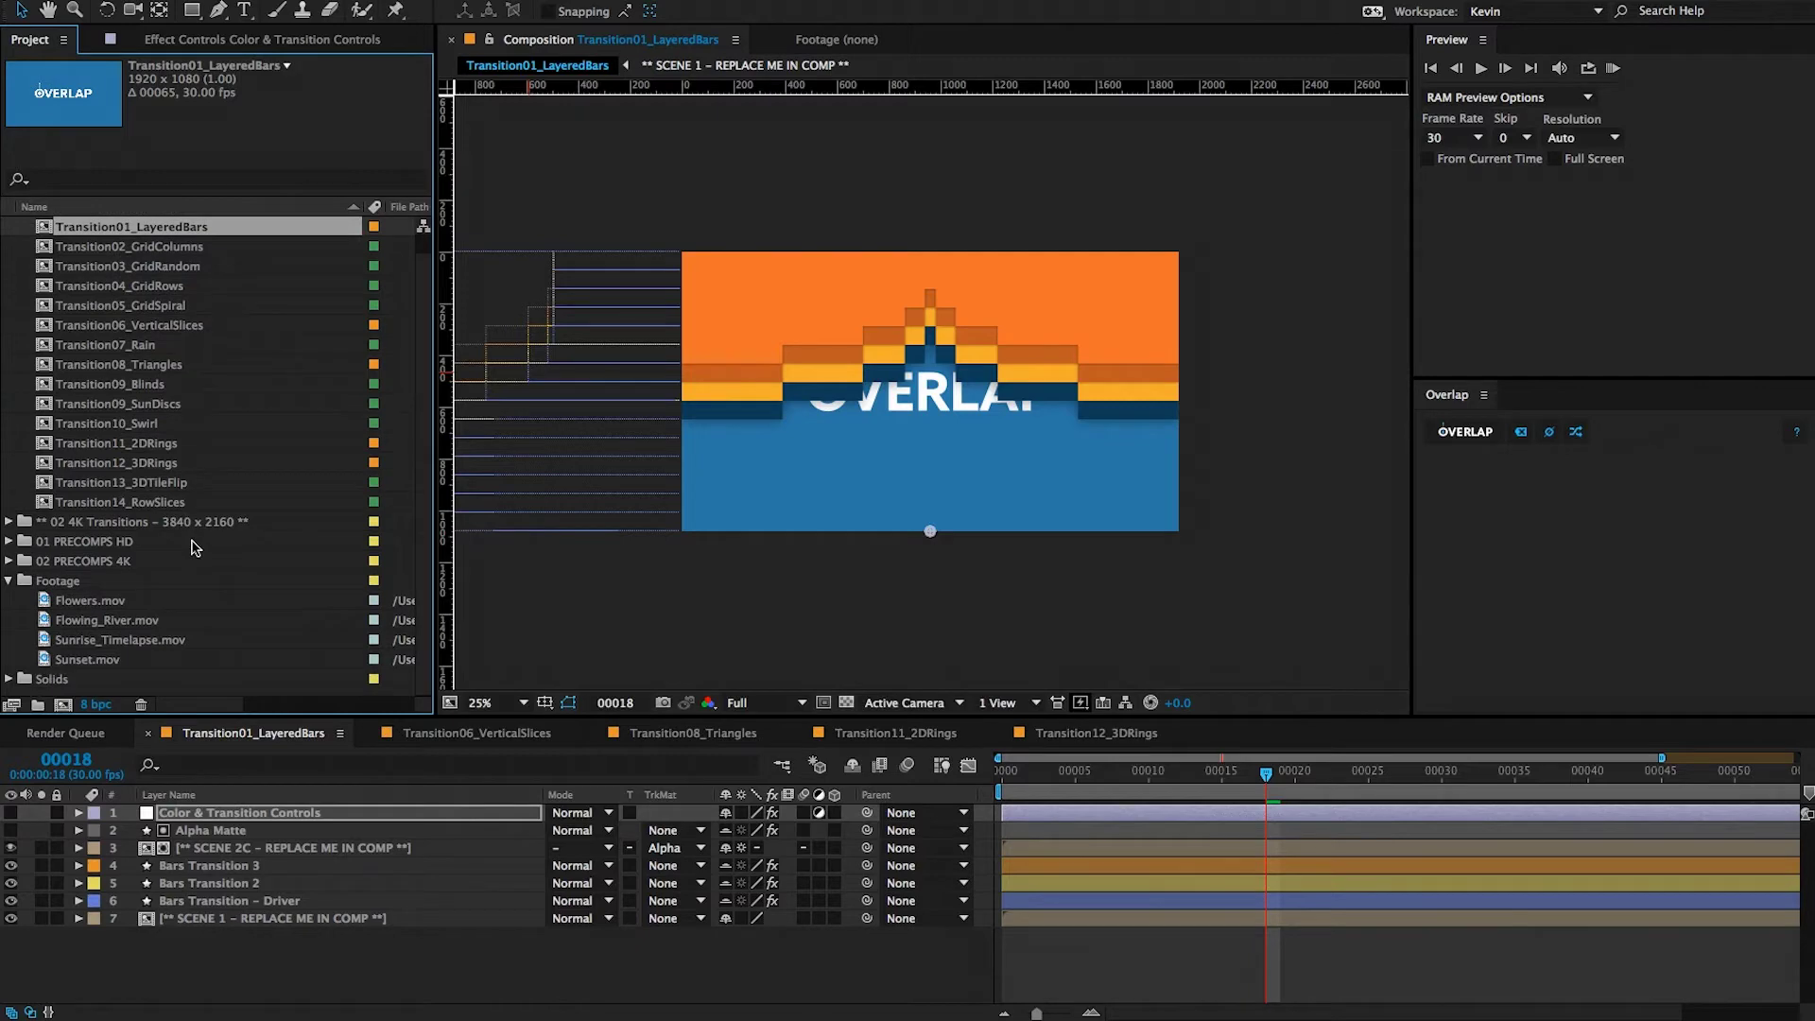
click(98, 604)
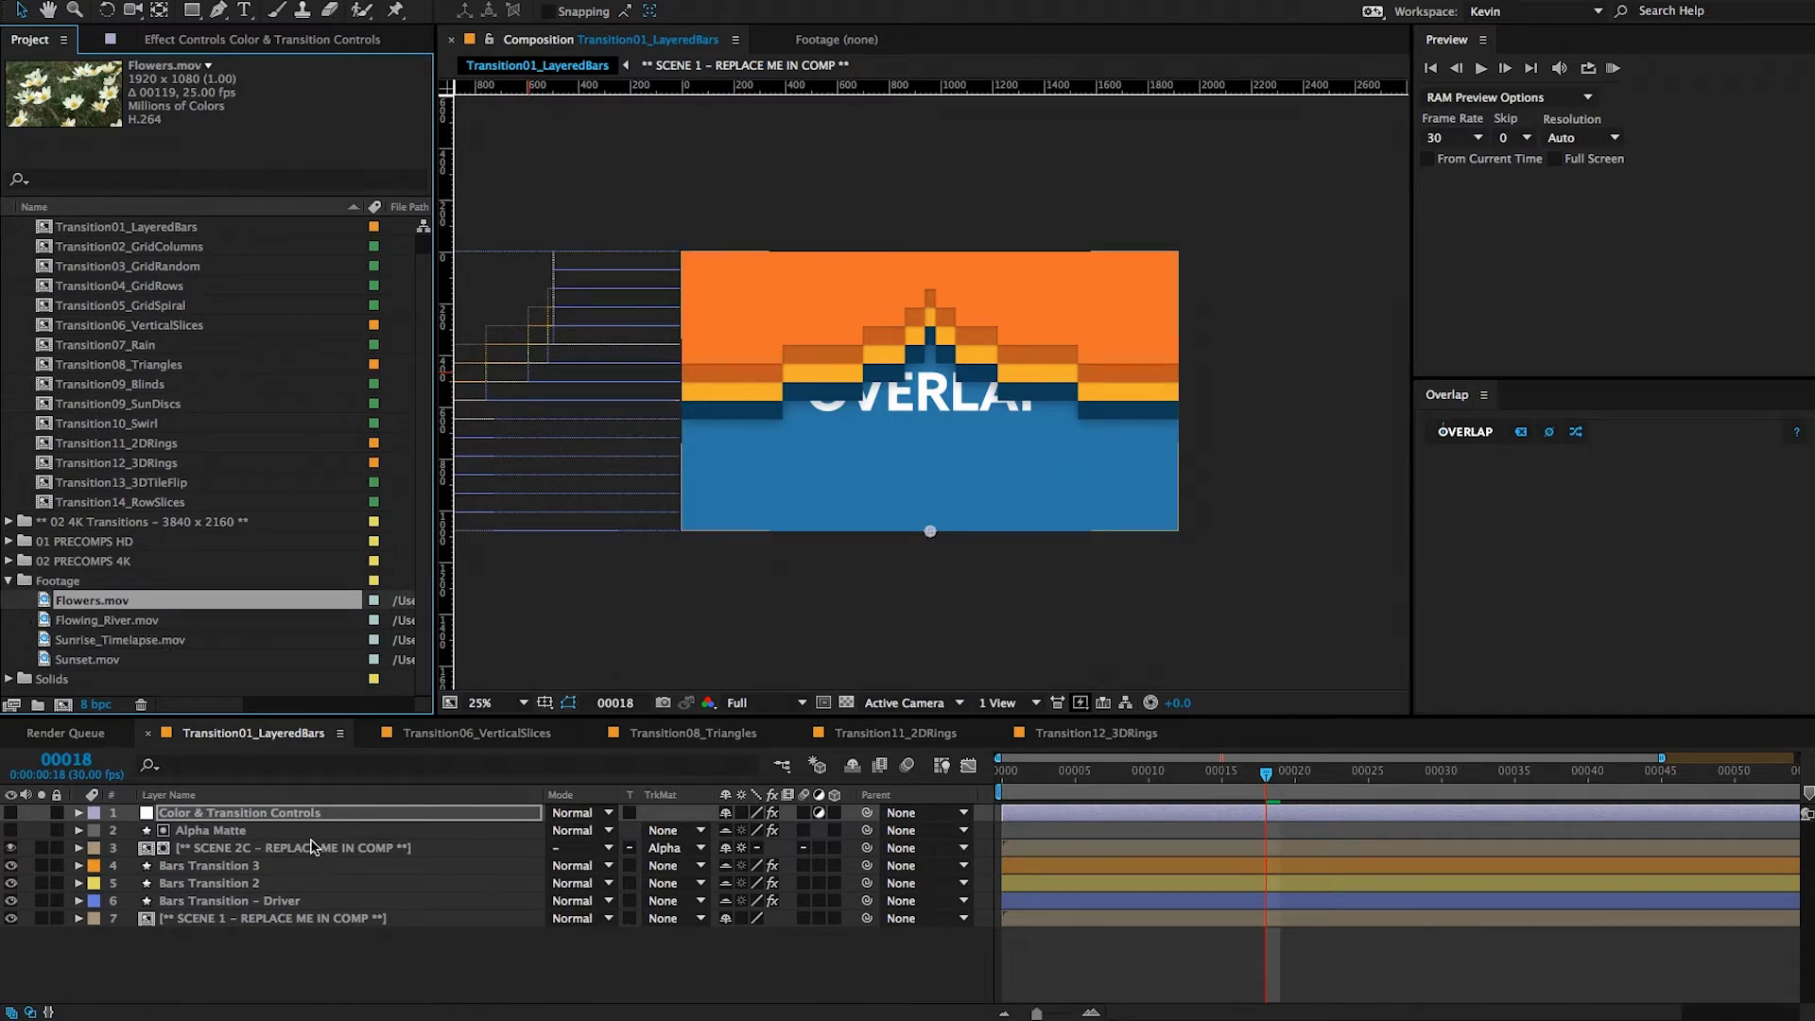
click(233, 919)
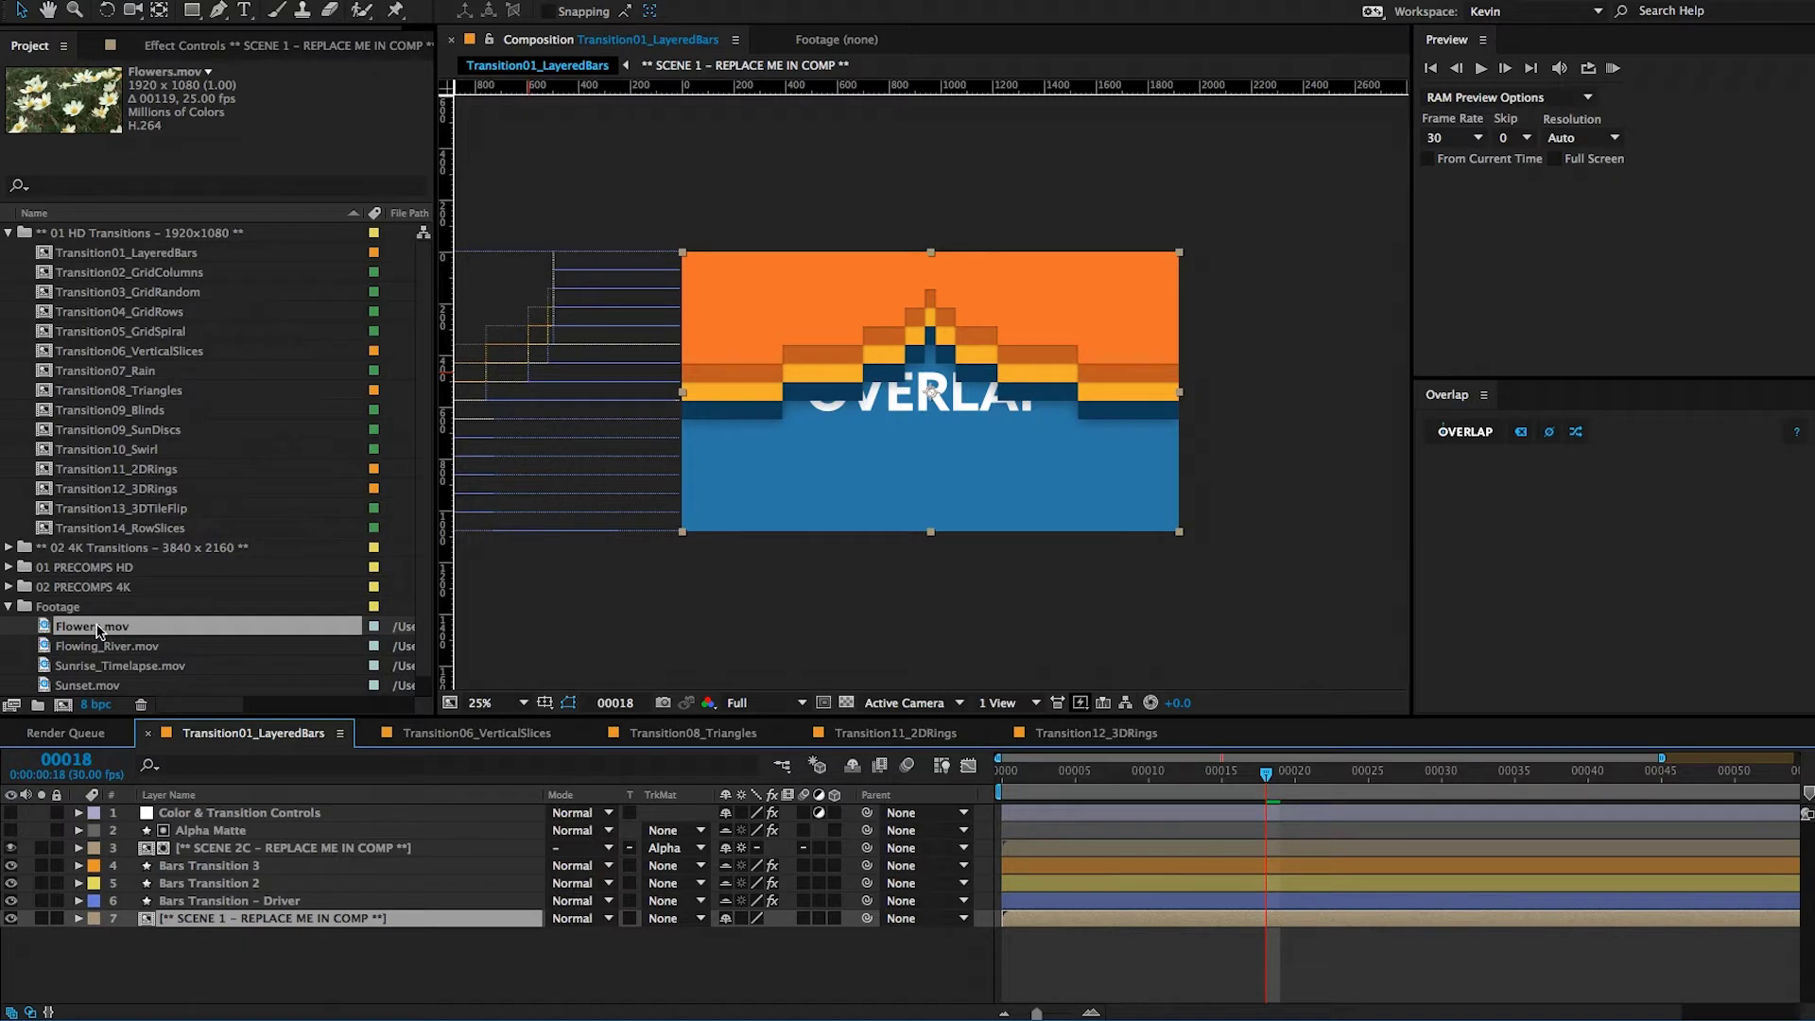
drag(97, 632, 193, 920)
drag(1048, 775, 1120, 783)
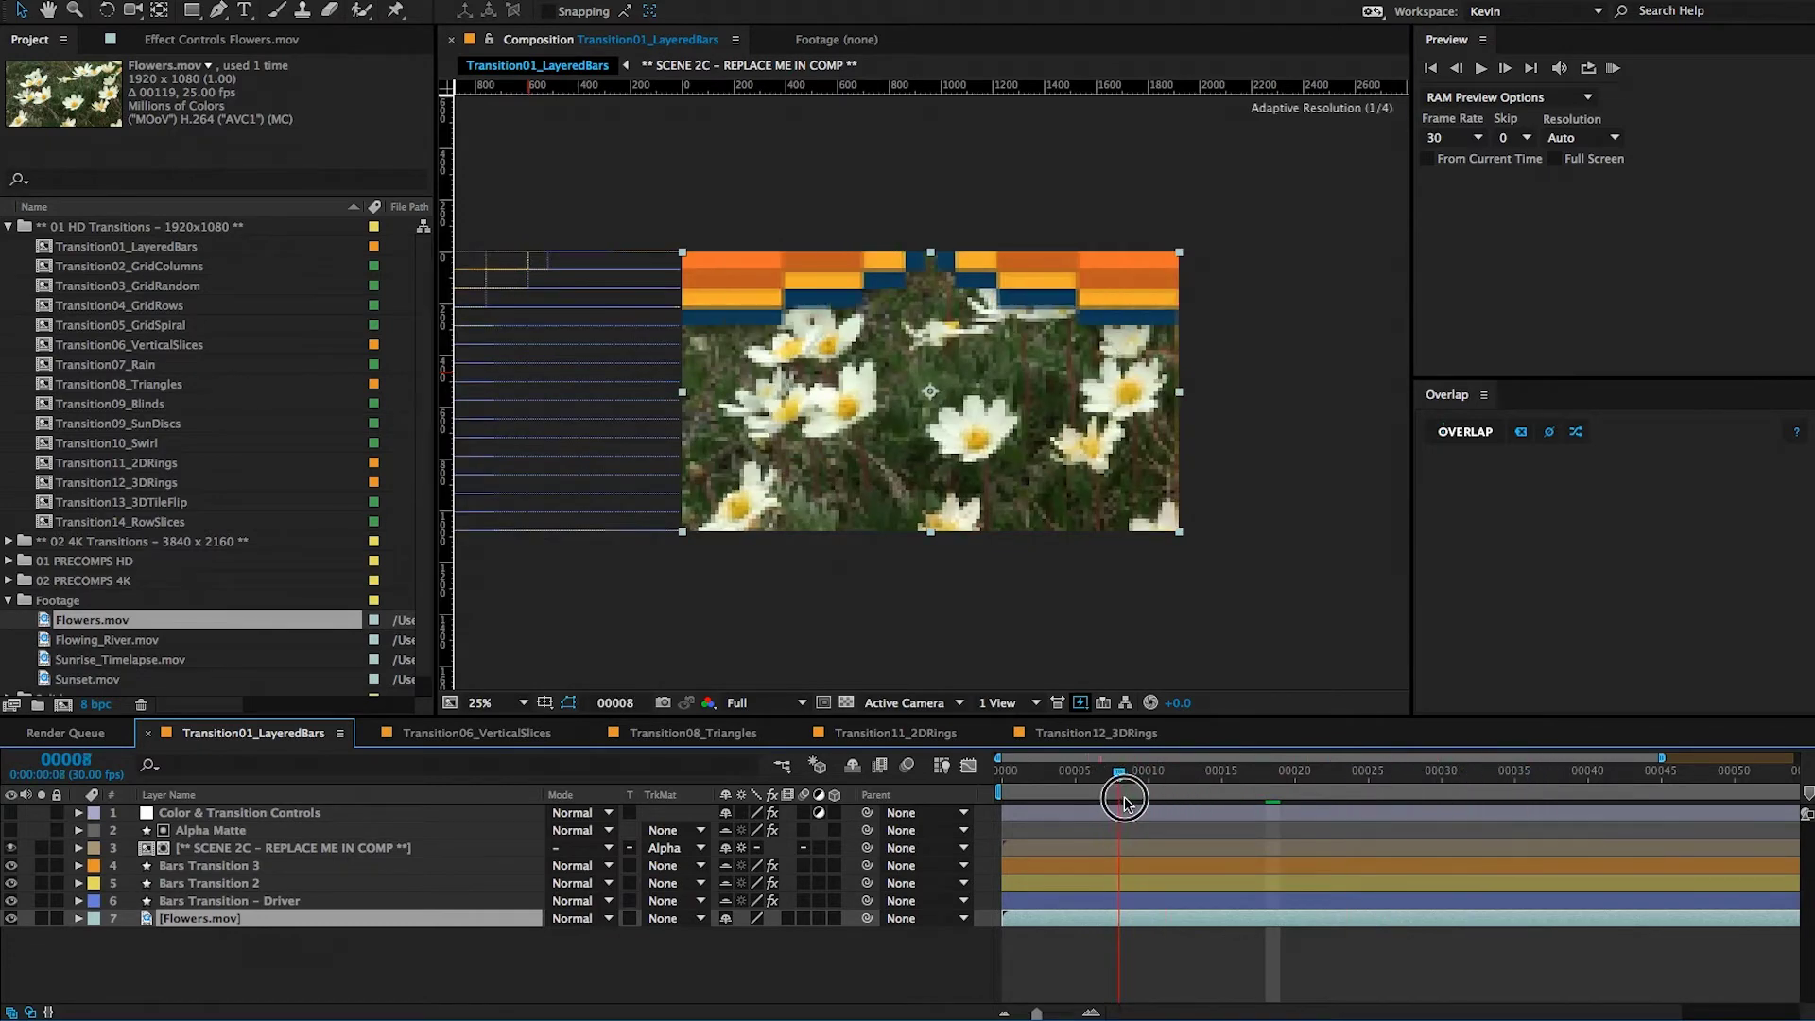
Replace the SCENE 2C placeholder layer with Flowing_River.mov from the Footage folder
click(307, 848)
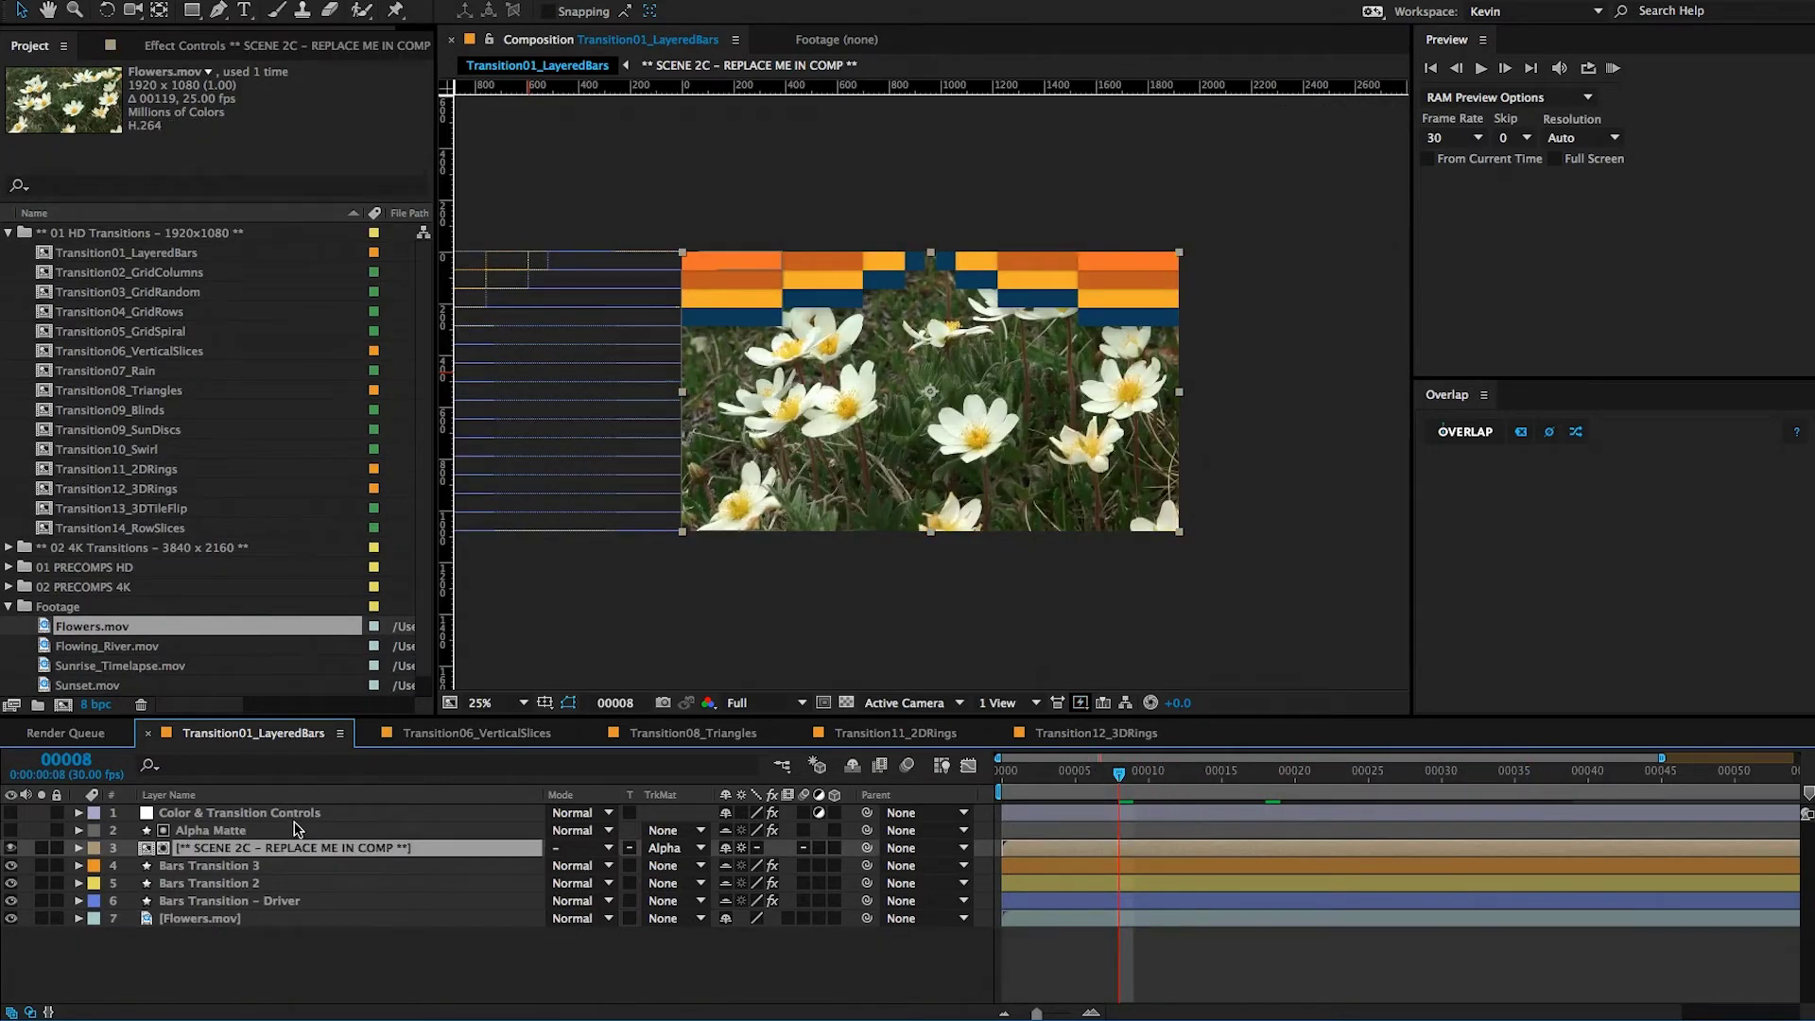
click(126, 649)
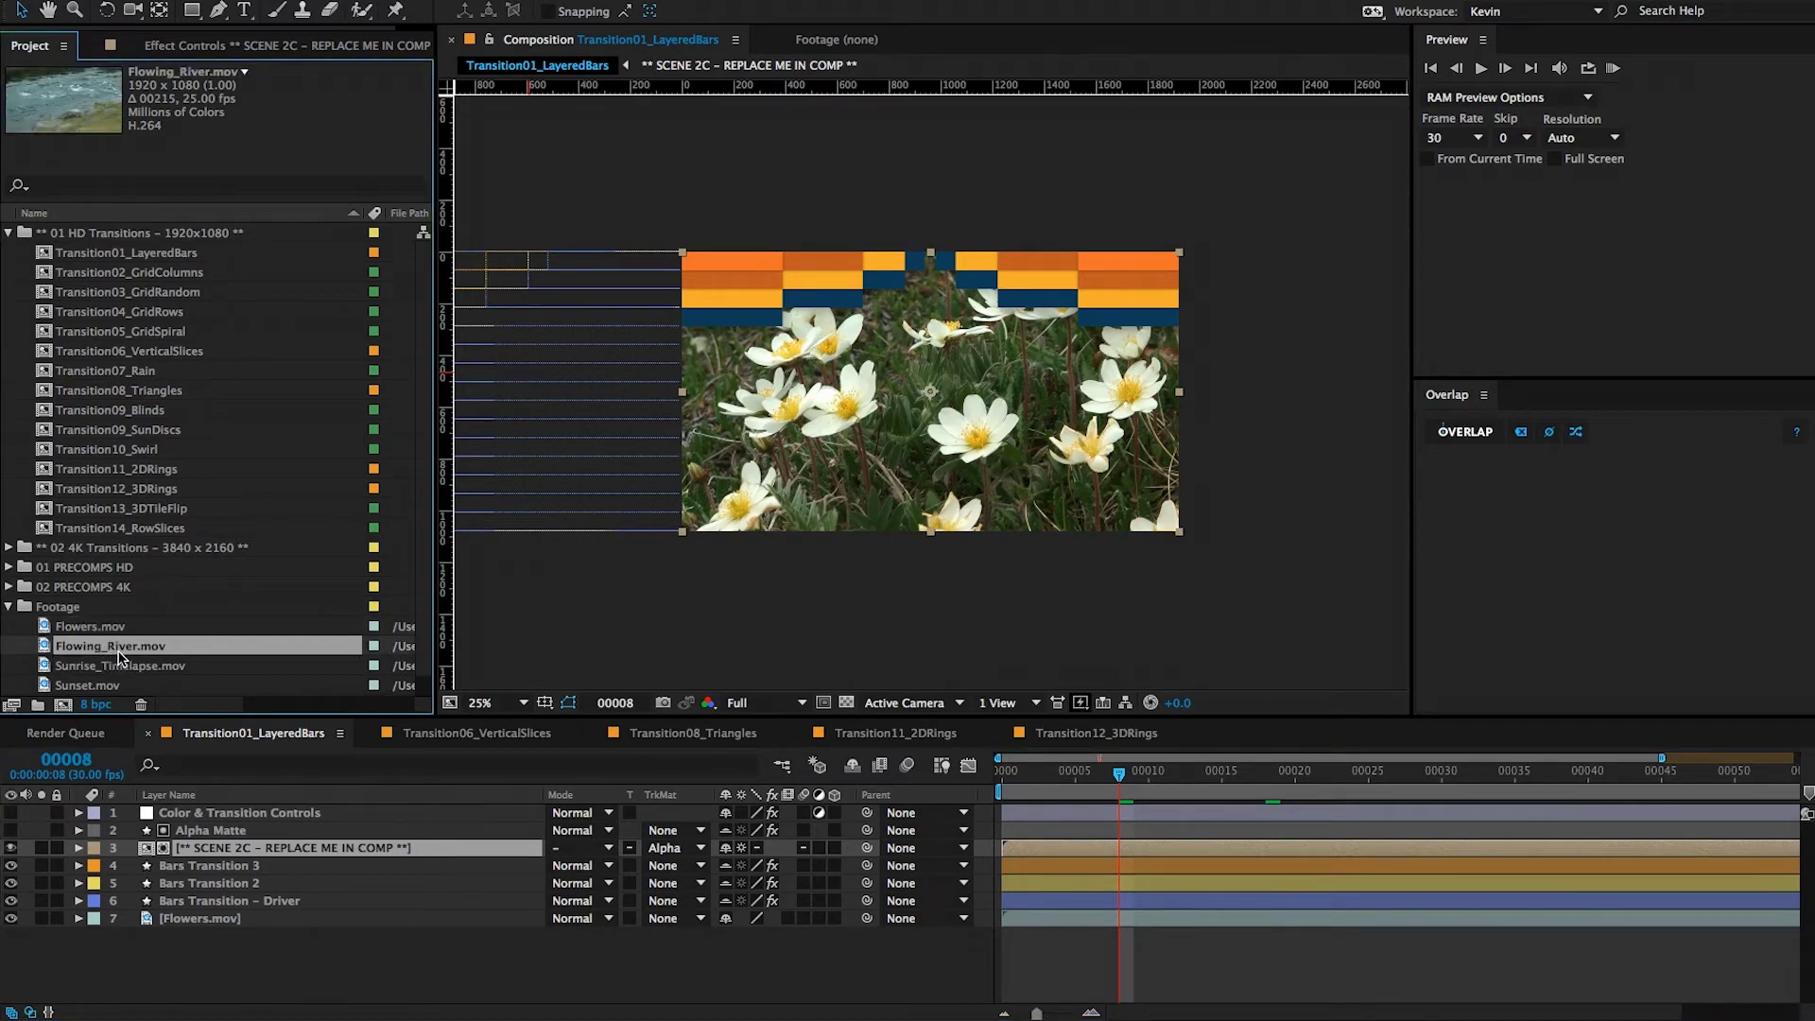
drag(123, 651, 223, 848)
Scrub and RAM preview the transition between the two clips, leaving the current time at frame 21
drag(1052, 779, 1275, 787)
key(space)
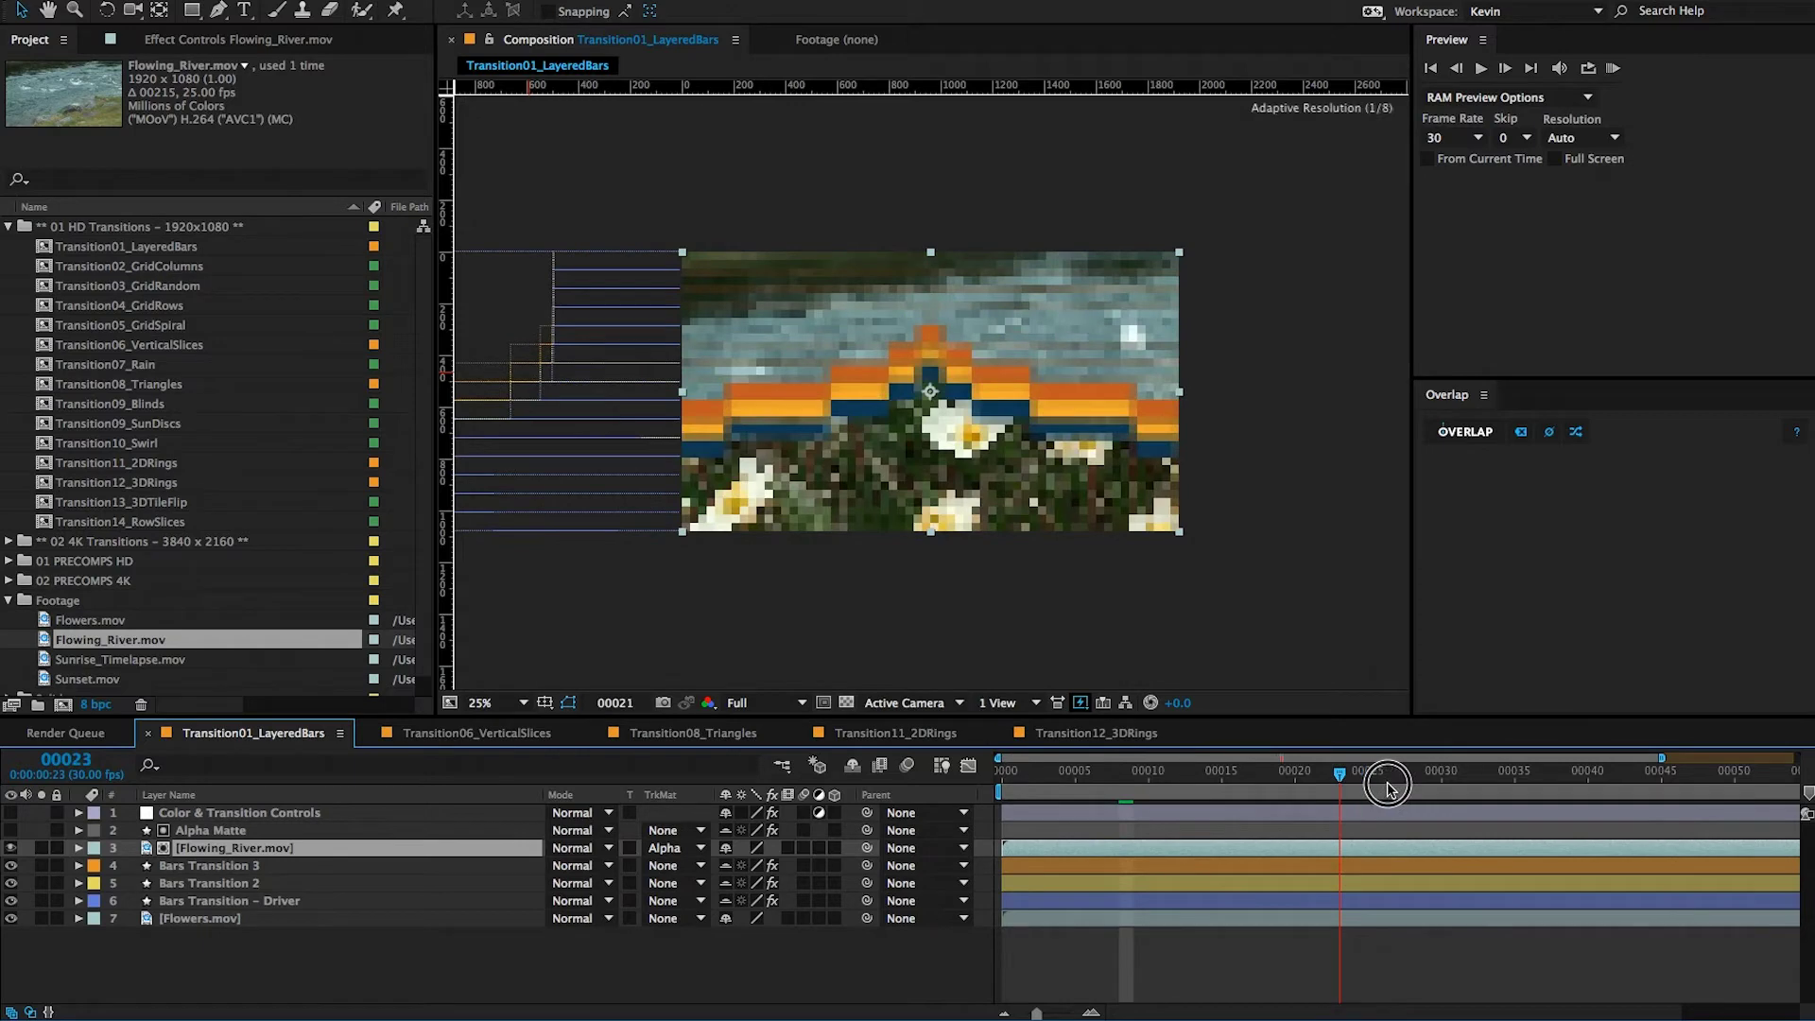
drag(1192, 784, 1501, 773)
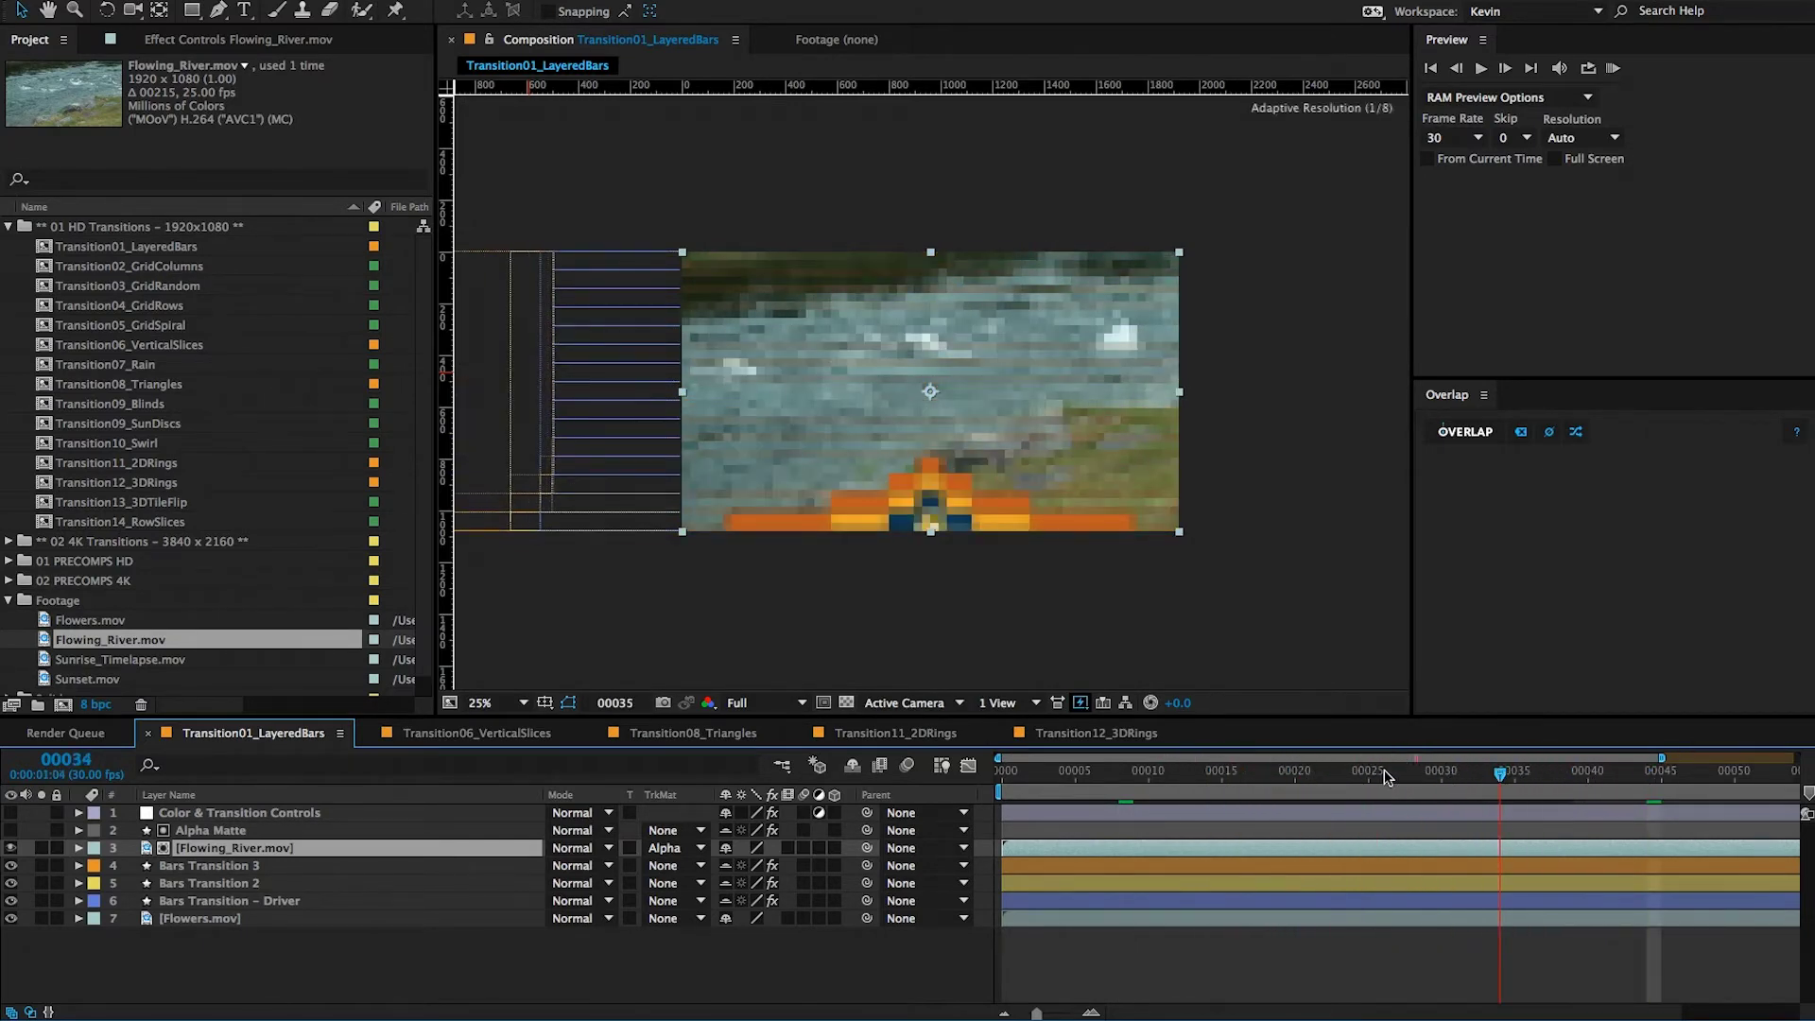
click(1612, 68)
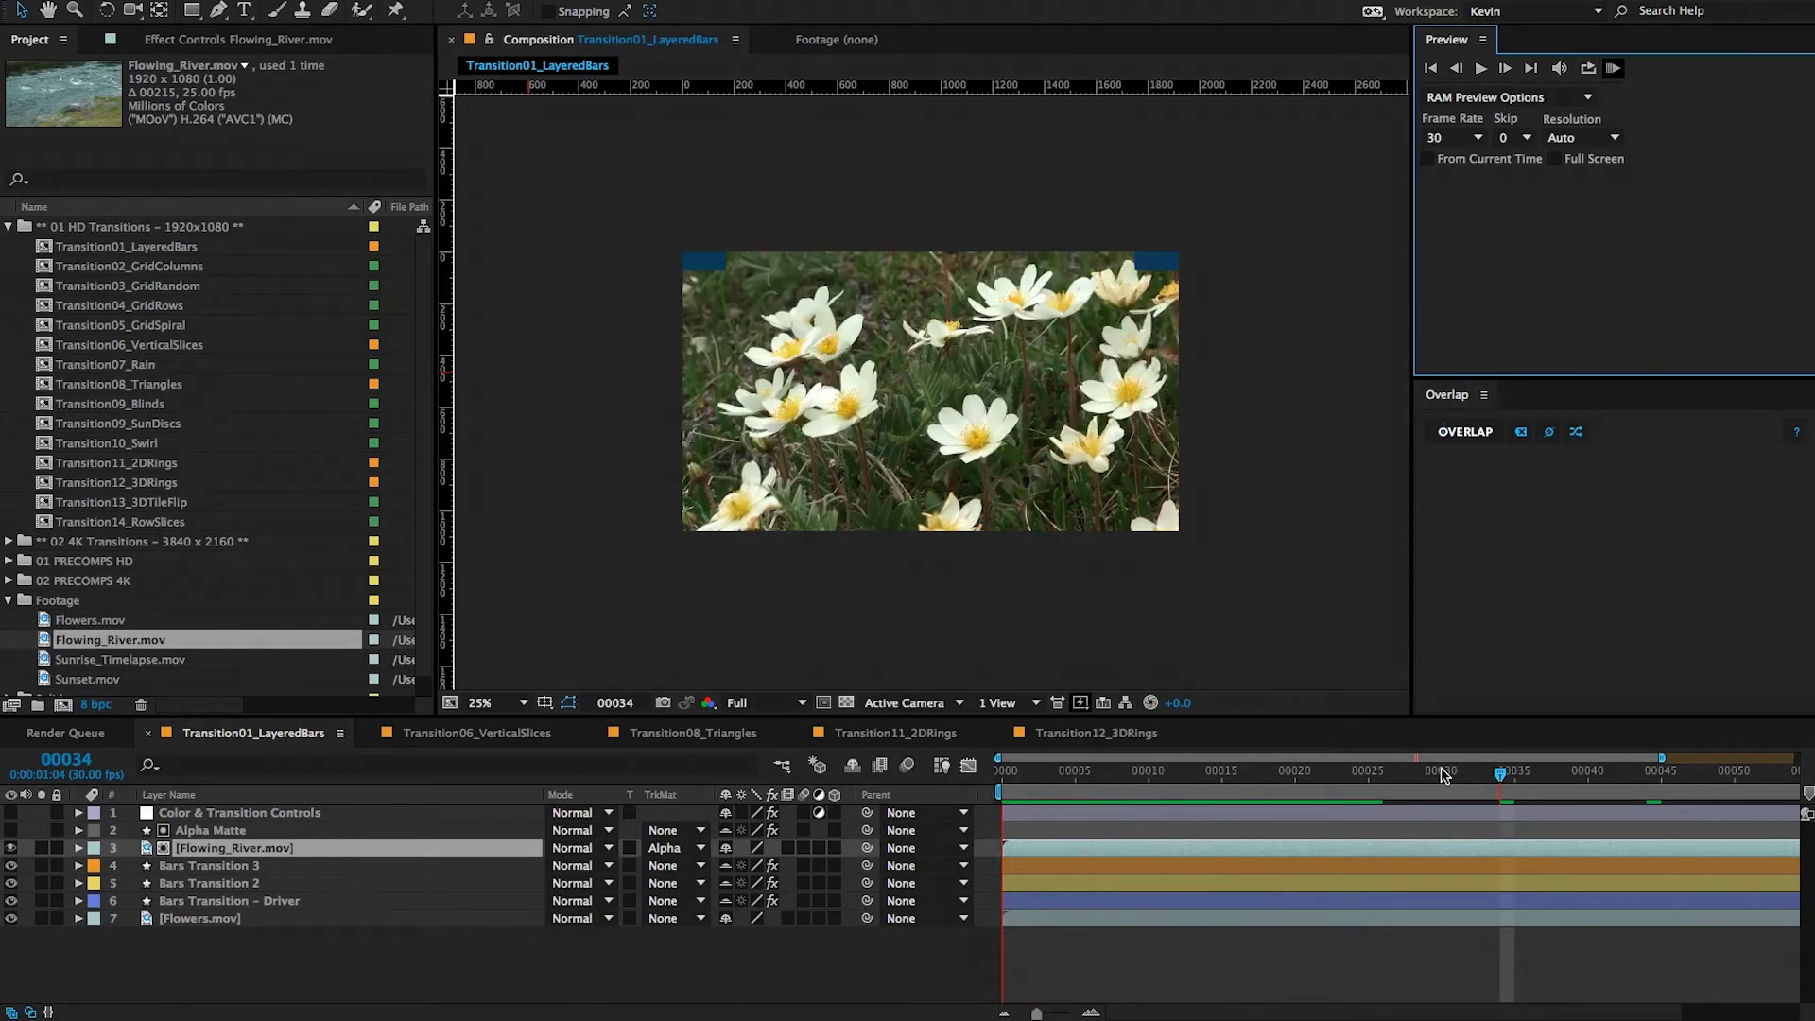
click(1309, 770)
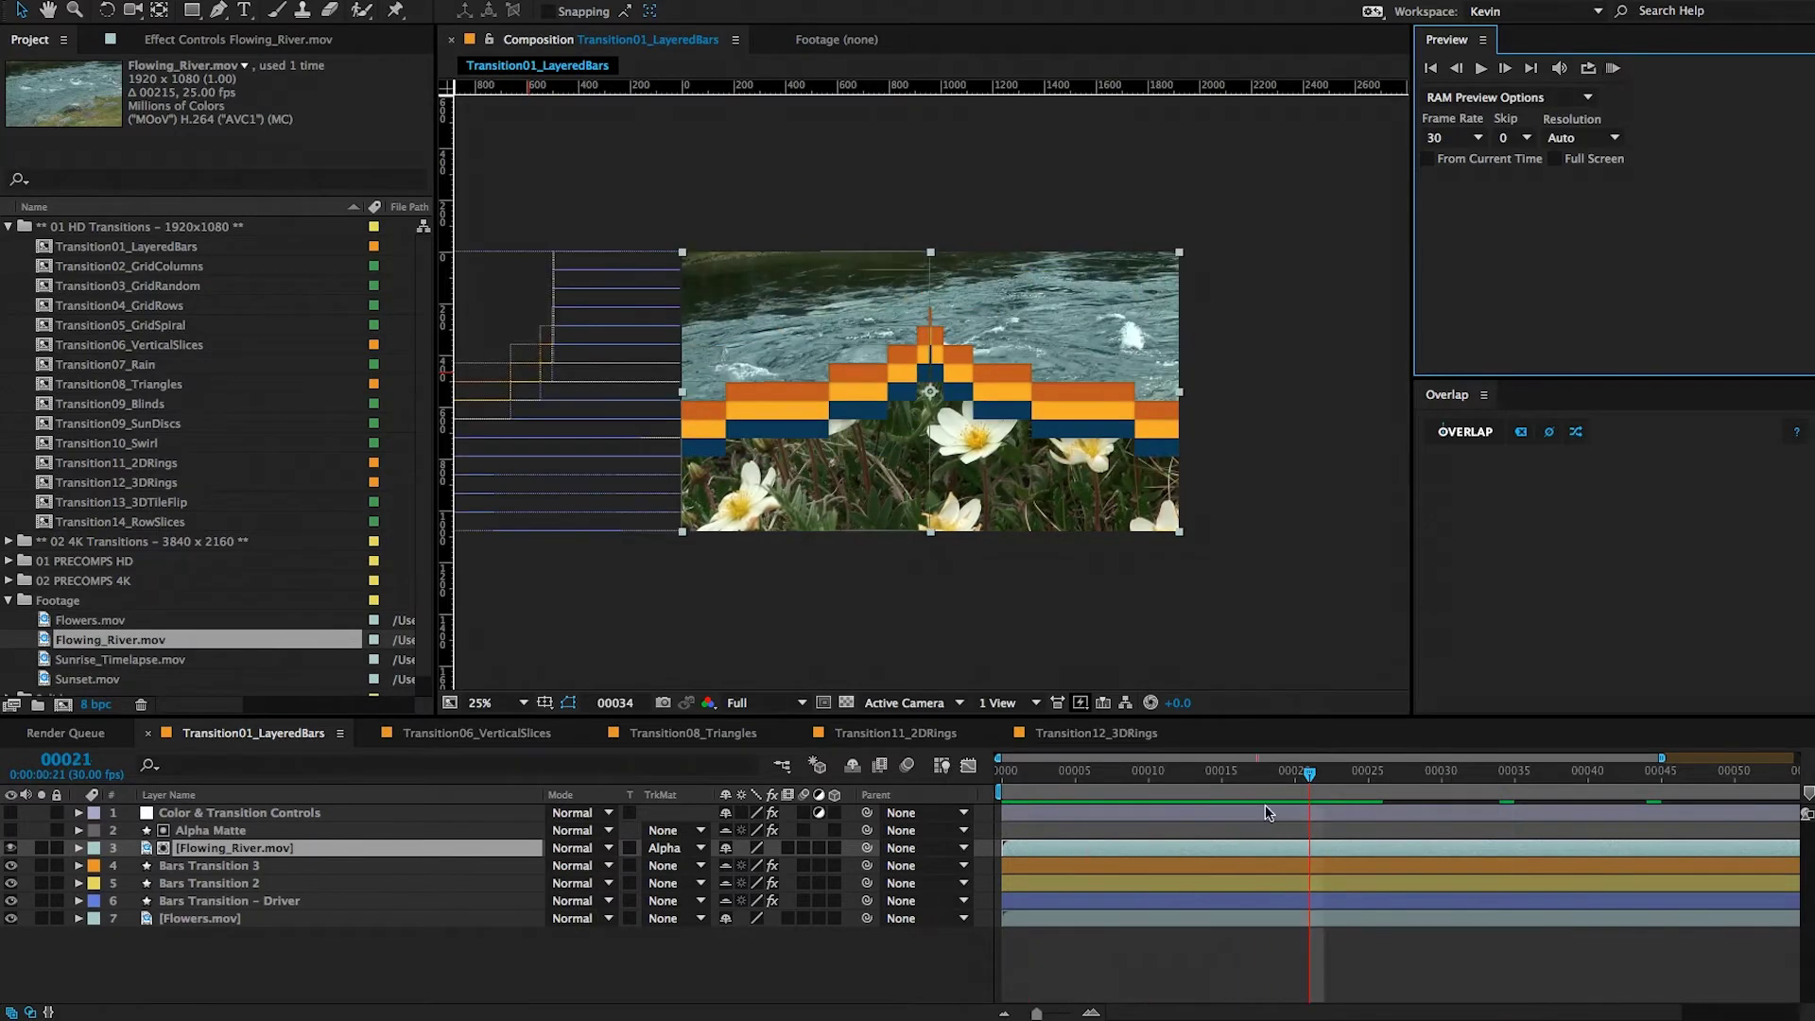
Set Color 001 of the Color & Transition Controls layer to a grey-blue sampled from the river water
click(254, 813)
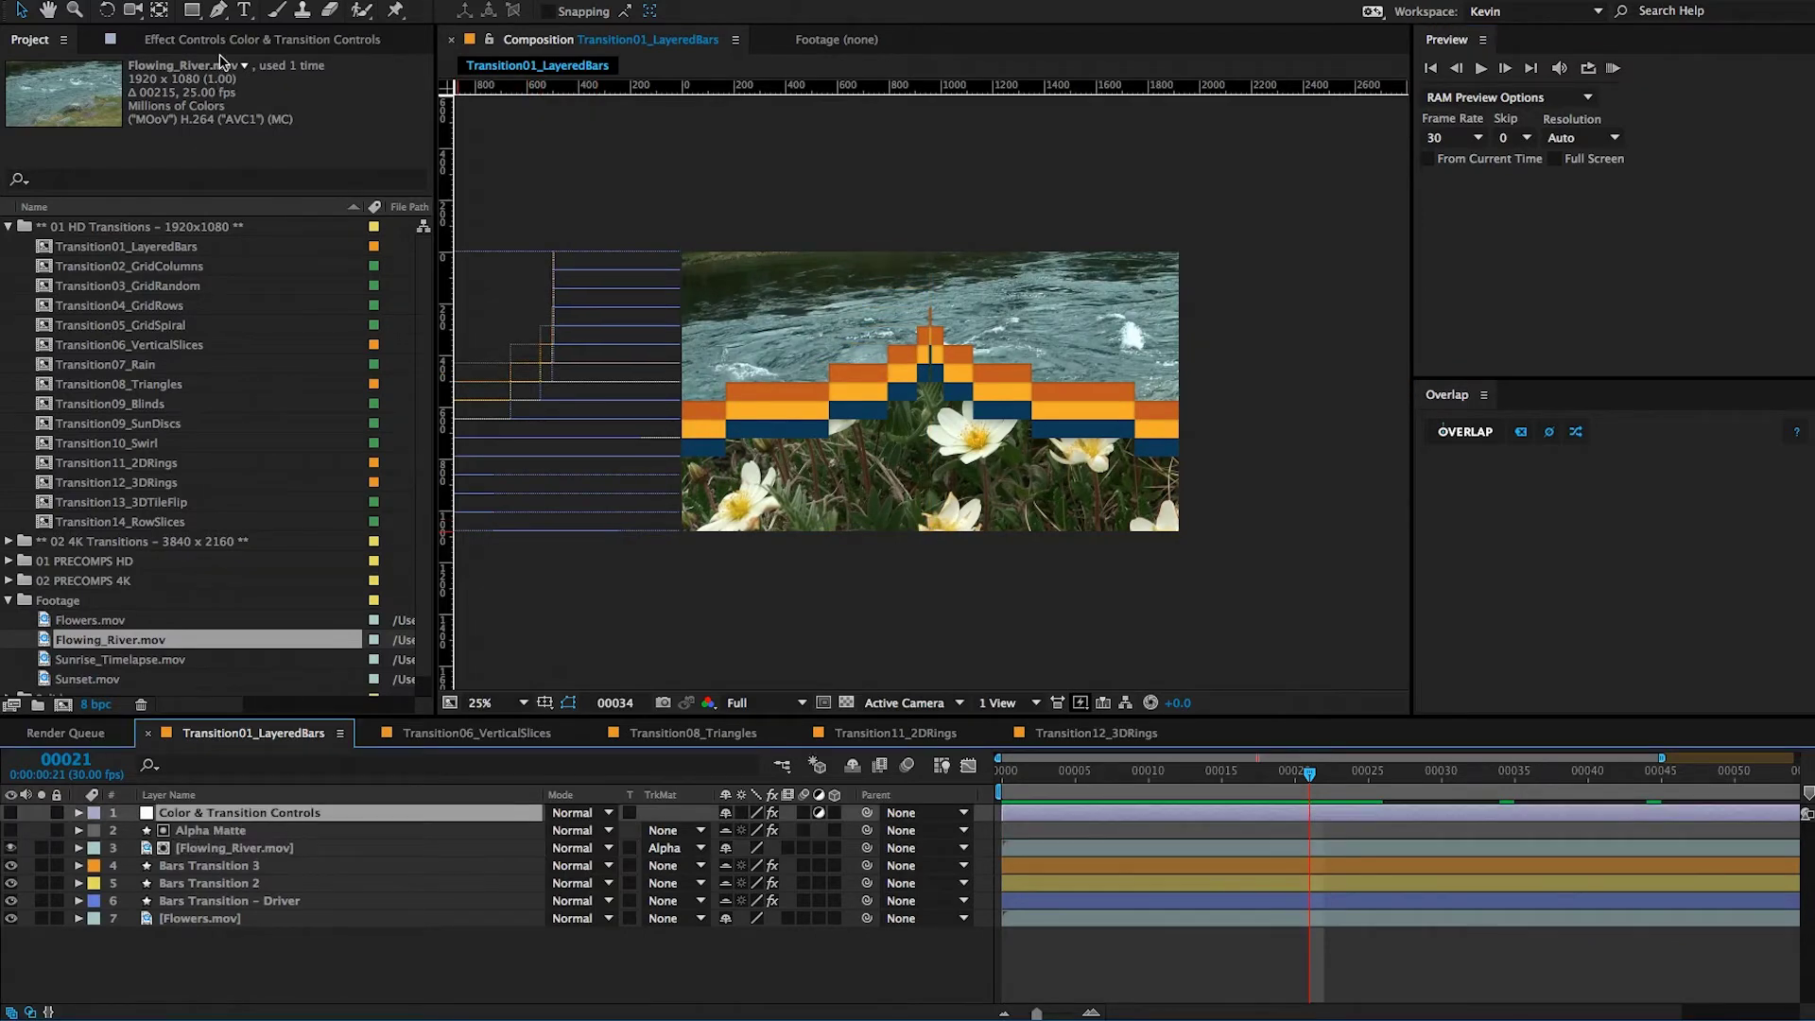
click(184, 39)
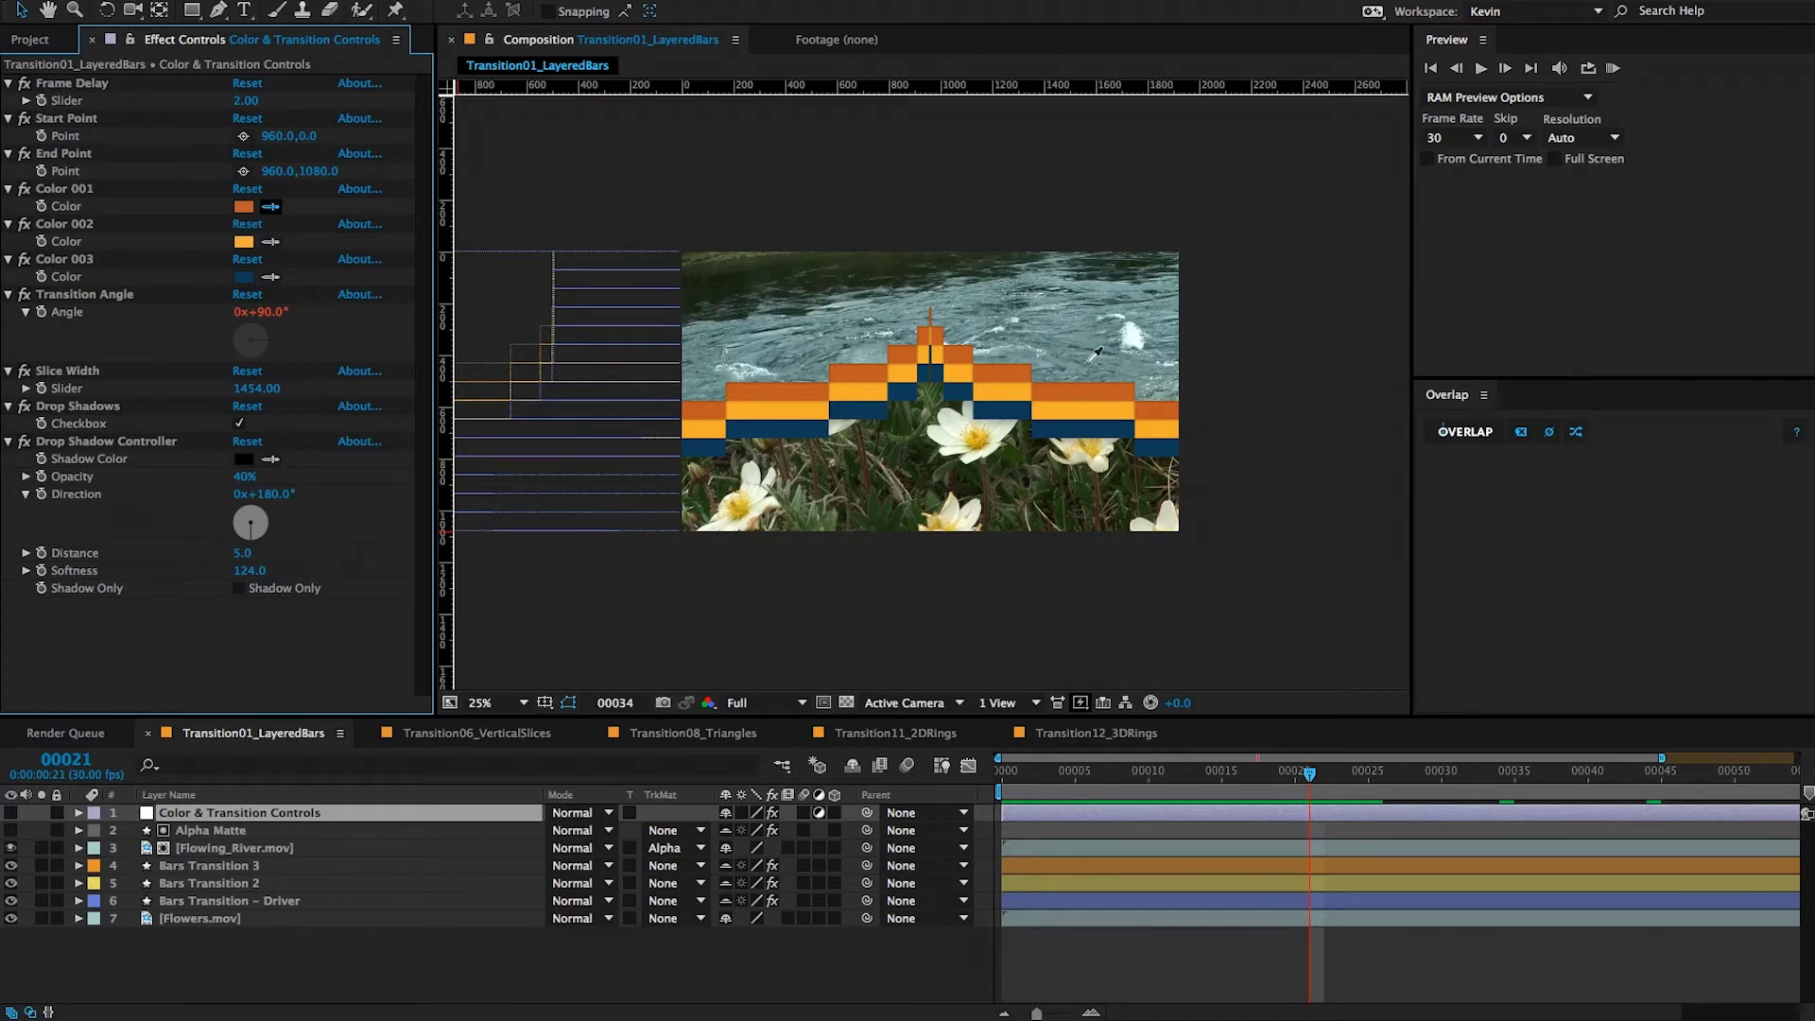
click(1077, 363)
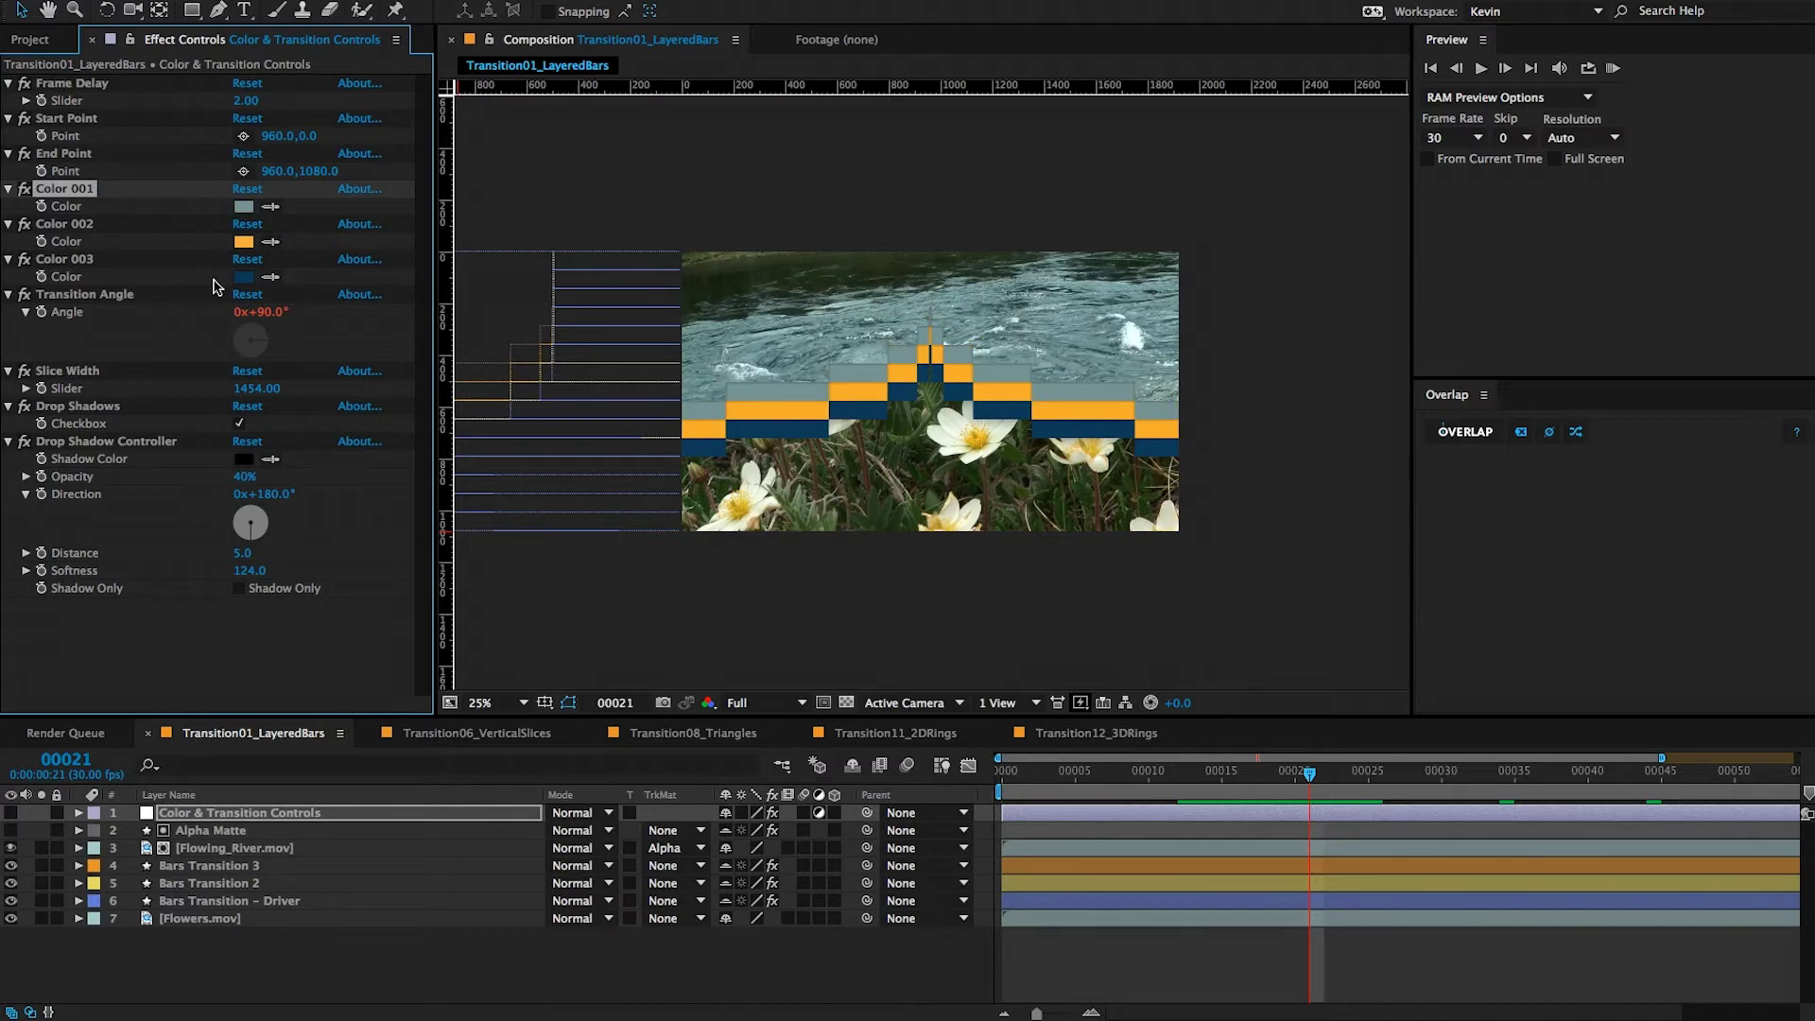
Set Color 002 to a yellow sampled from a flower's center and Color 003 to a dark green sampled from the grass
click(270, 244)
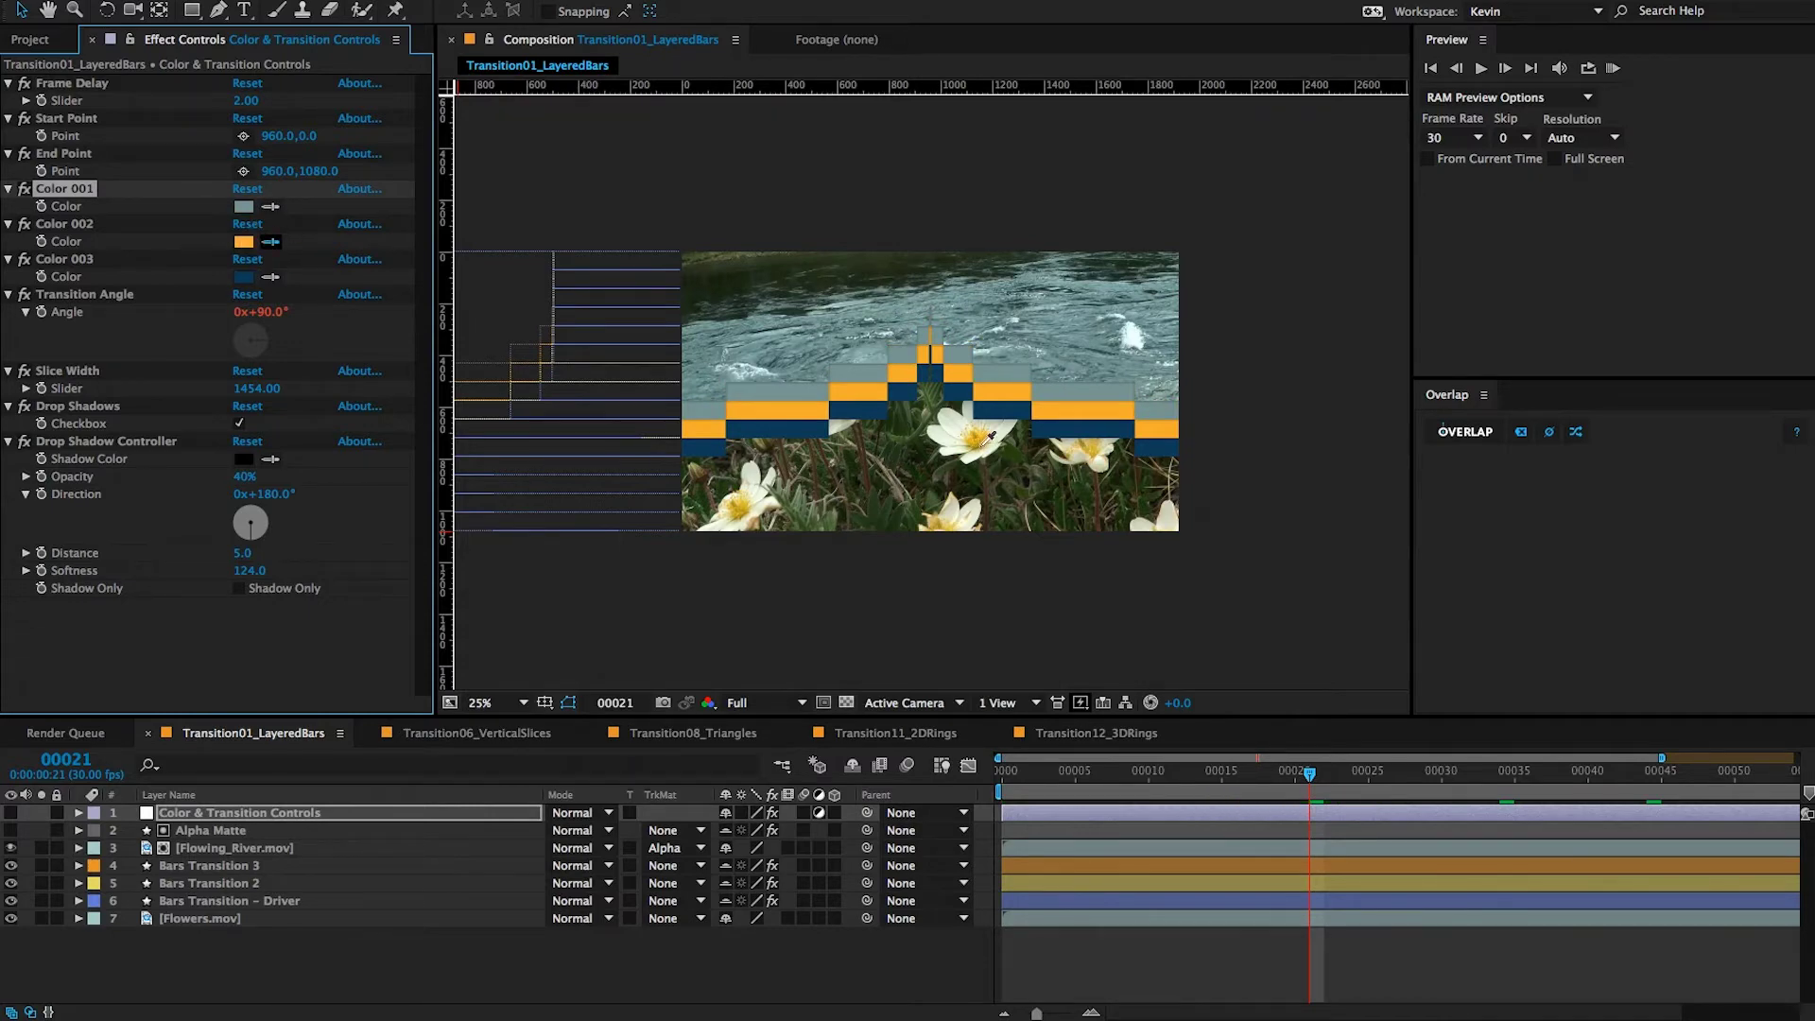
click(977, 444)
click(273, 278)
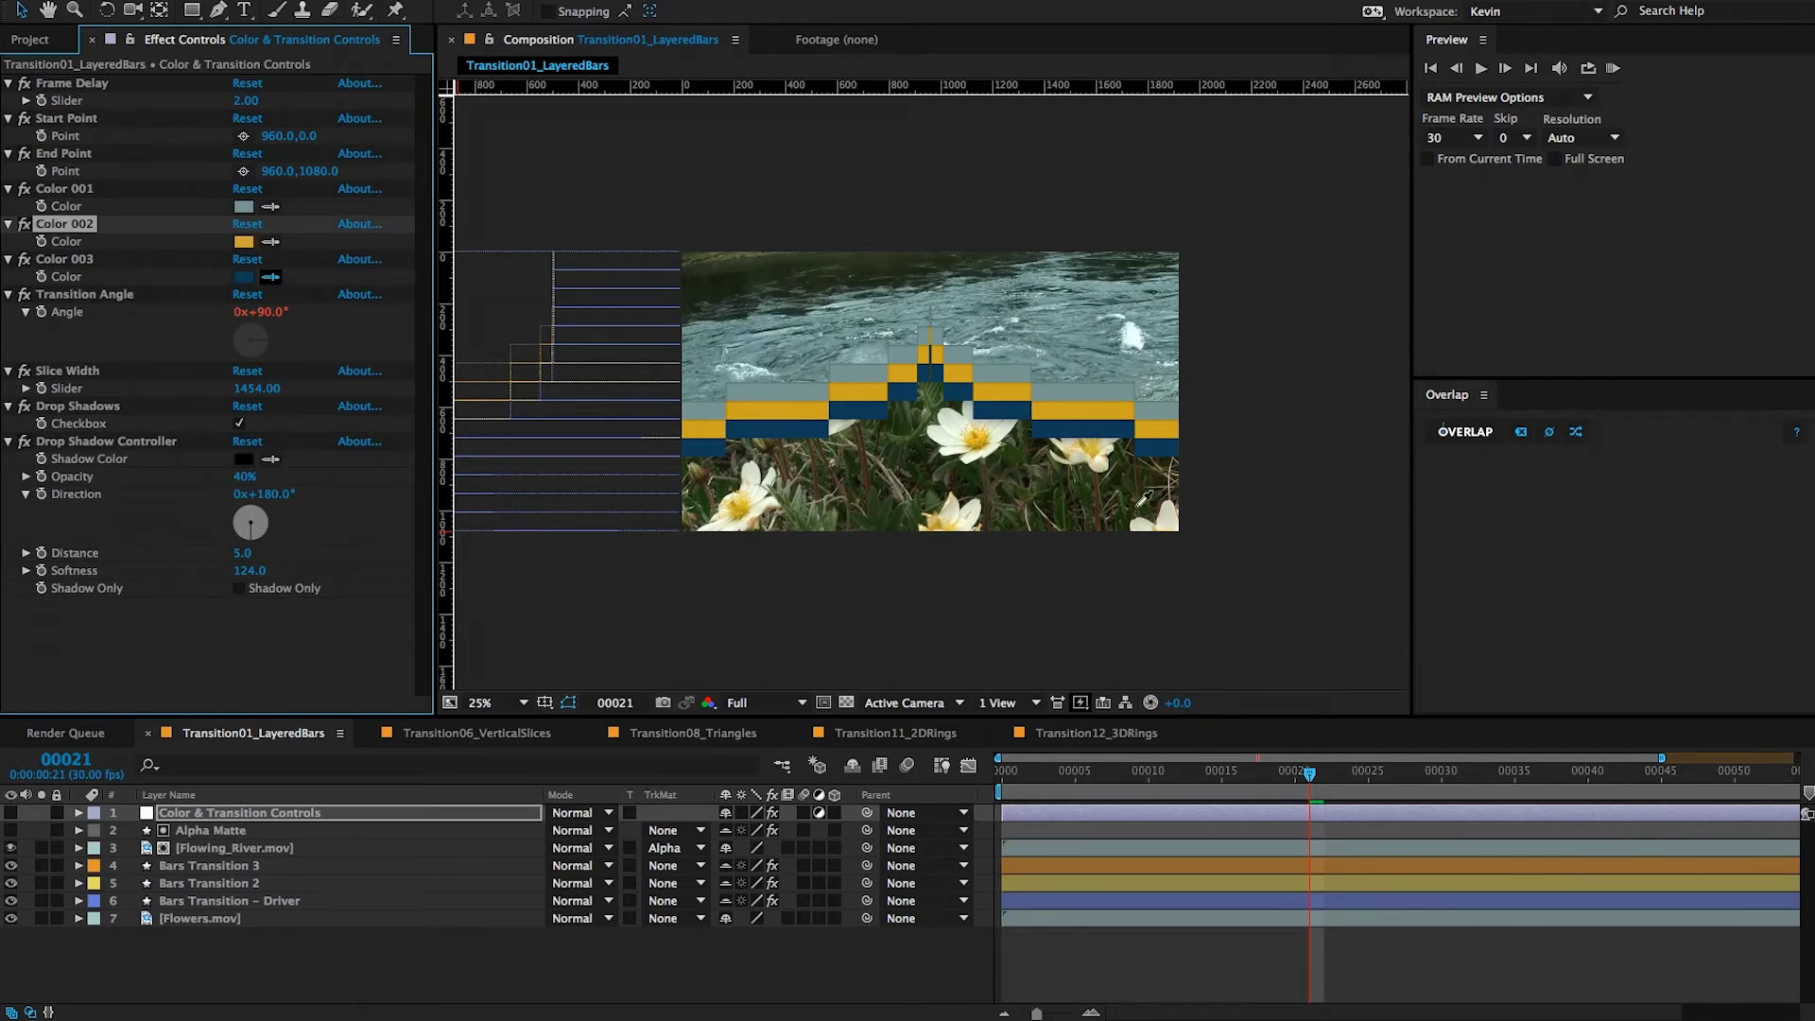
click(1061, 497)
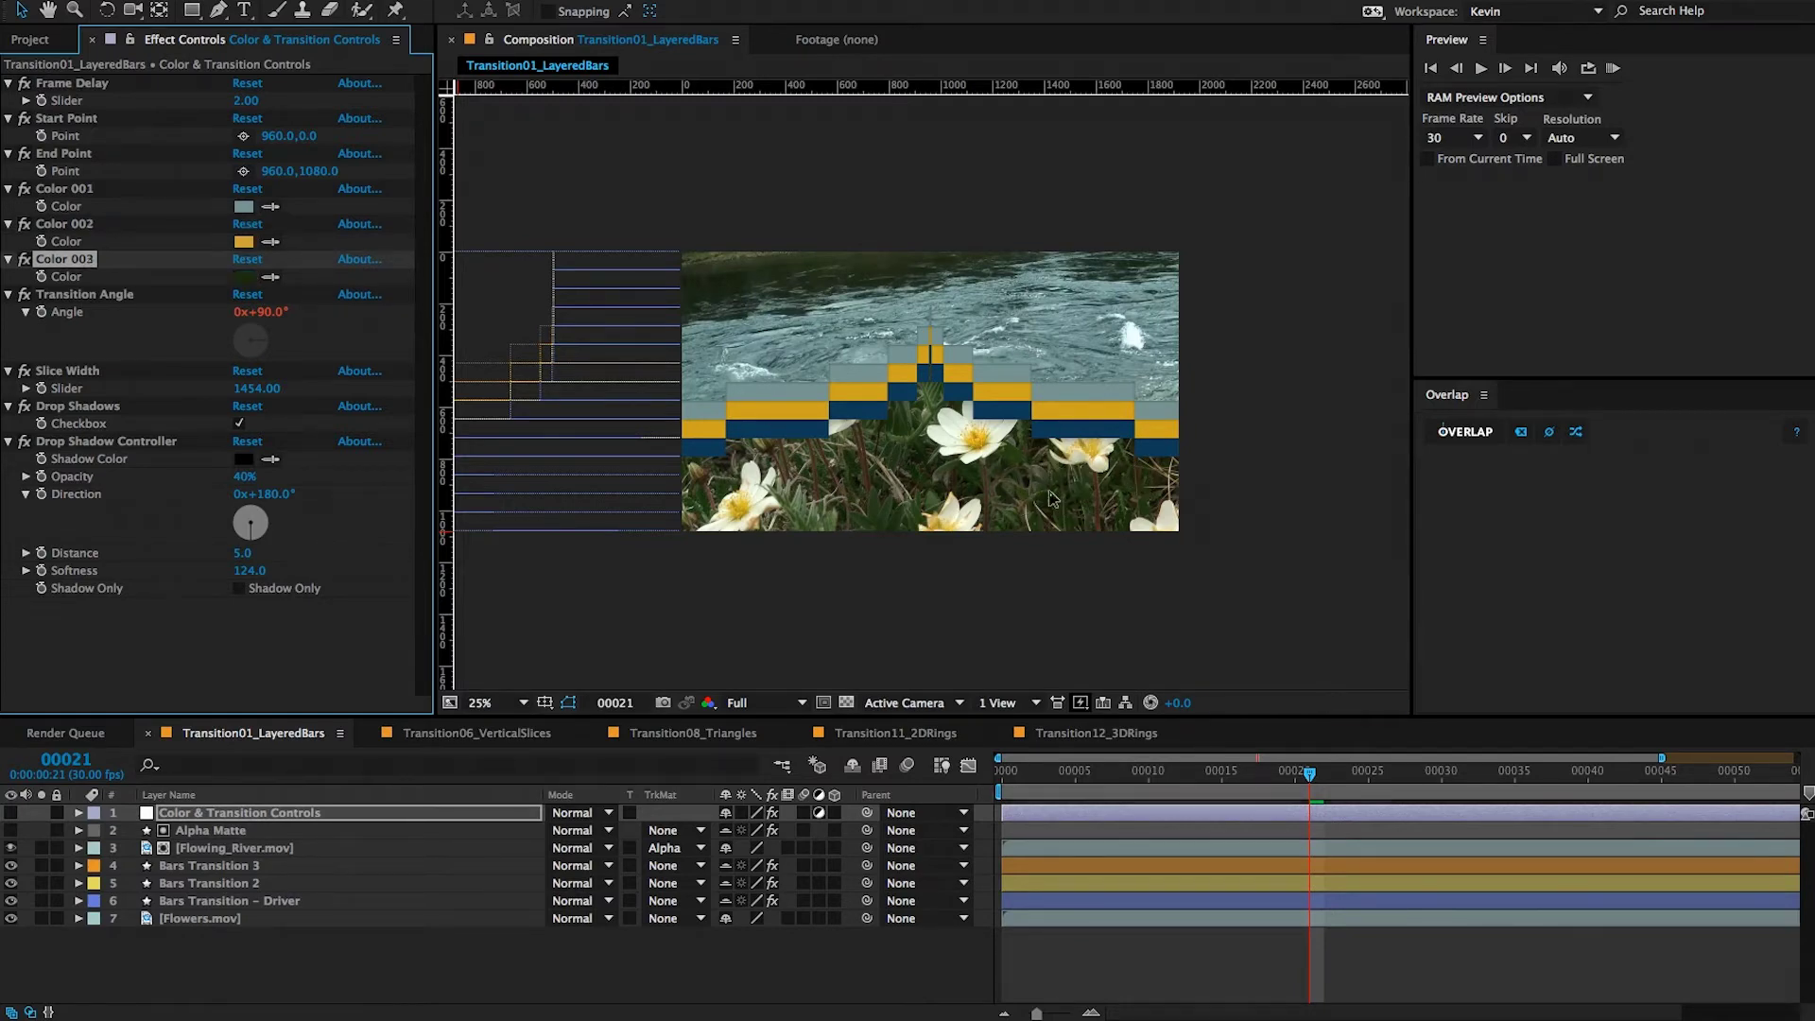
Brighten Color 002 to 92% brightness and RAM preview the recolored bars transition
click(244, 242)
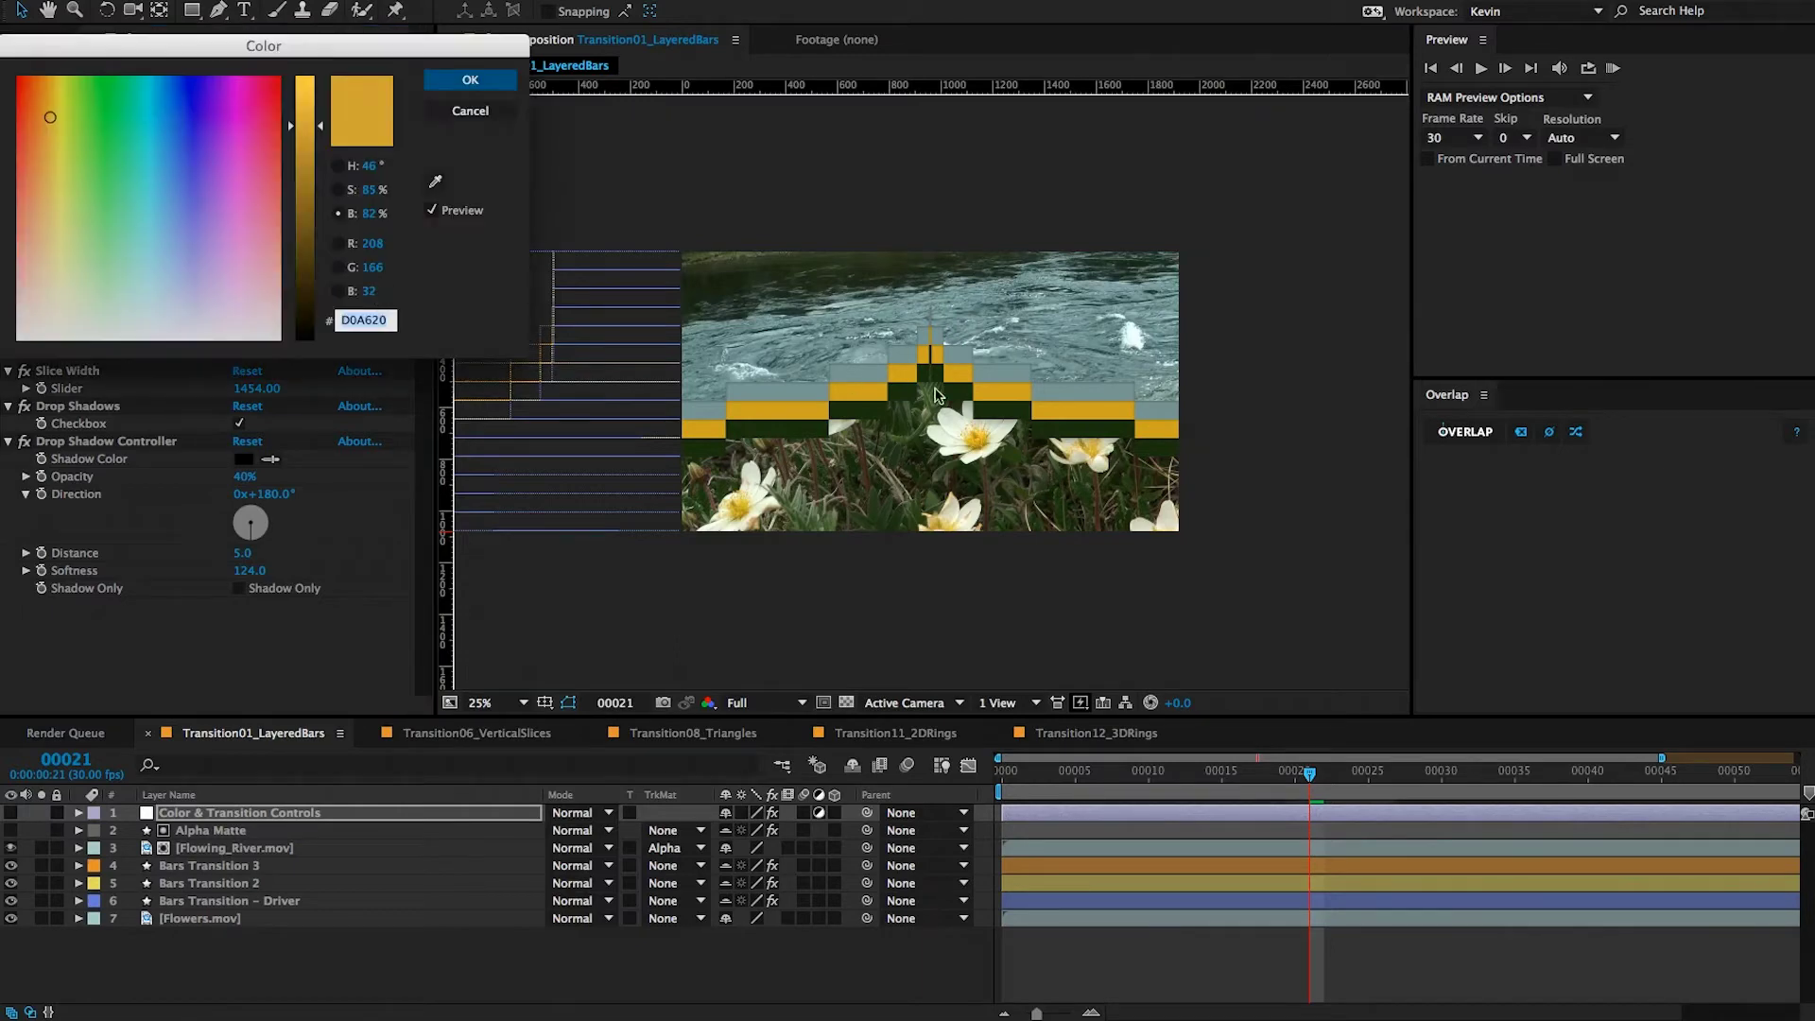
click(305, 99)
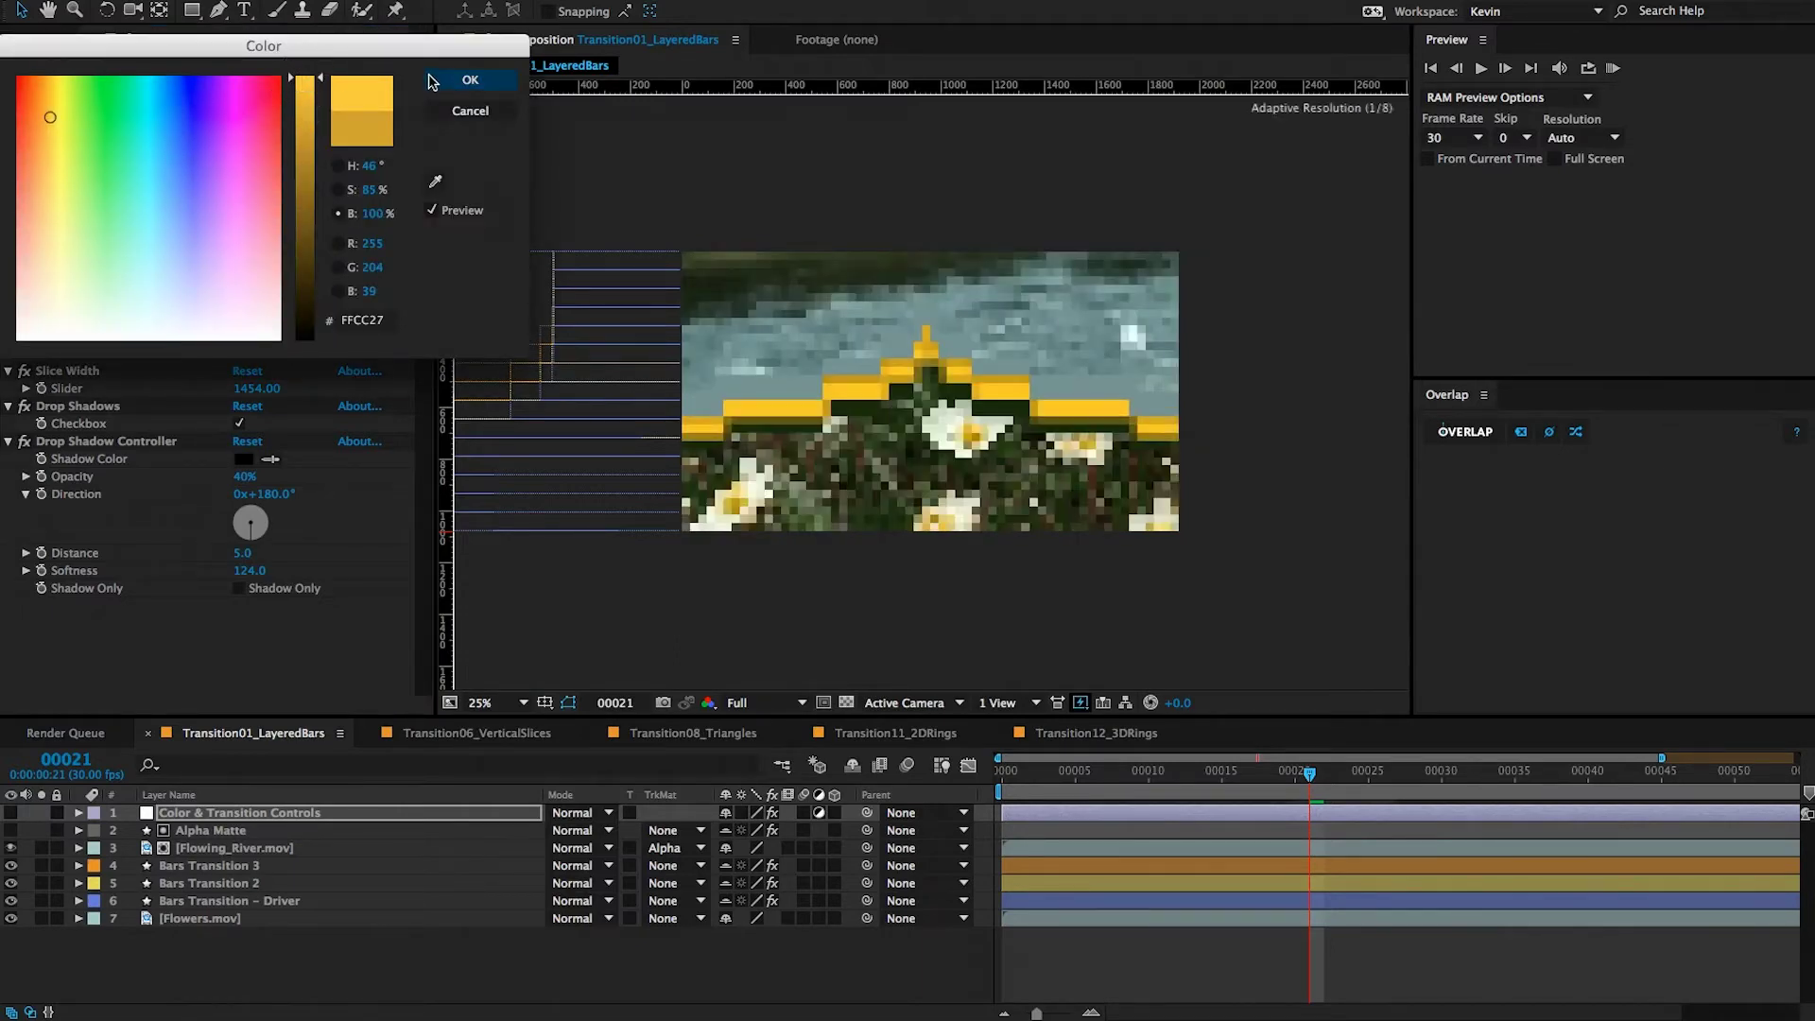
click(304, 99)
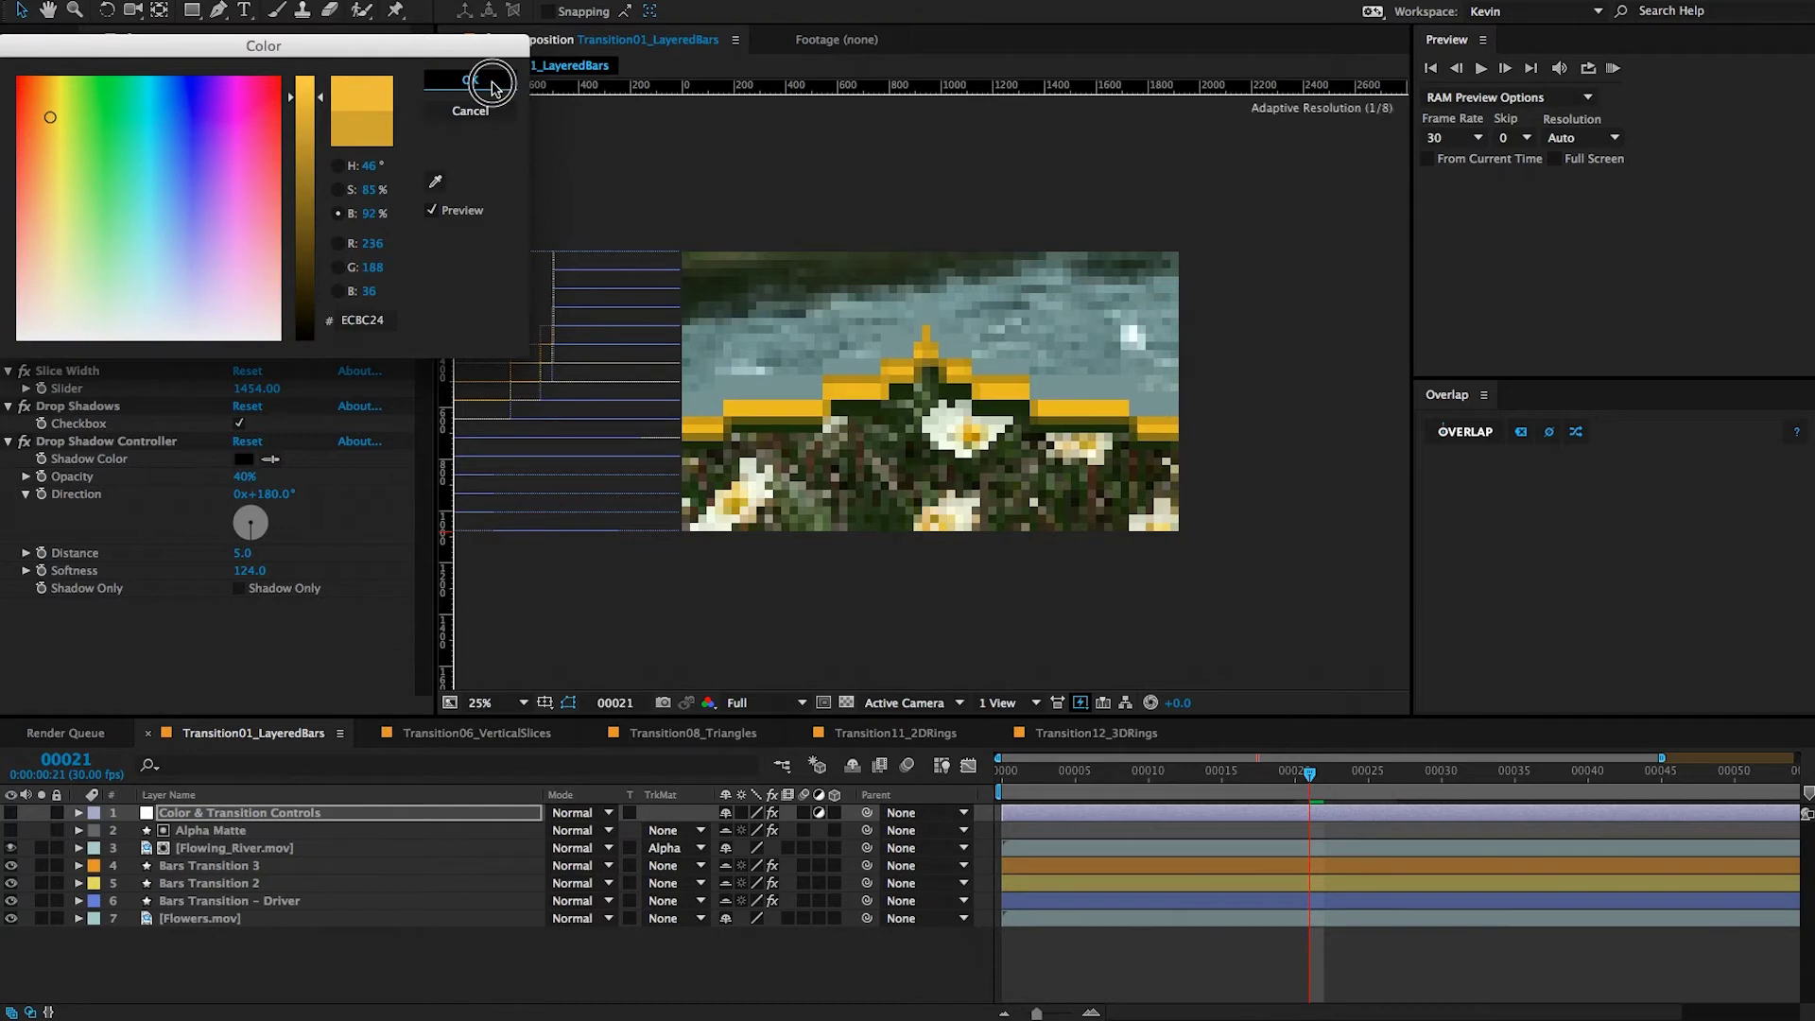
click(491, 85)
click(1308, 296)
click(1613, 69)
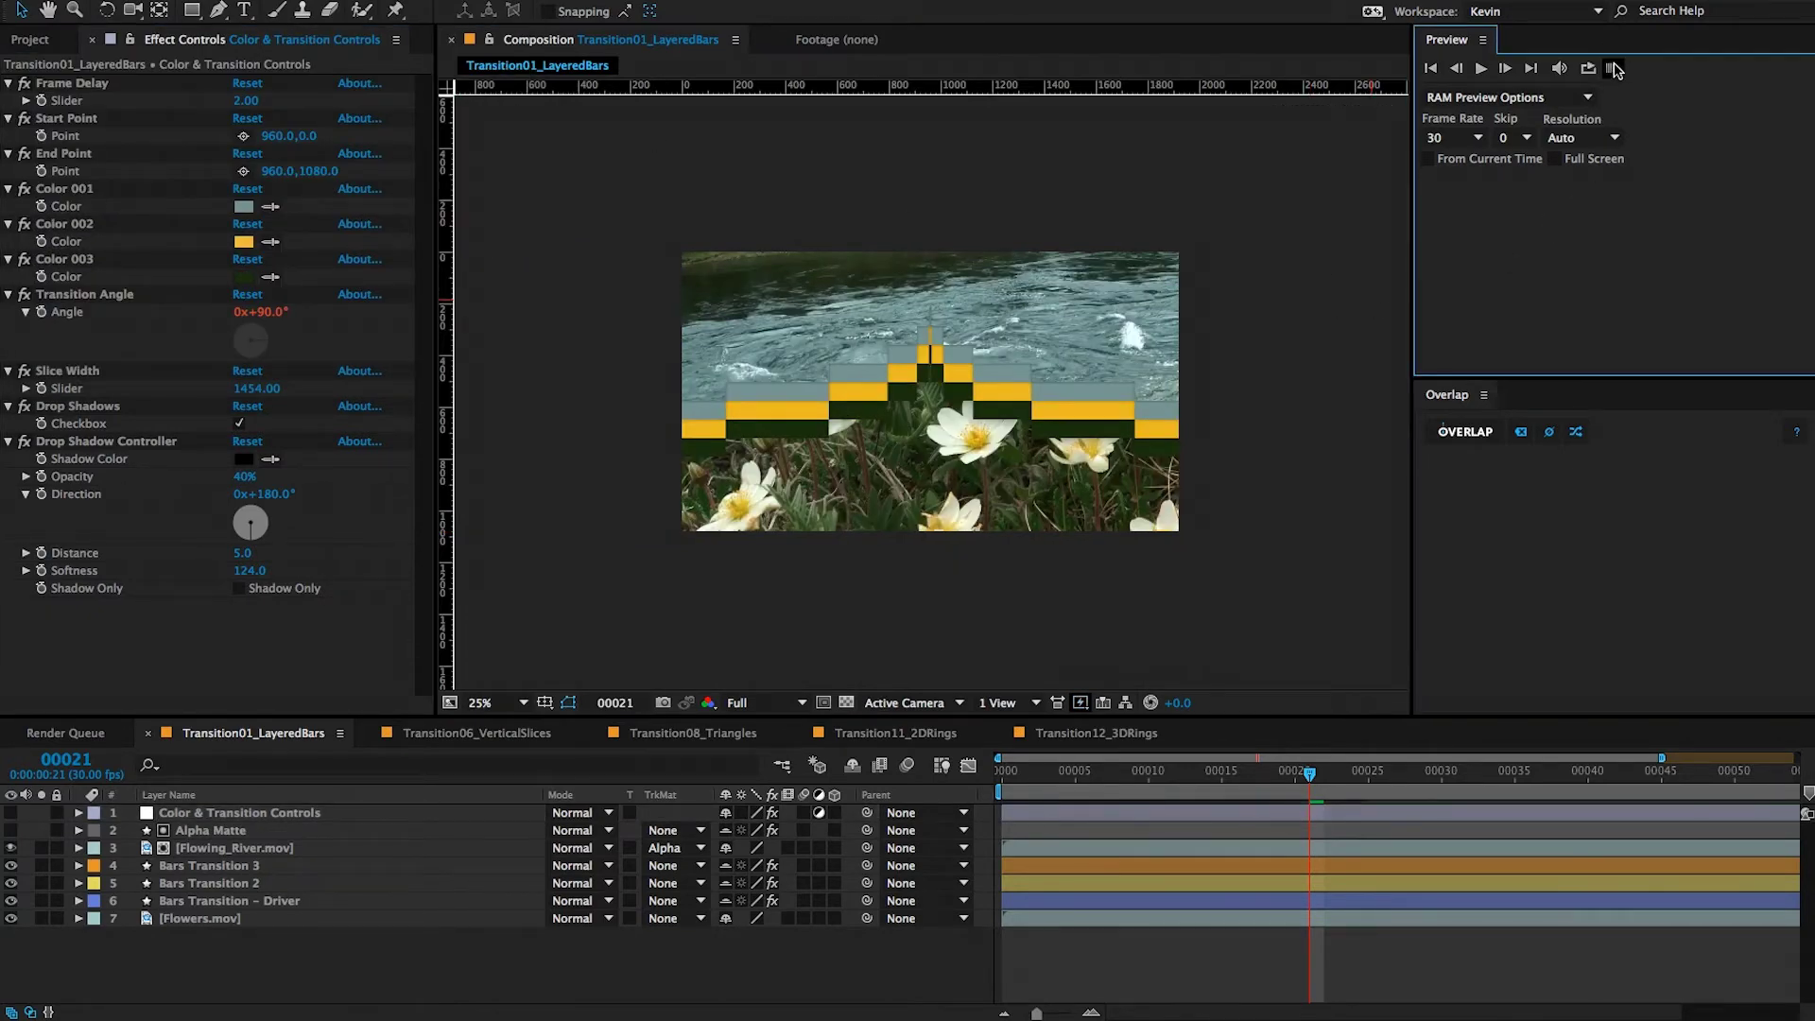
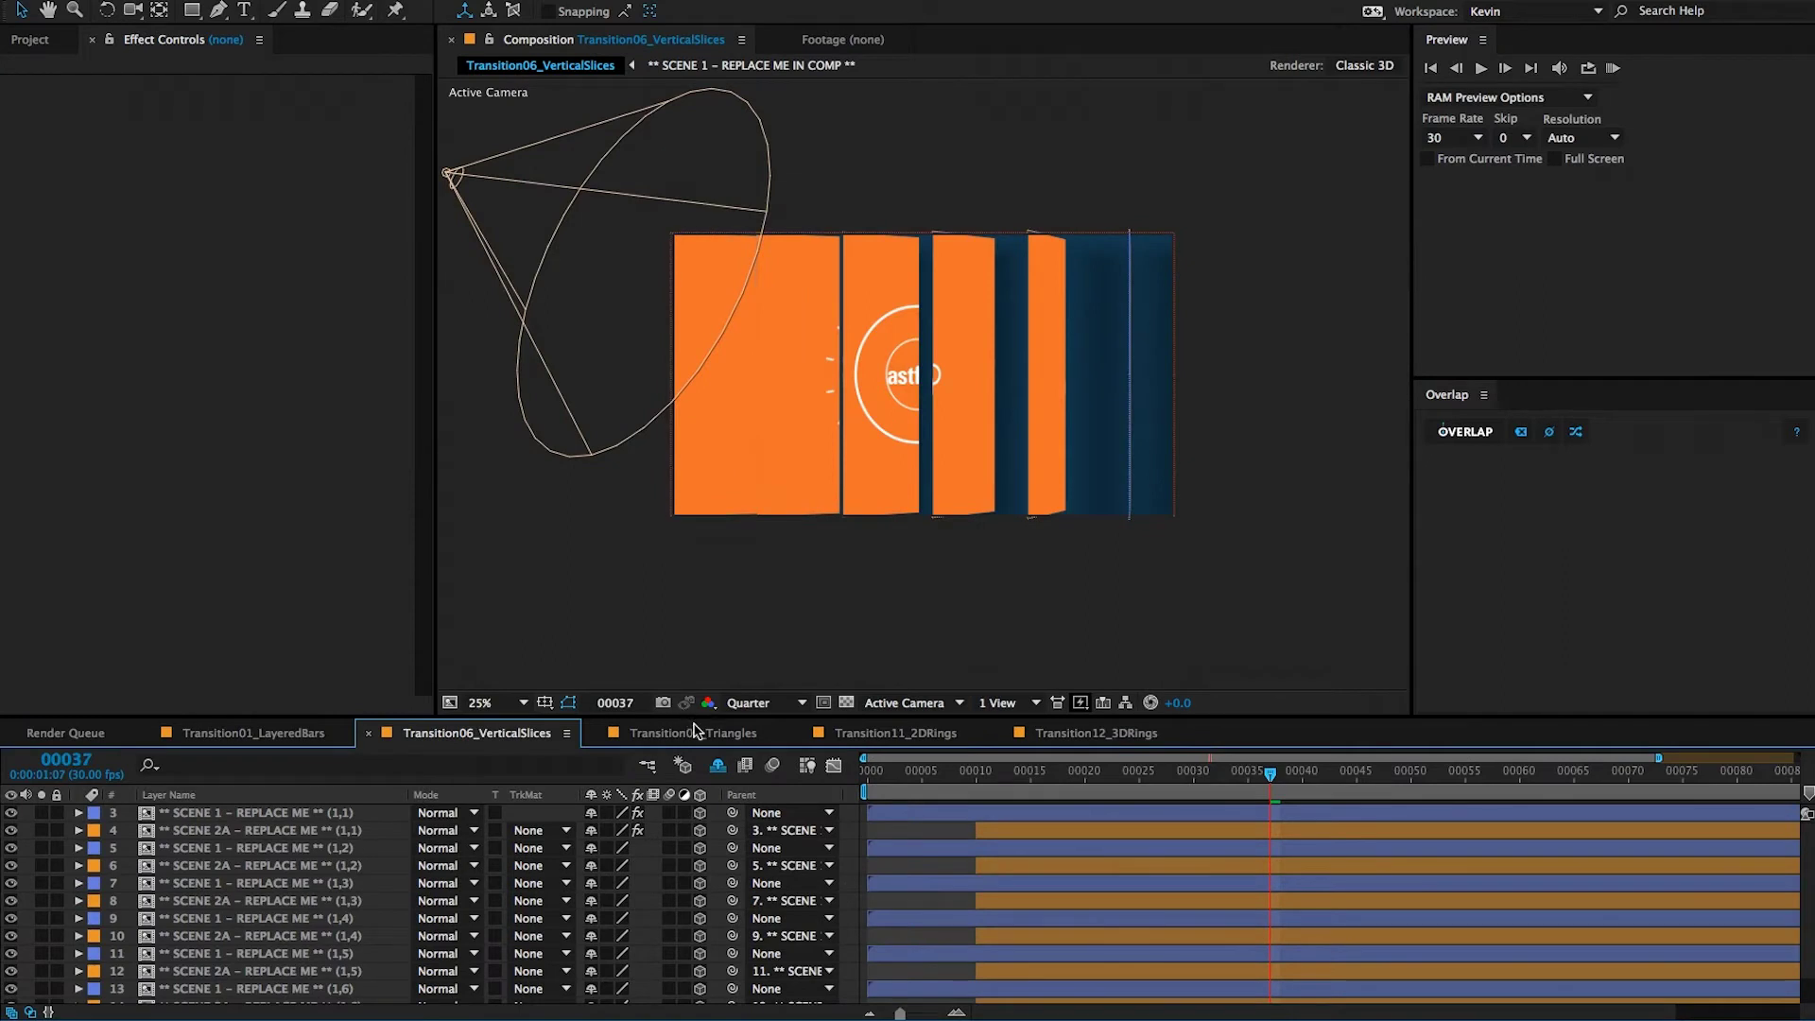
In the Transition08_Triangles composition, replace the SCENE 2A placeholder layer with Sunset.mov from the Footage folder
key(shift+period)
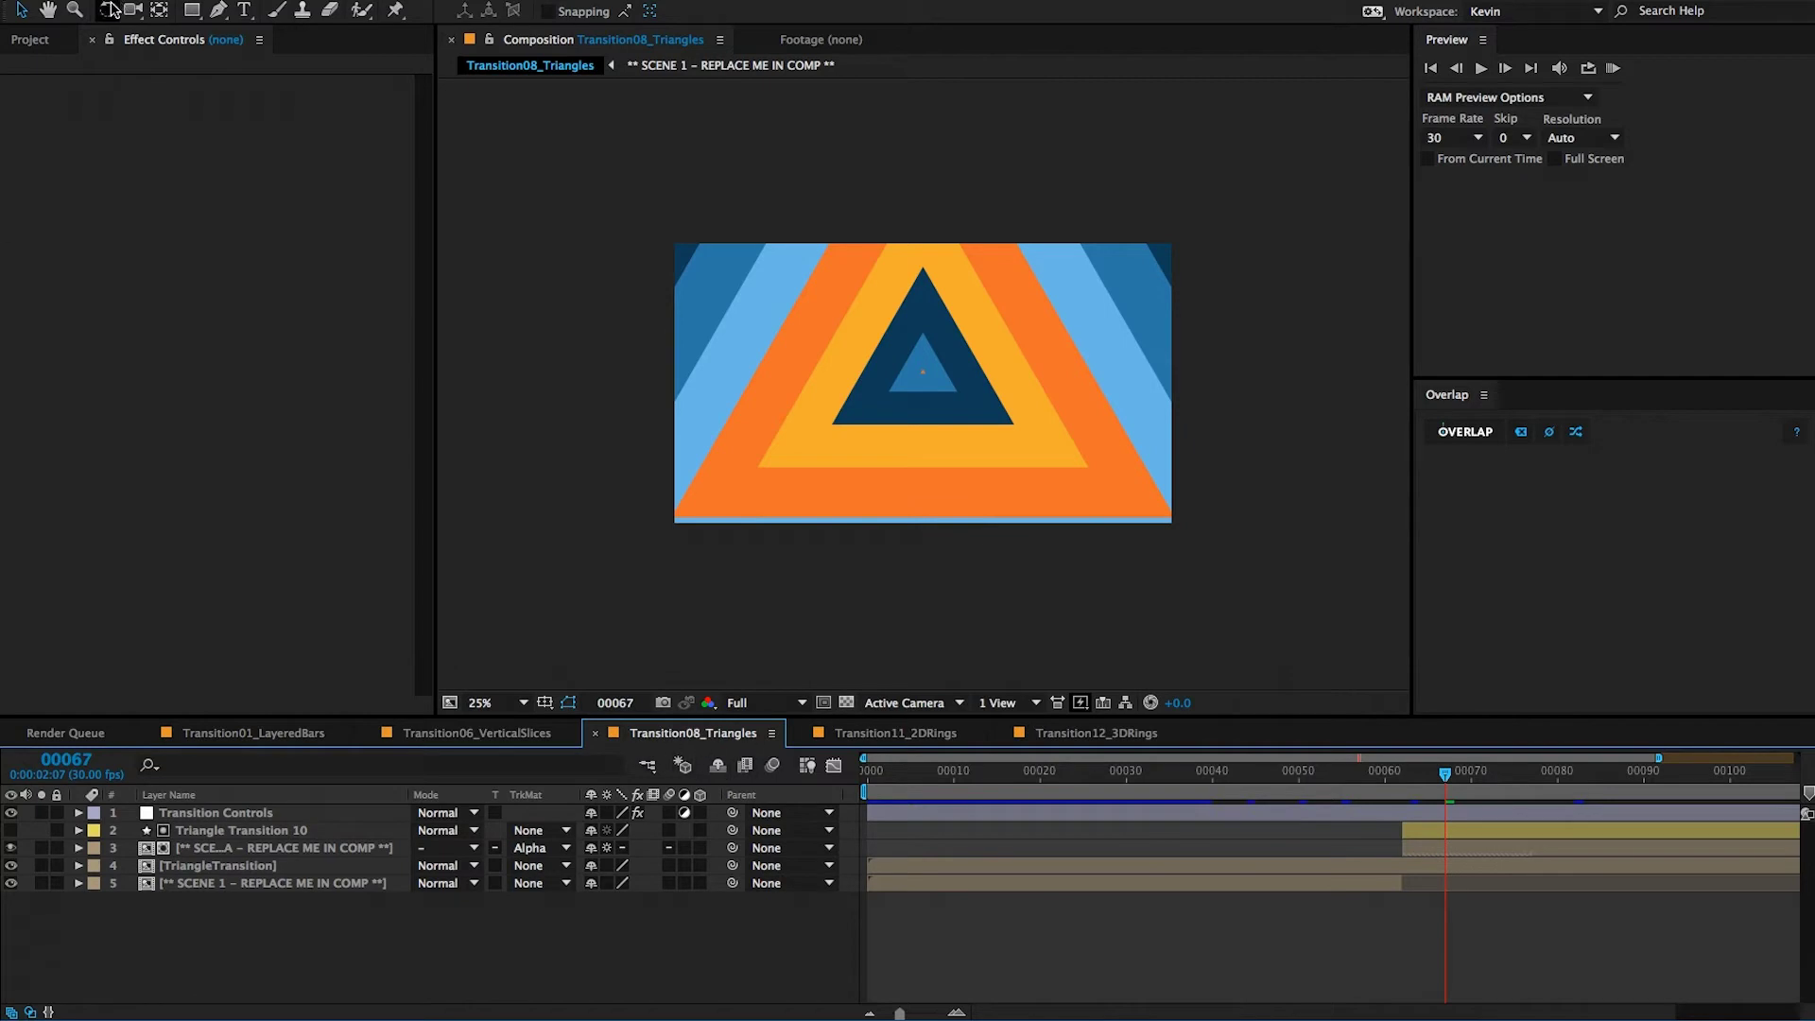
click(52, 40)
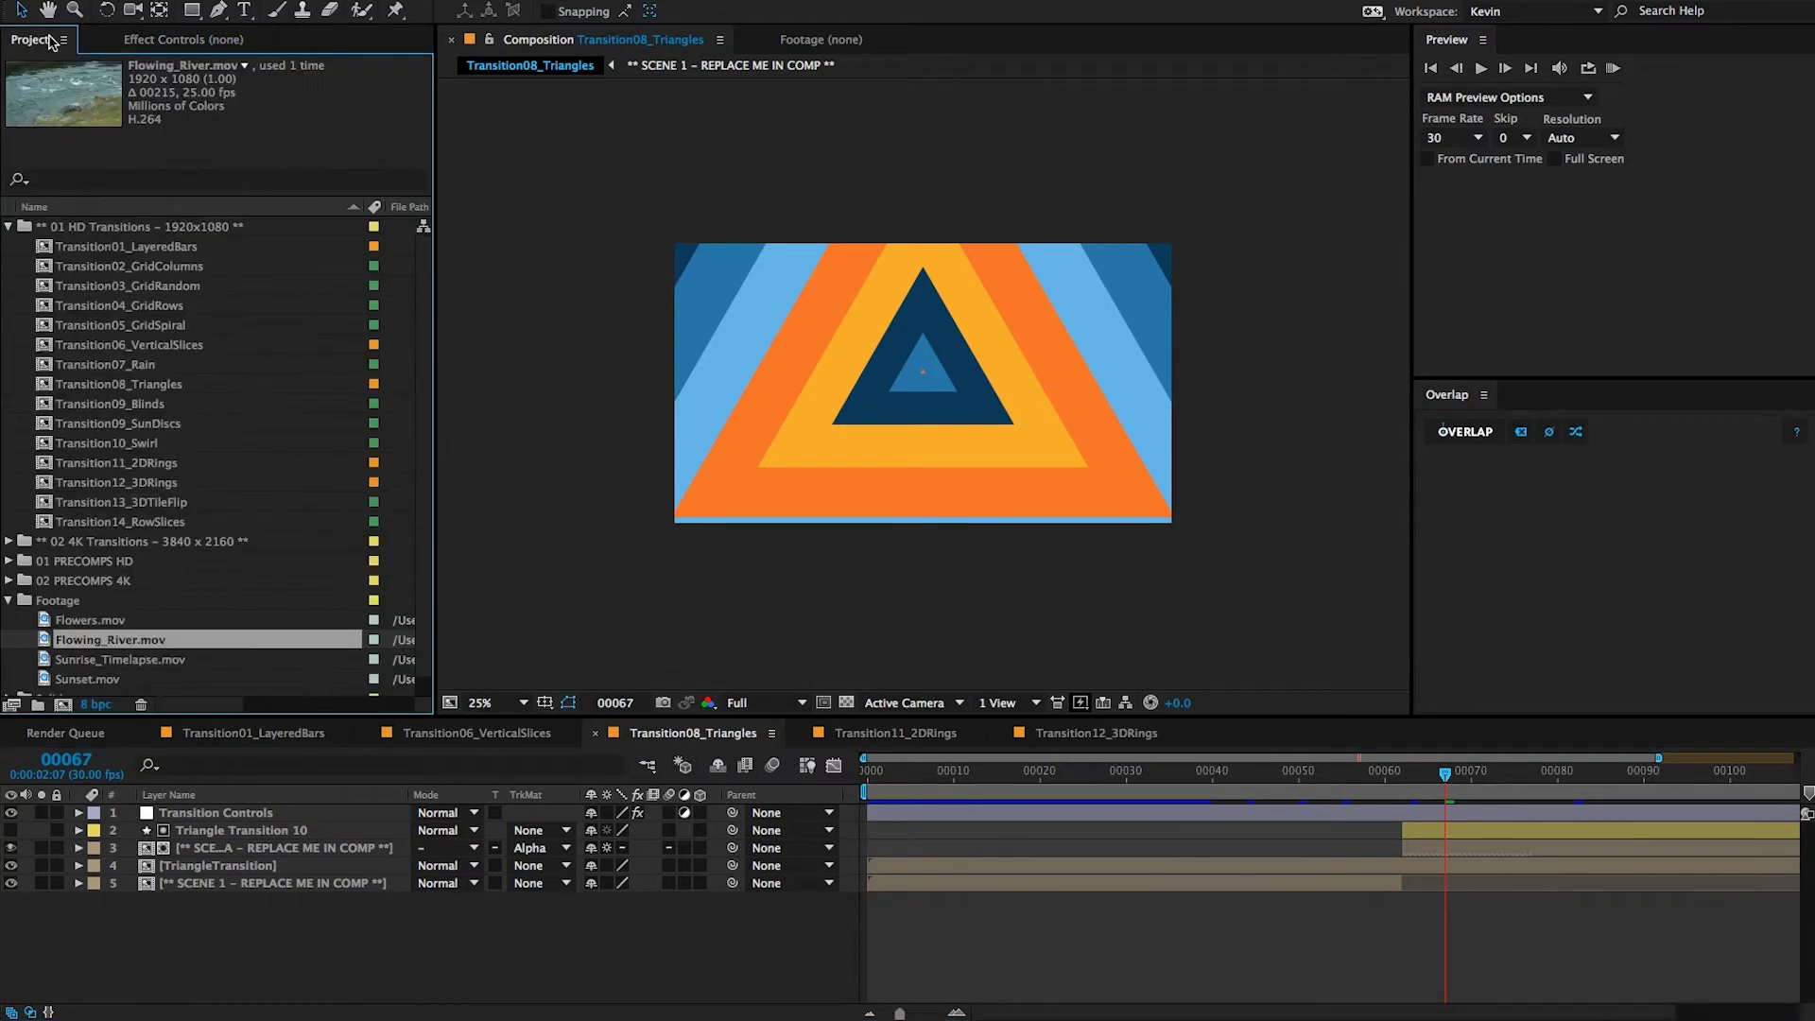
click(135, 385)
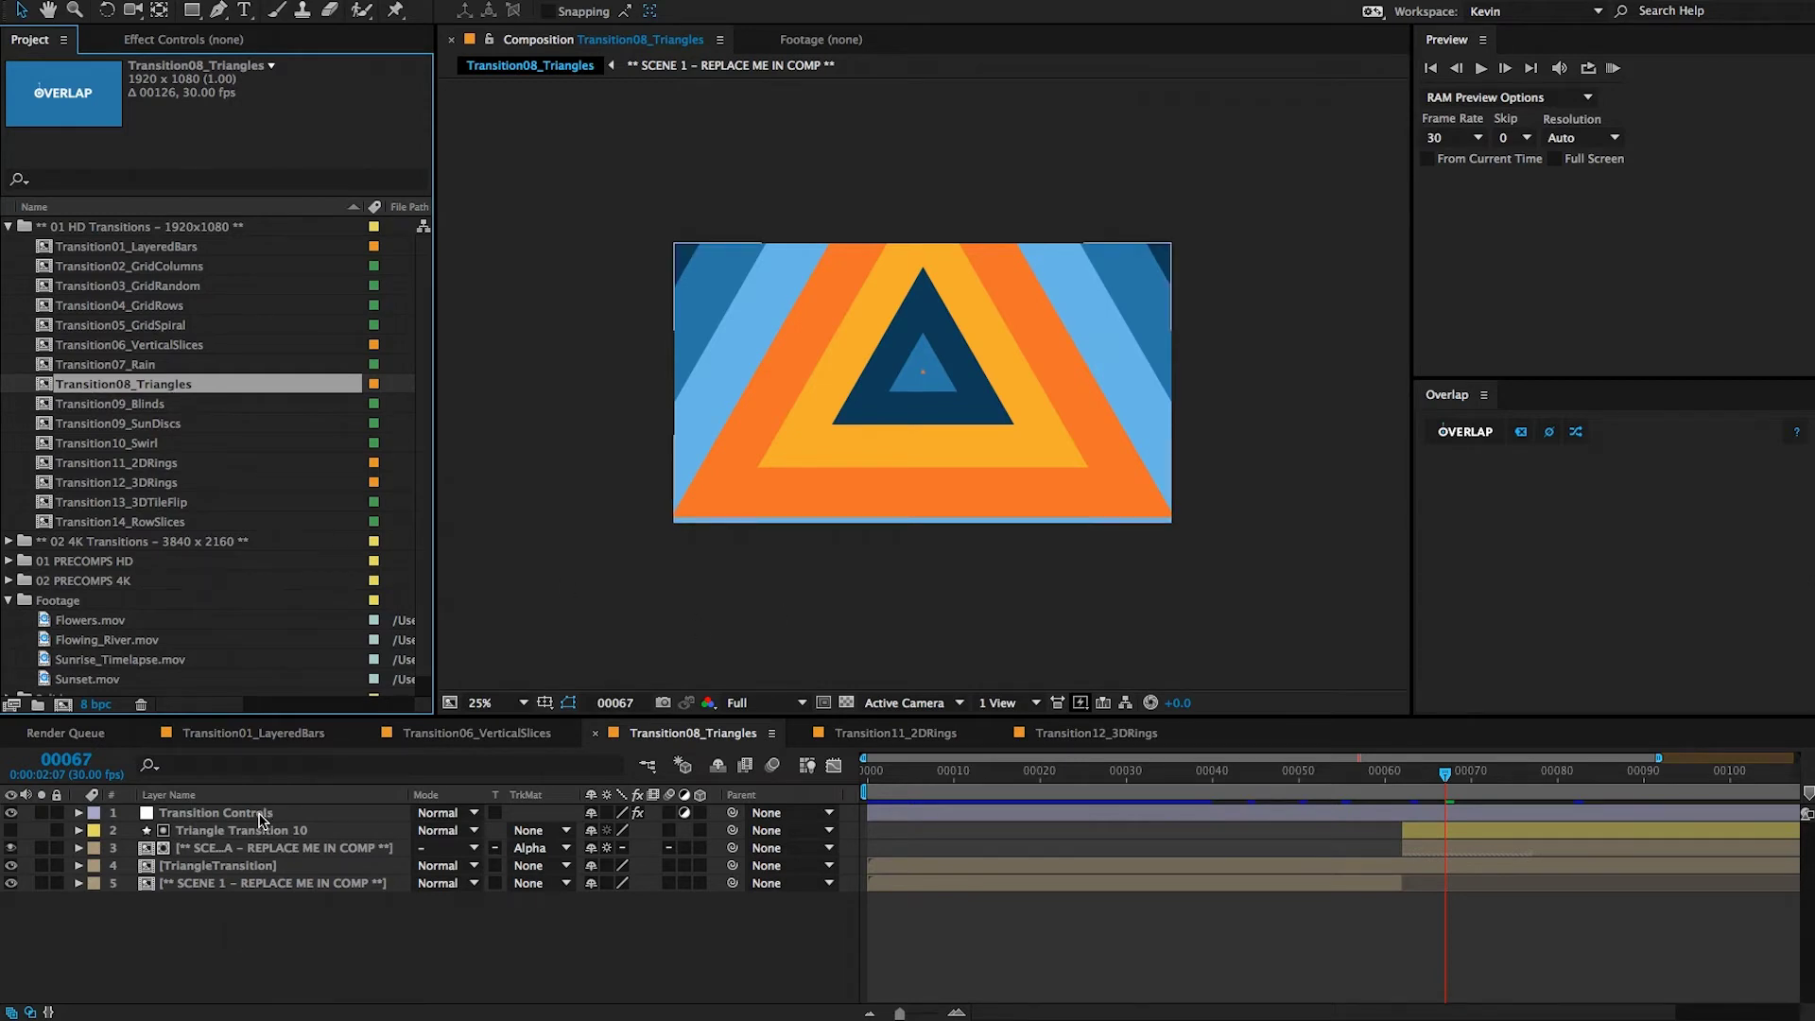
click(260, 848)
scroll(201, 640, down, 1)
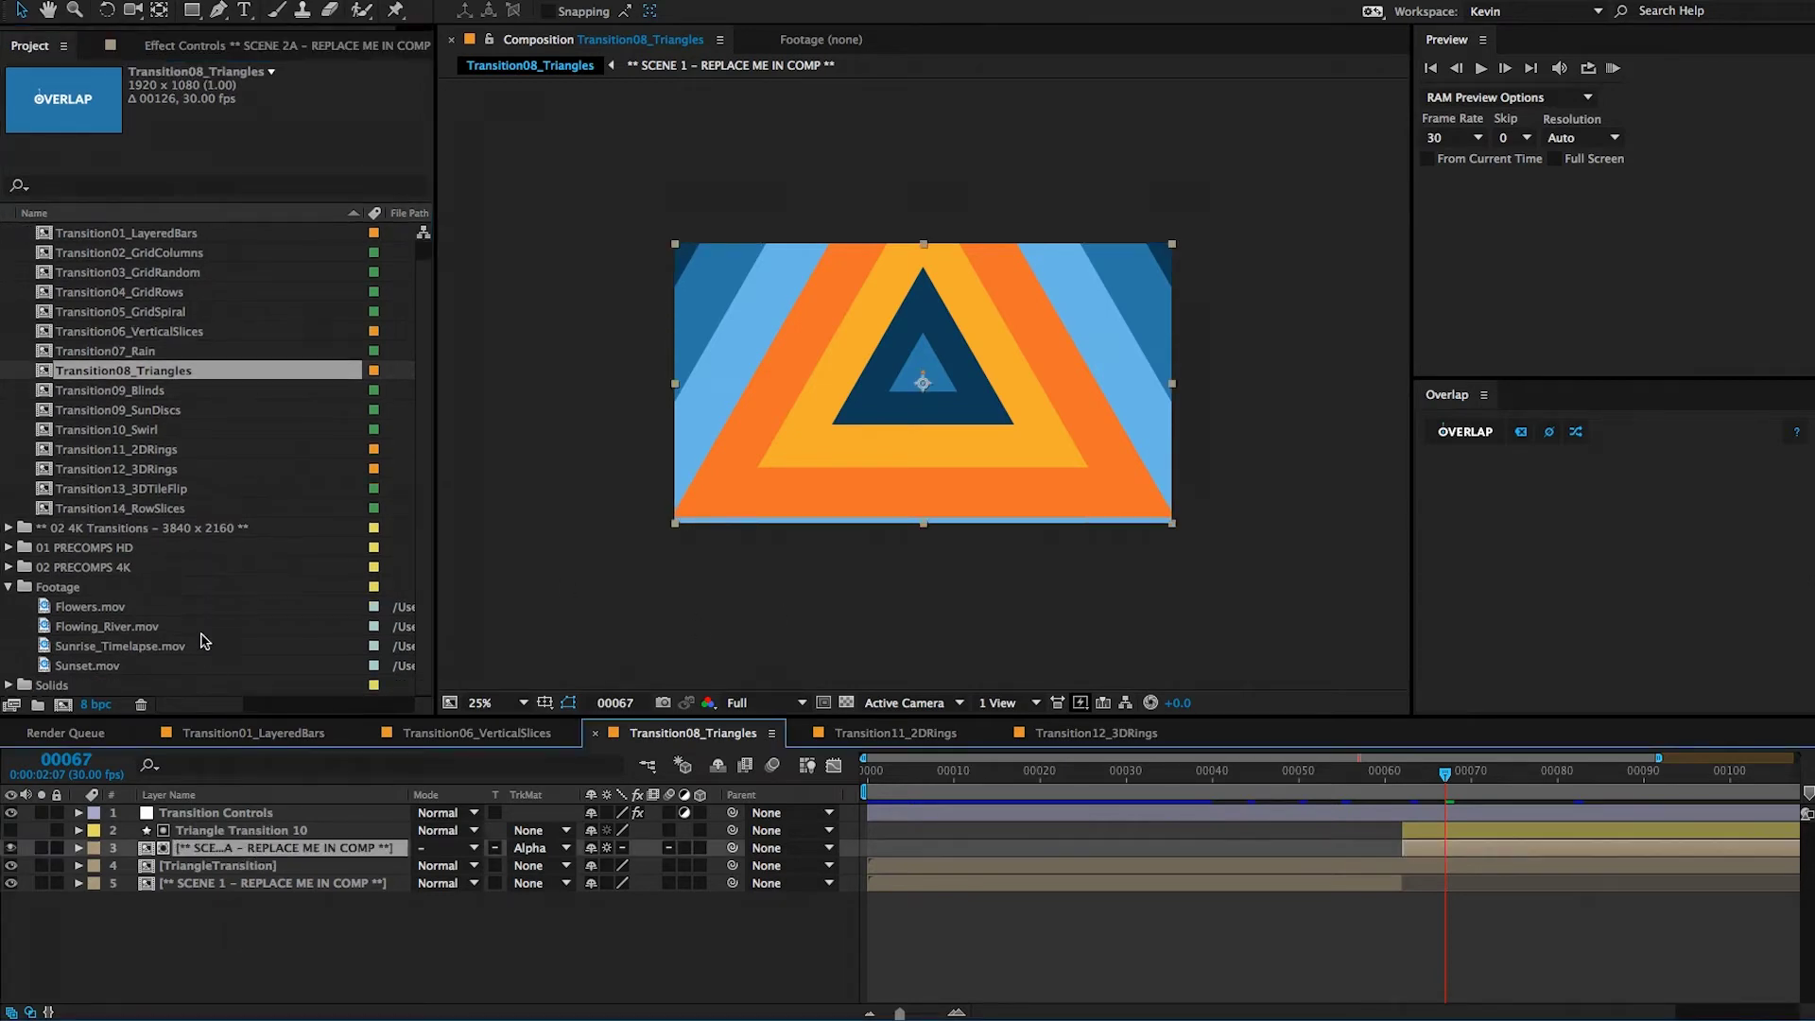
drag(405, 794, 512, 794)
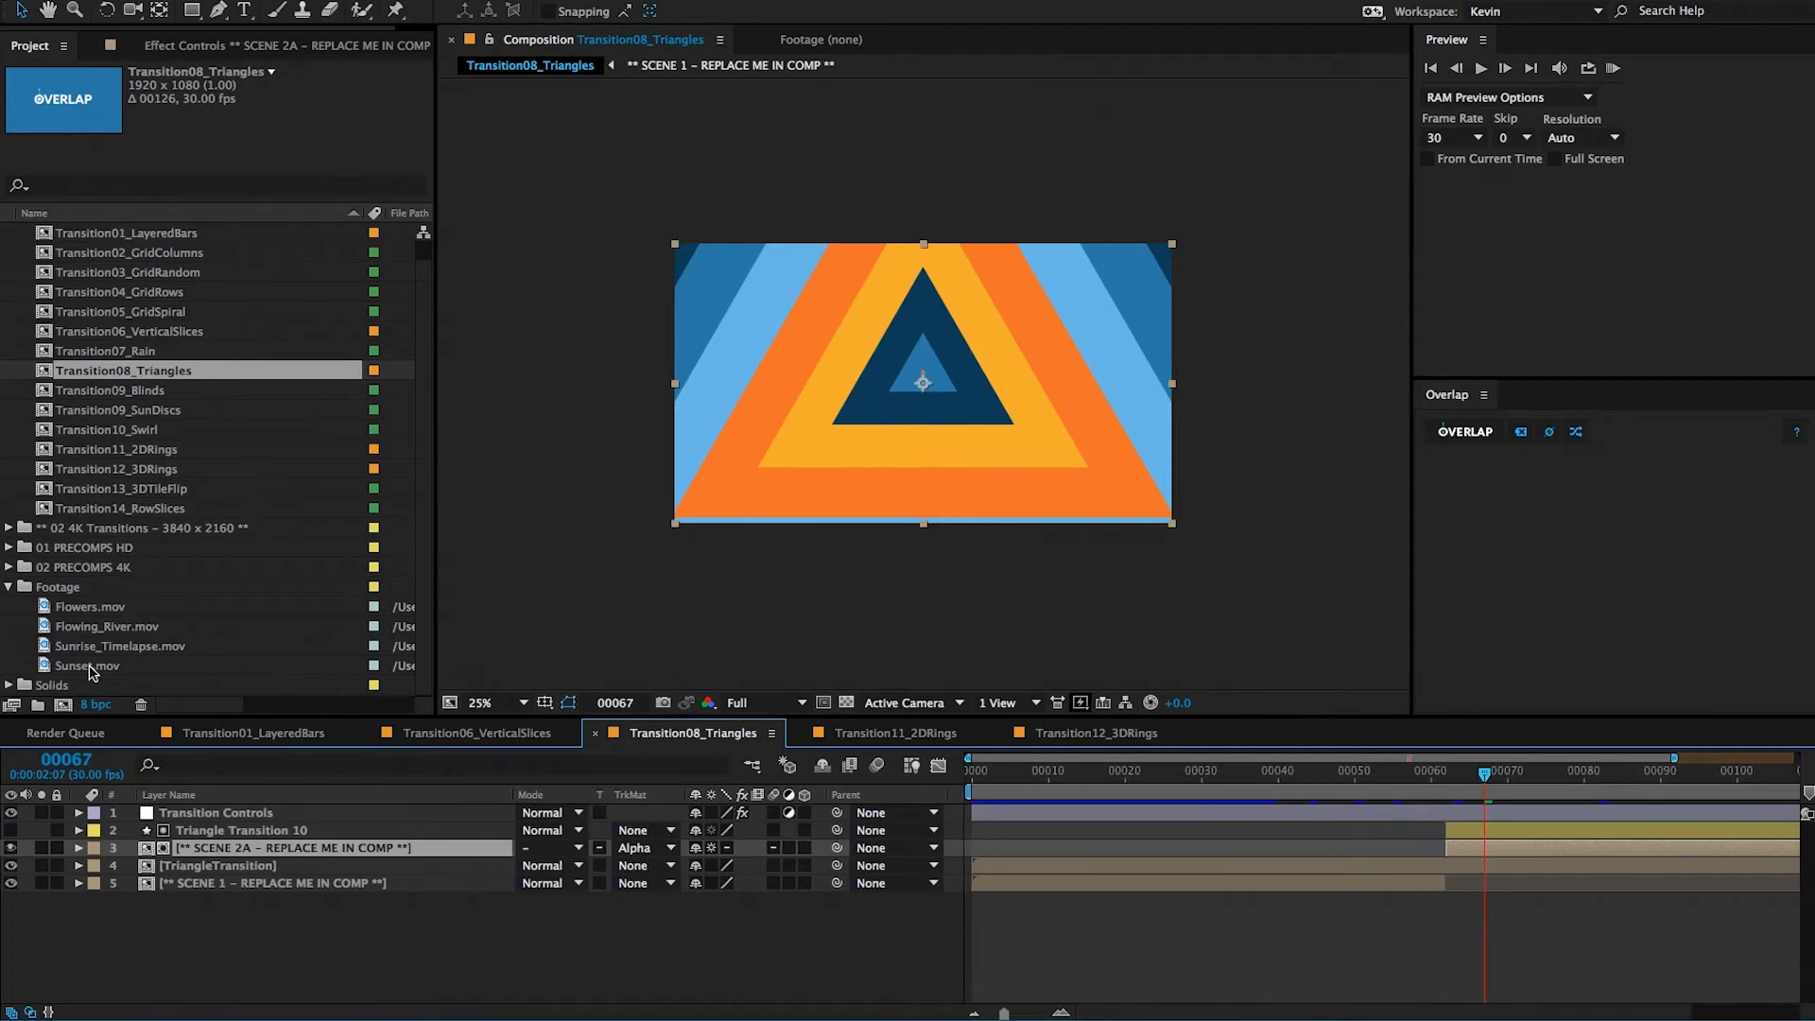
click(90, 667)
drag(90, 667, 206, 849)
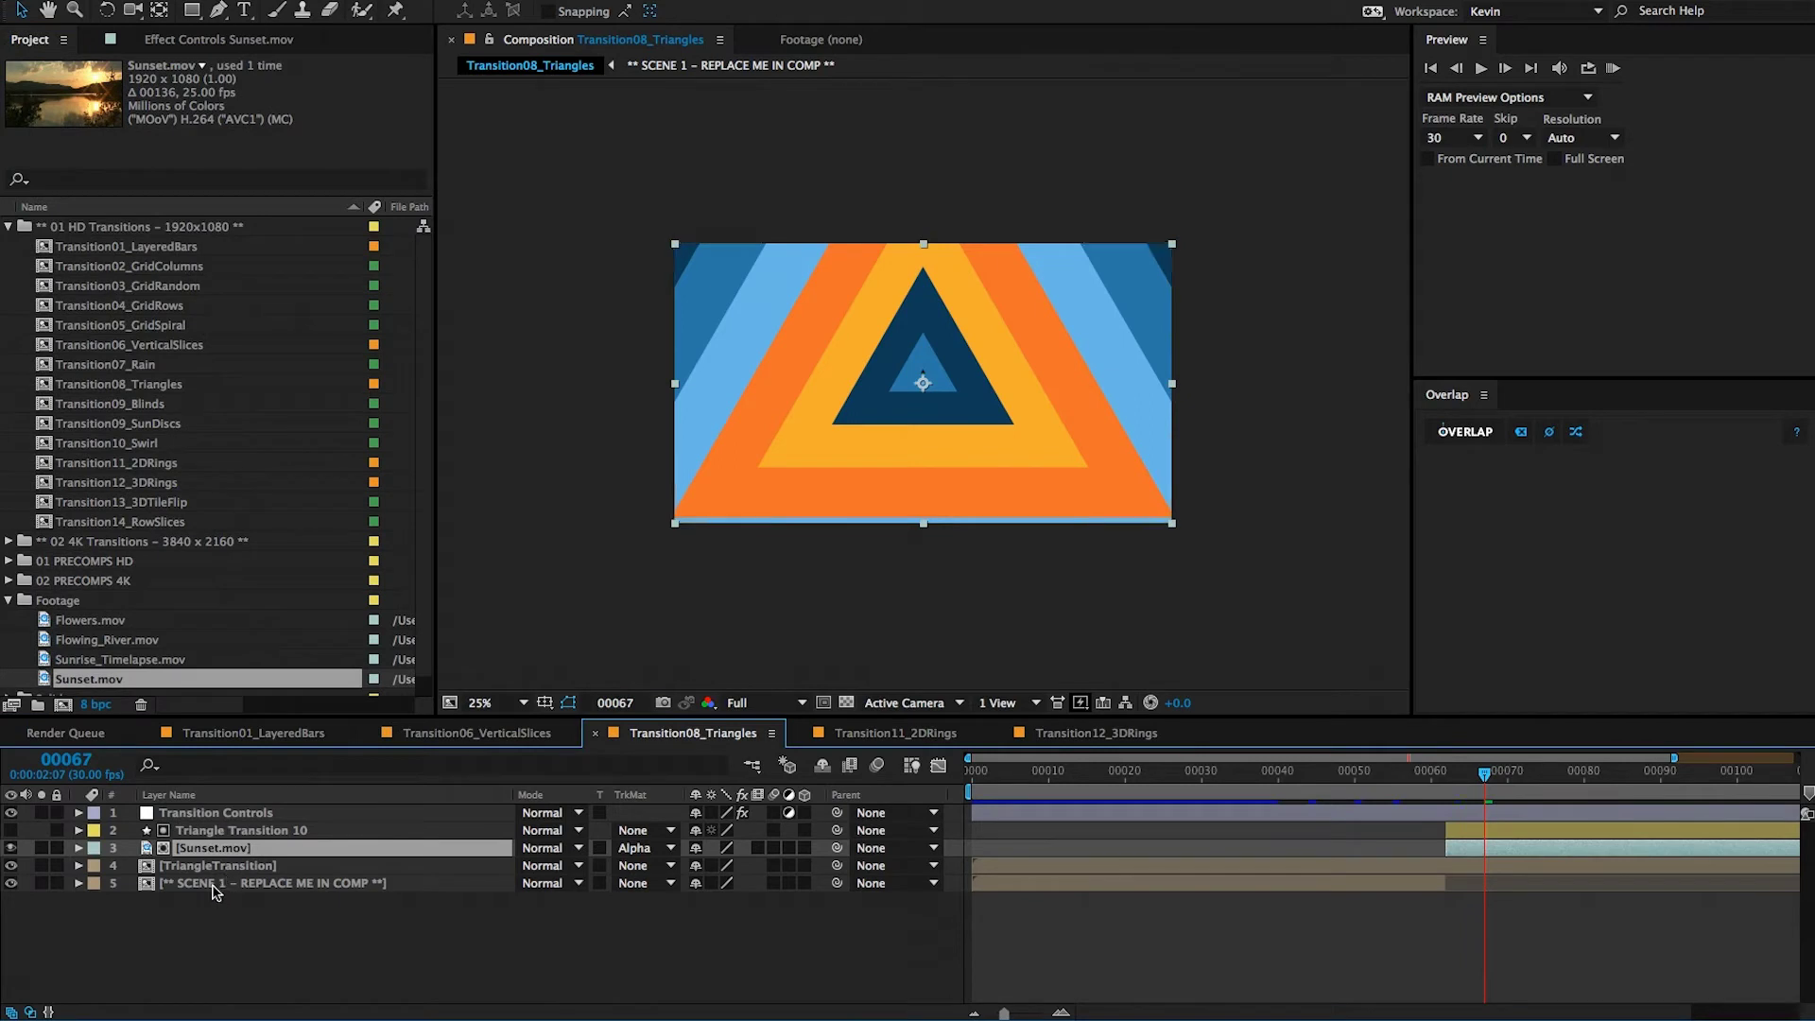
Replace the SCENE 1 placeholder layer with Flowing_River.mov and scrub the triangles transition to frame 76
click(221, 884)
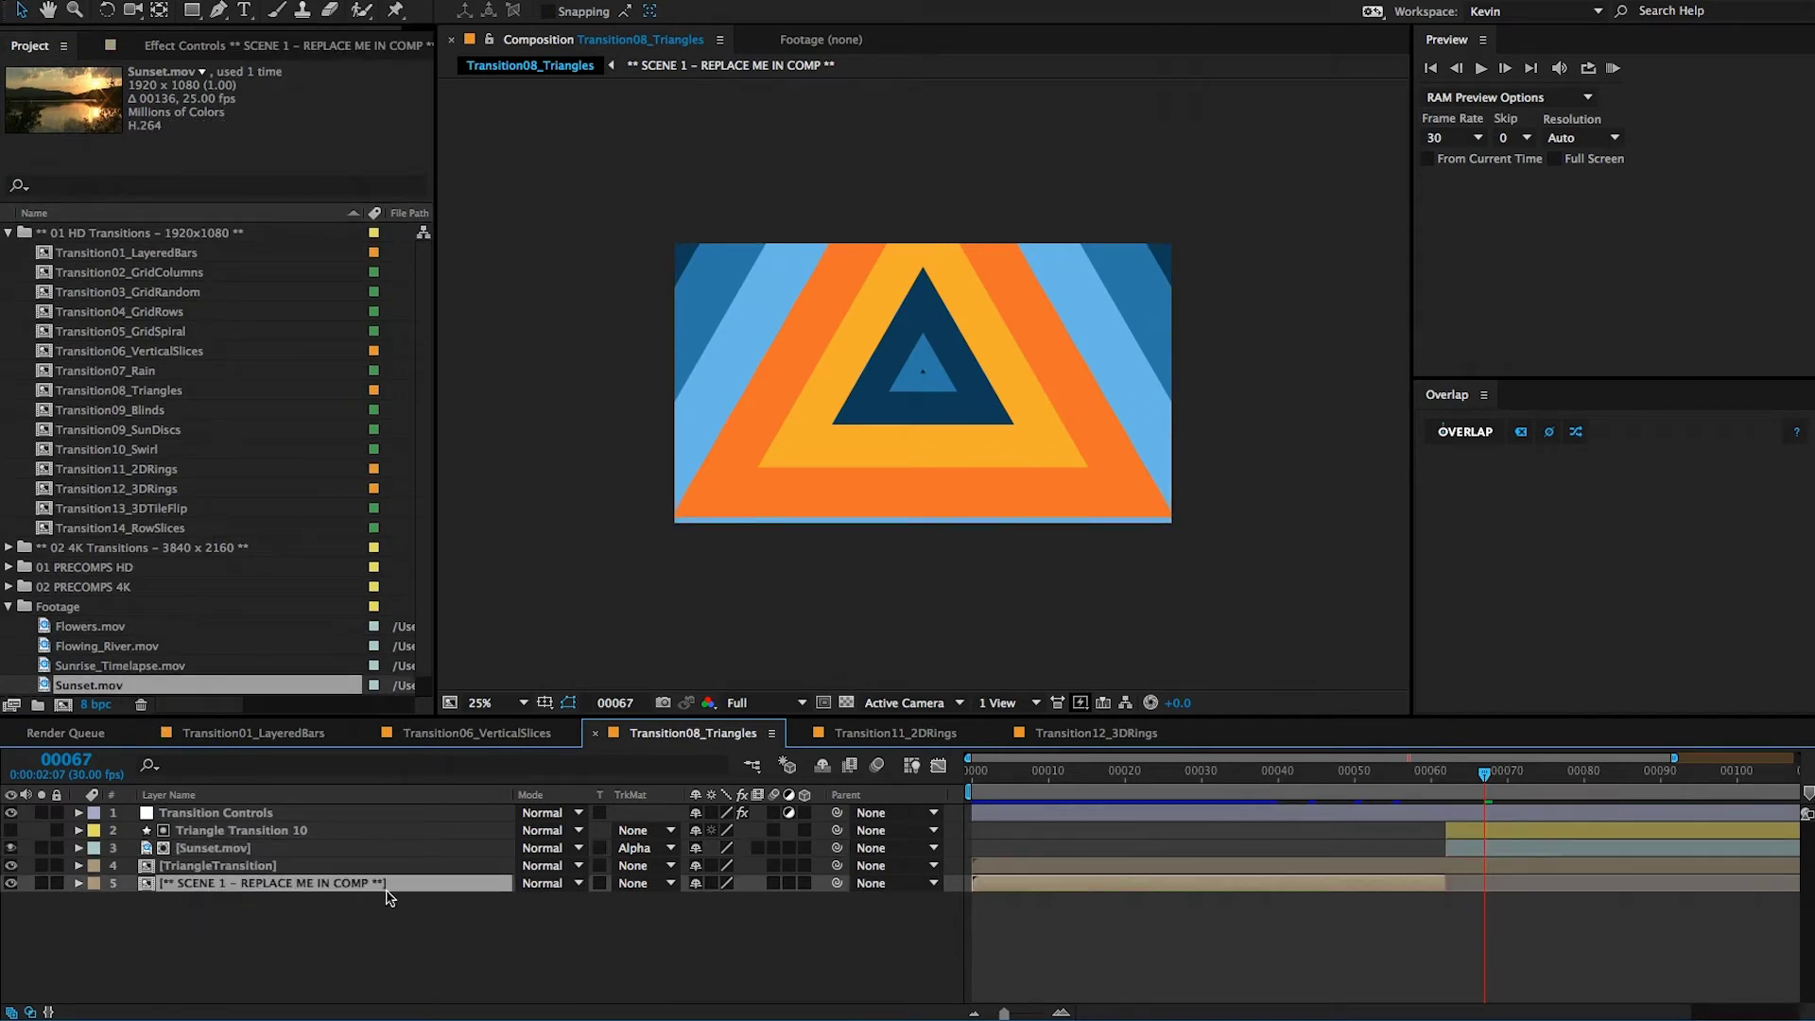
click(85, 646)
drag(85, 646, 196, 885)
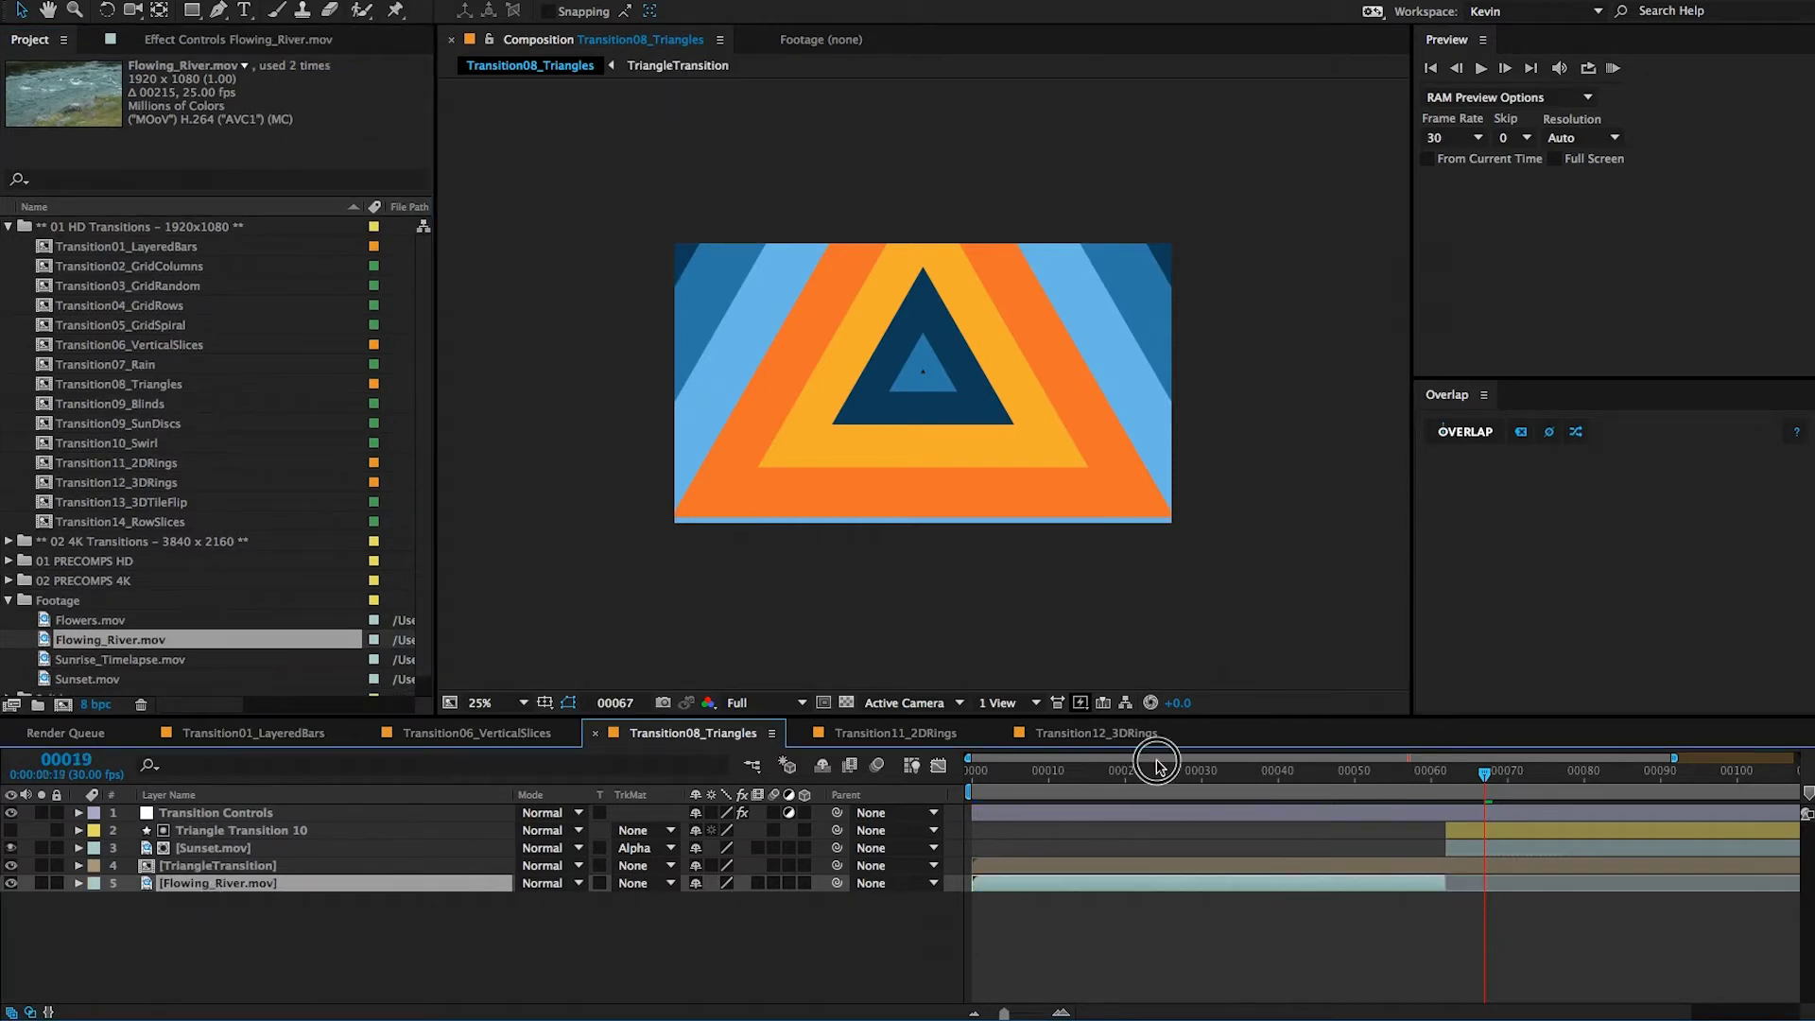
drag(1269, 766, 1553, 770)
Try a Position Factor Y value of 562 and a Scale Factor X value of 2.0 on the Transition Controls layer
click(257, 815)
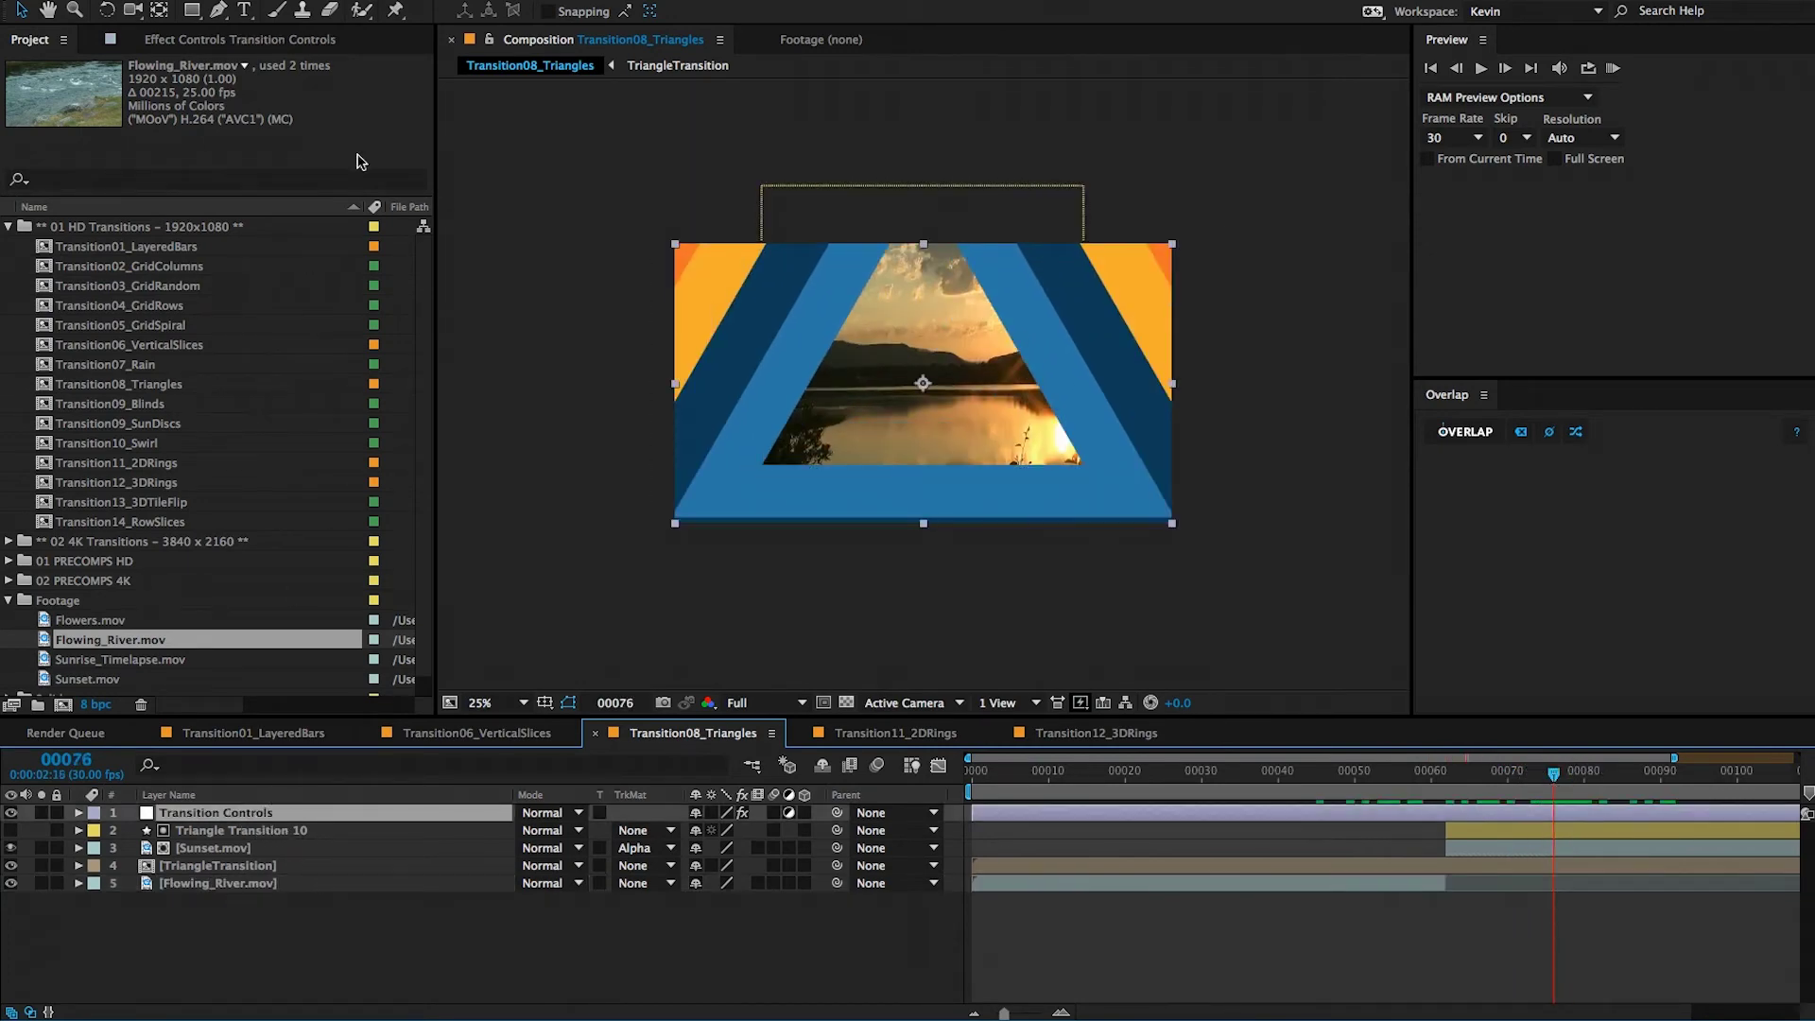
click(308, 43)
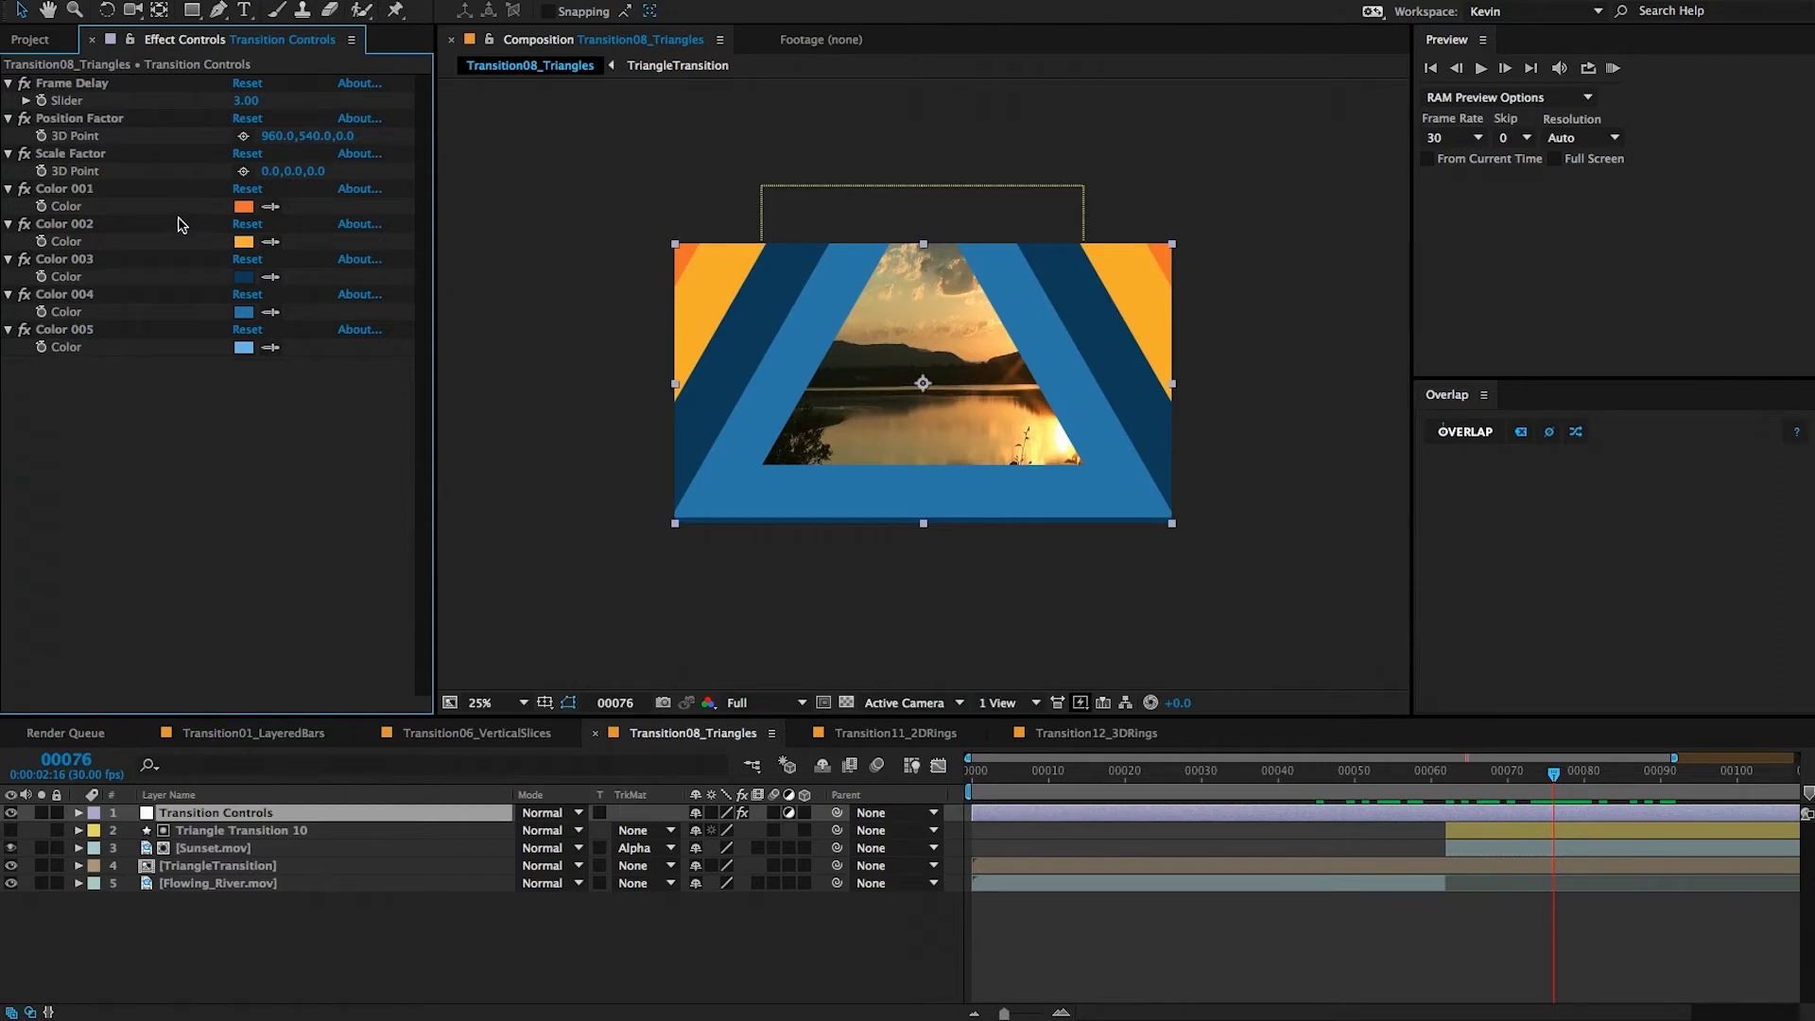
click(111, 119)
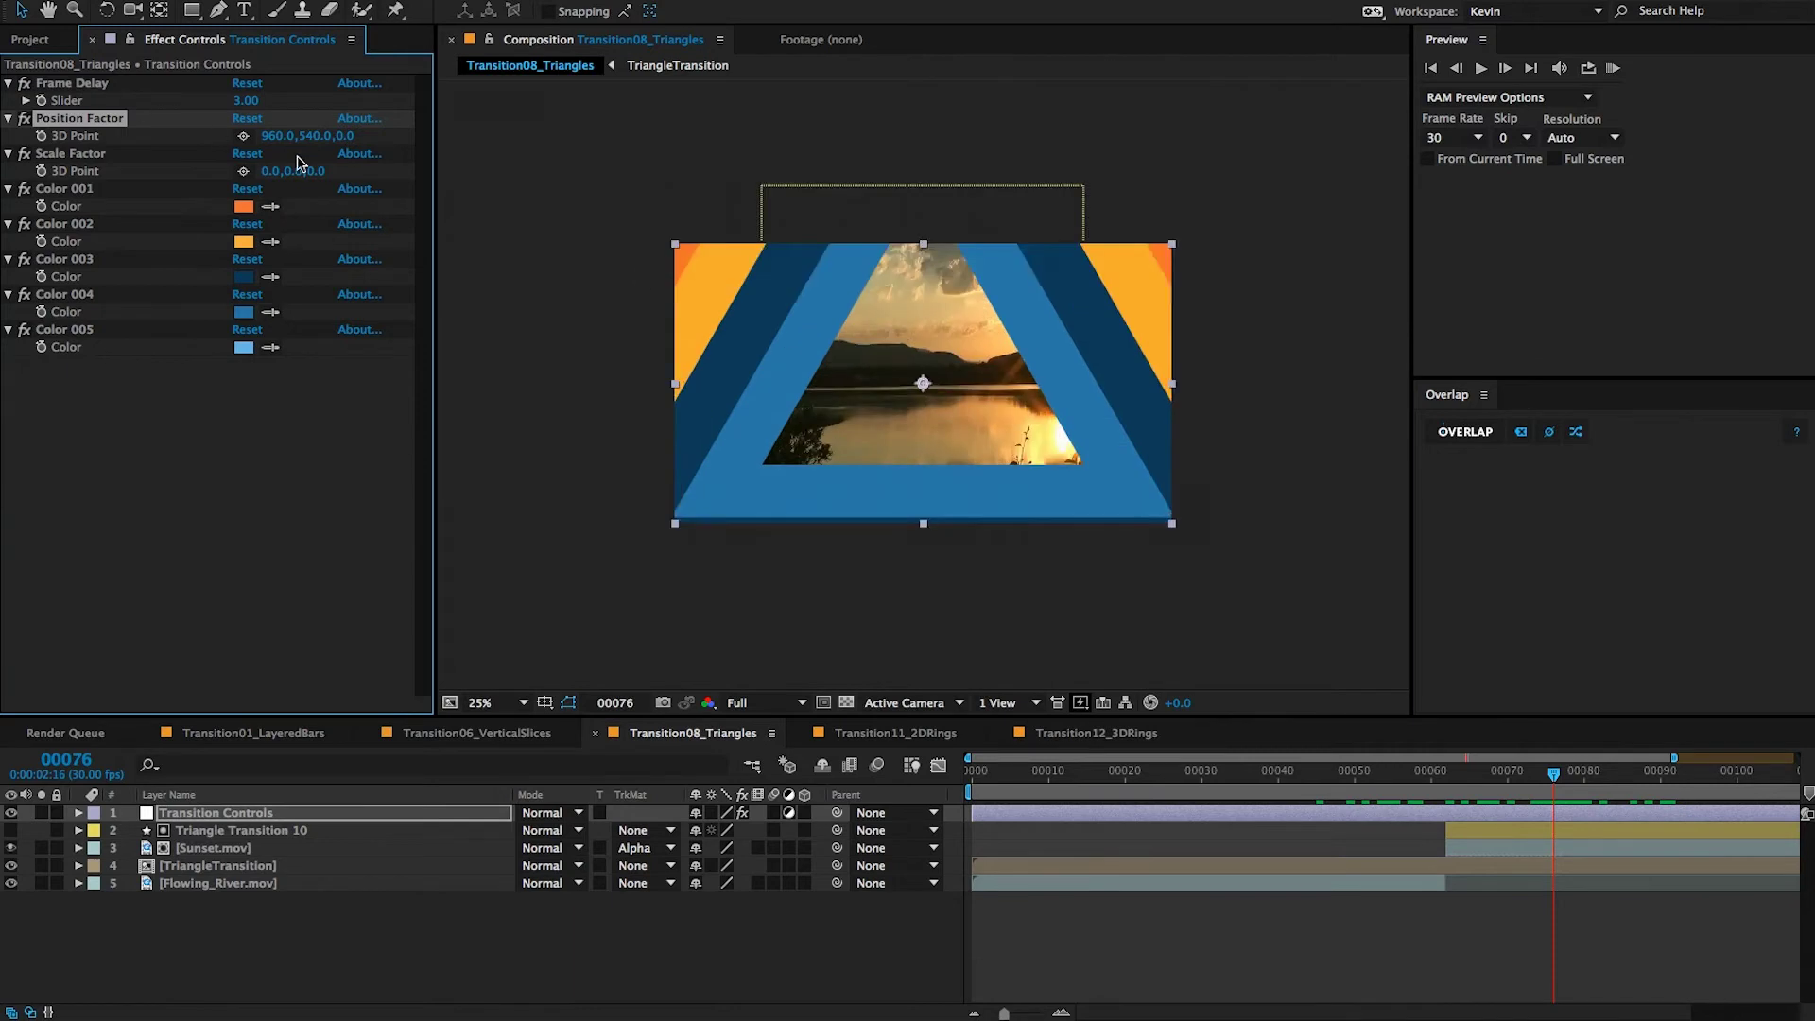
mouse_move(312, 139)
mouse_down()
mouse_move(450, 121)
mouse_move(185, 149)
mouse_move(486, 113)
mouse_move(288, 140)
mouse_move(324, 148)
mouse_up()
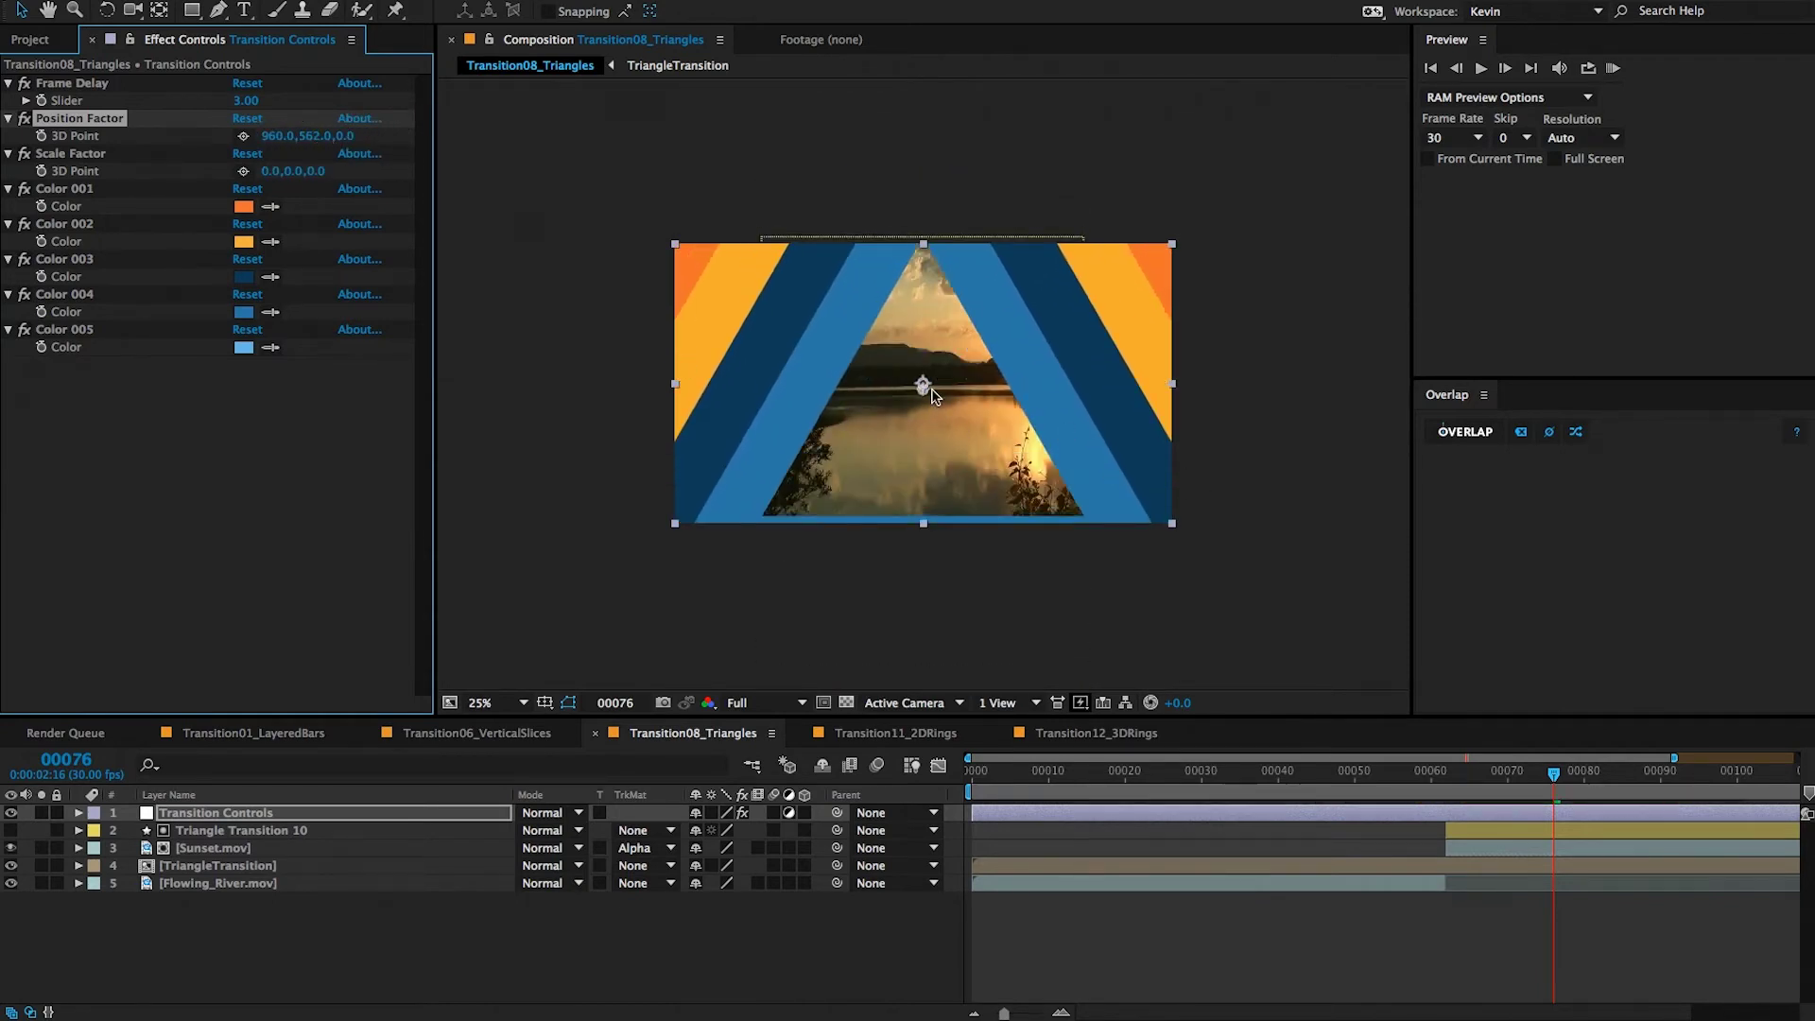
drag(1057, 398, 1057, 396)
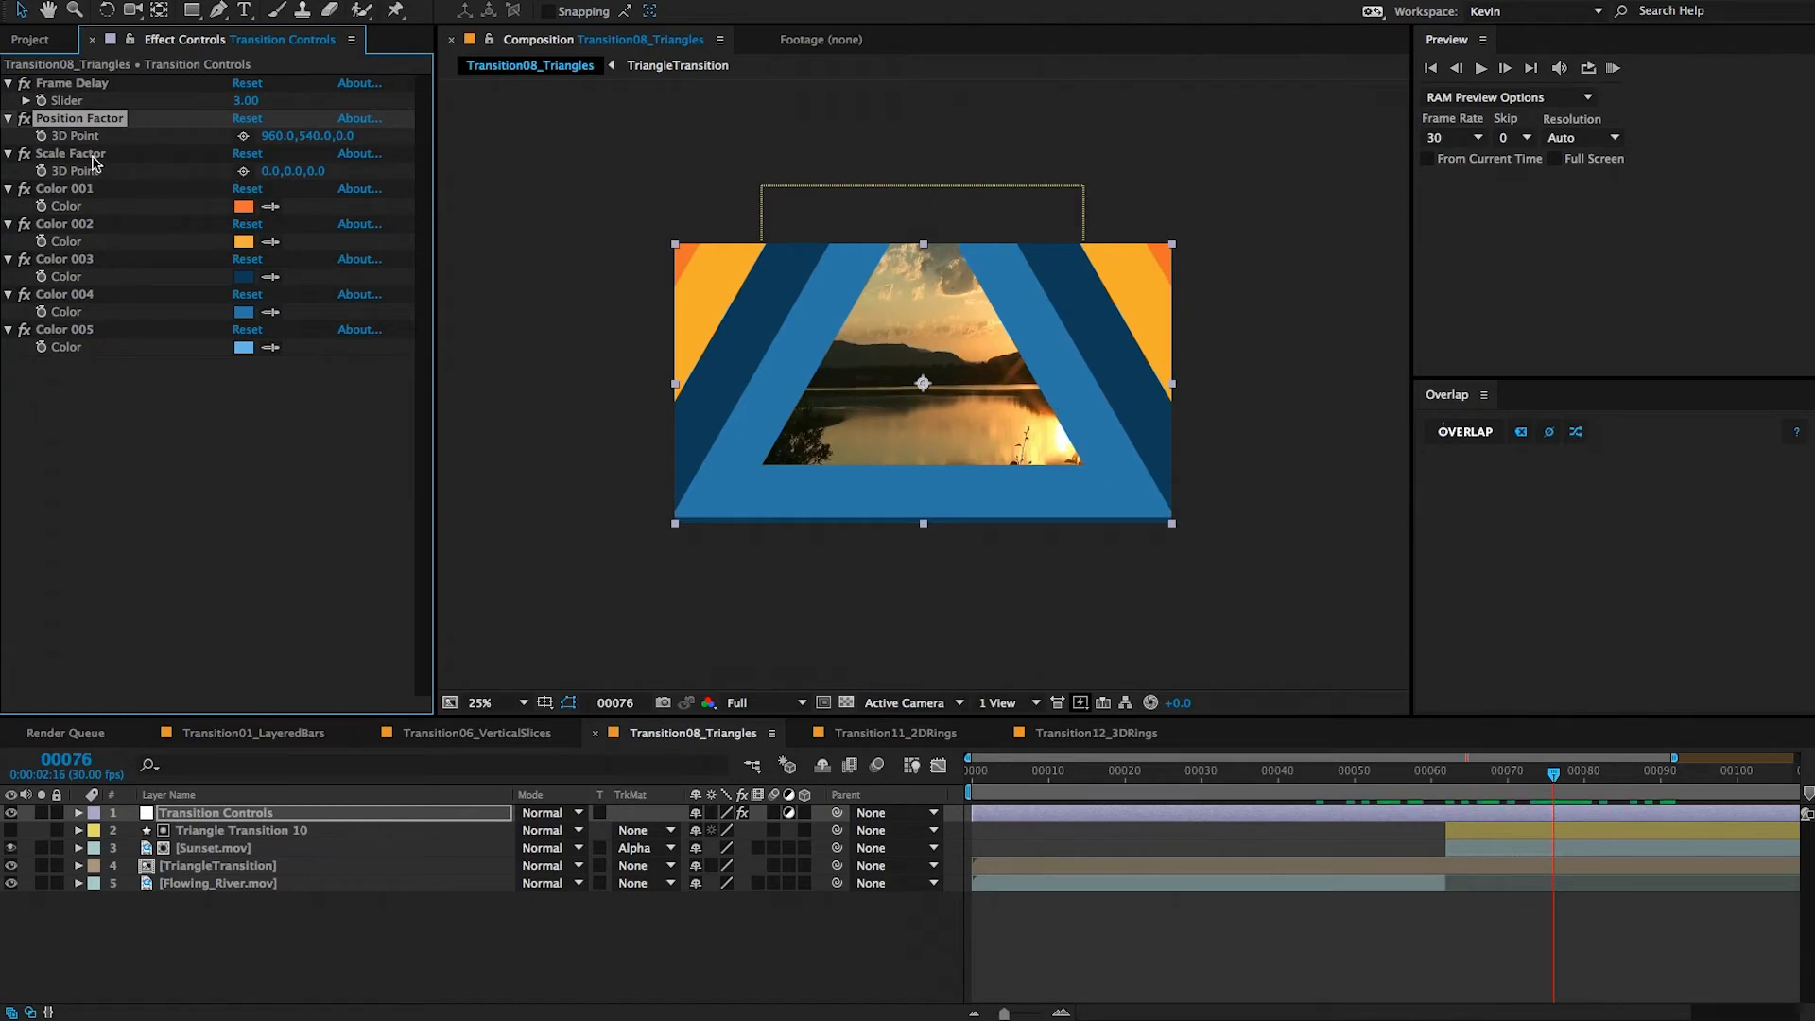
mouse_move(281, 174)
mouse_down()
mouse_move(303, 168)
mouse_move(255, 172)
mouse_up()
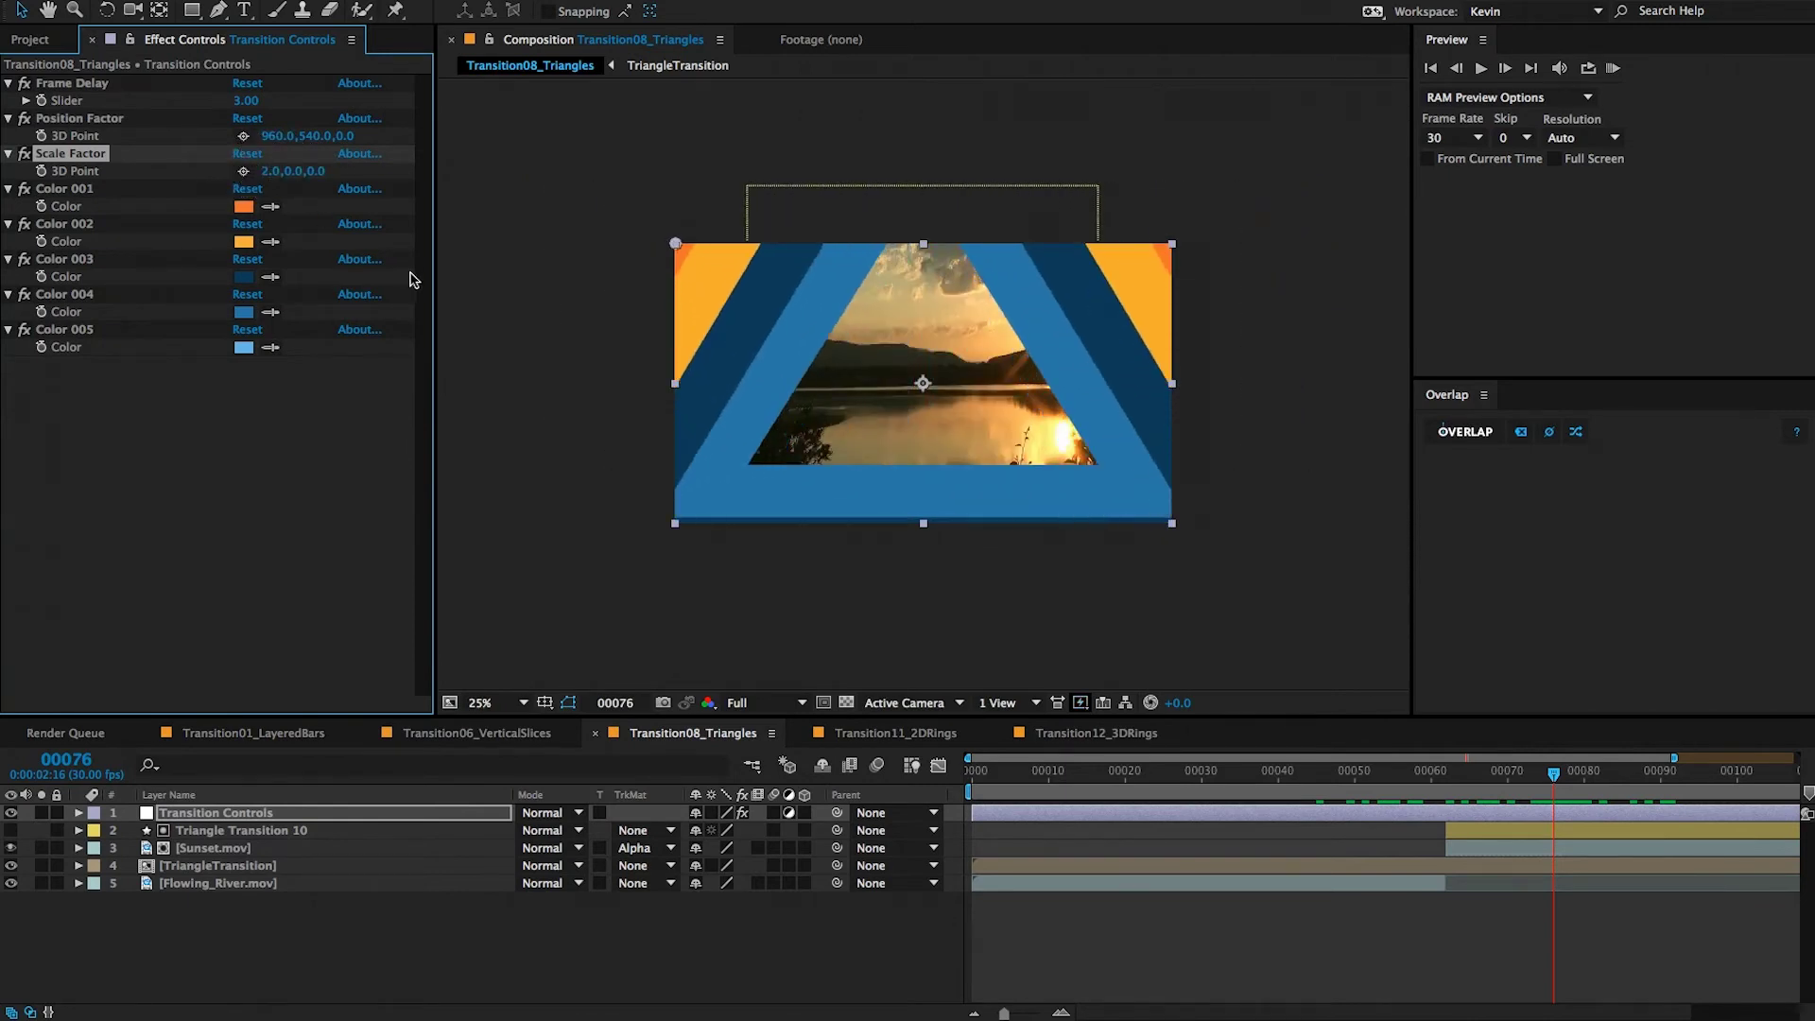
Select the Color 001 effect and scrub the triangles transition to frame 58 to examine the color order
click(81, 118)
click(92, 194)
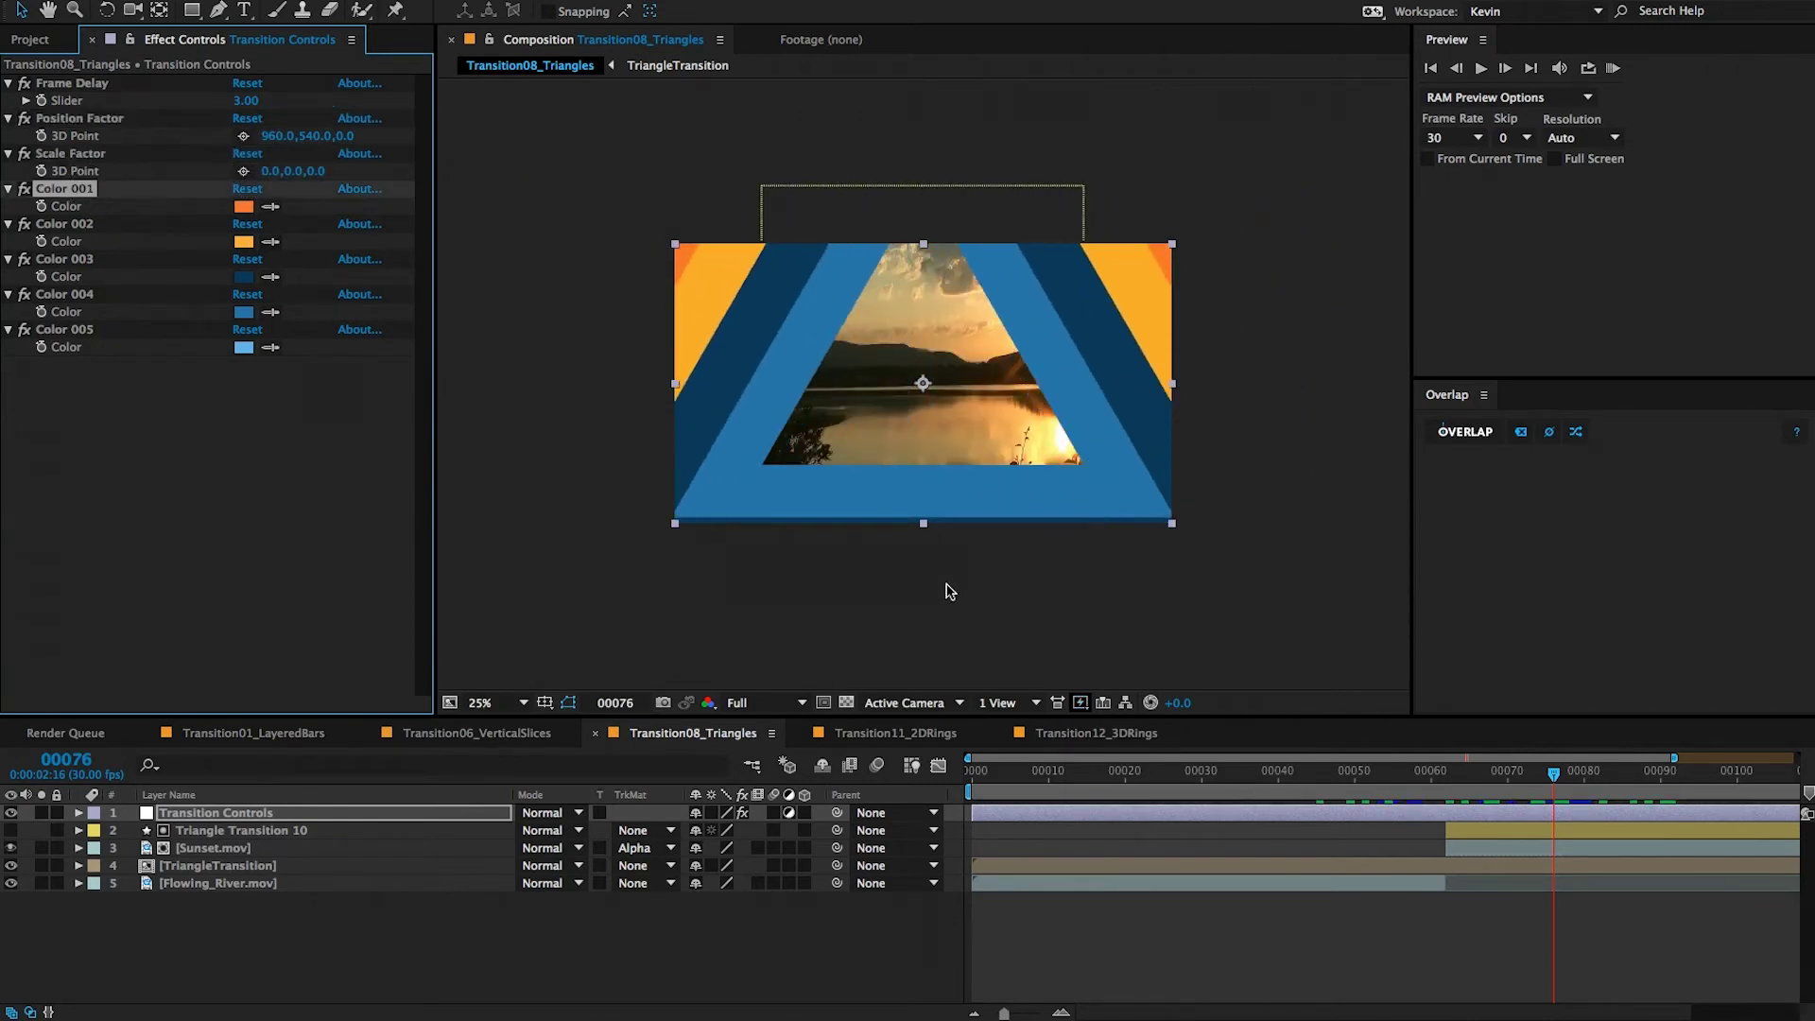
drag(1149, 783, 1416, 773)
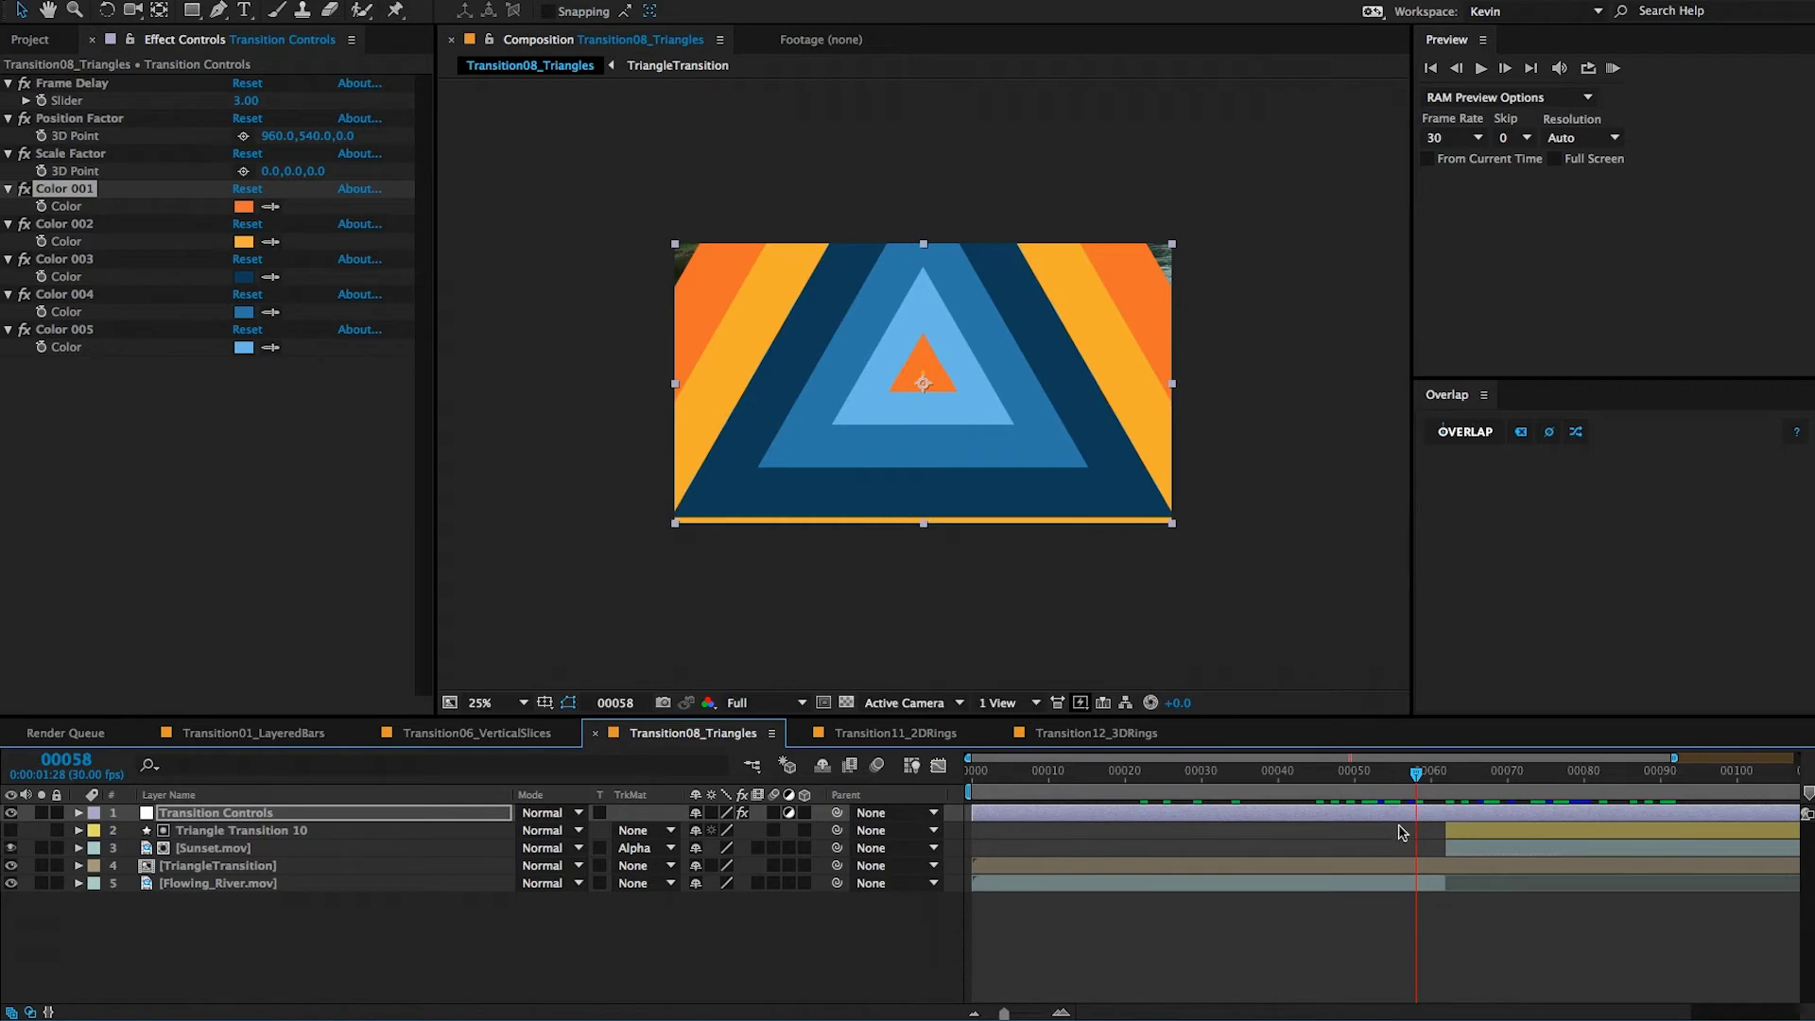
Switch to the Transition06_VerticalSlices composition and scrub through its slice animation, stopping at frame 28
click(504, 737)
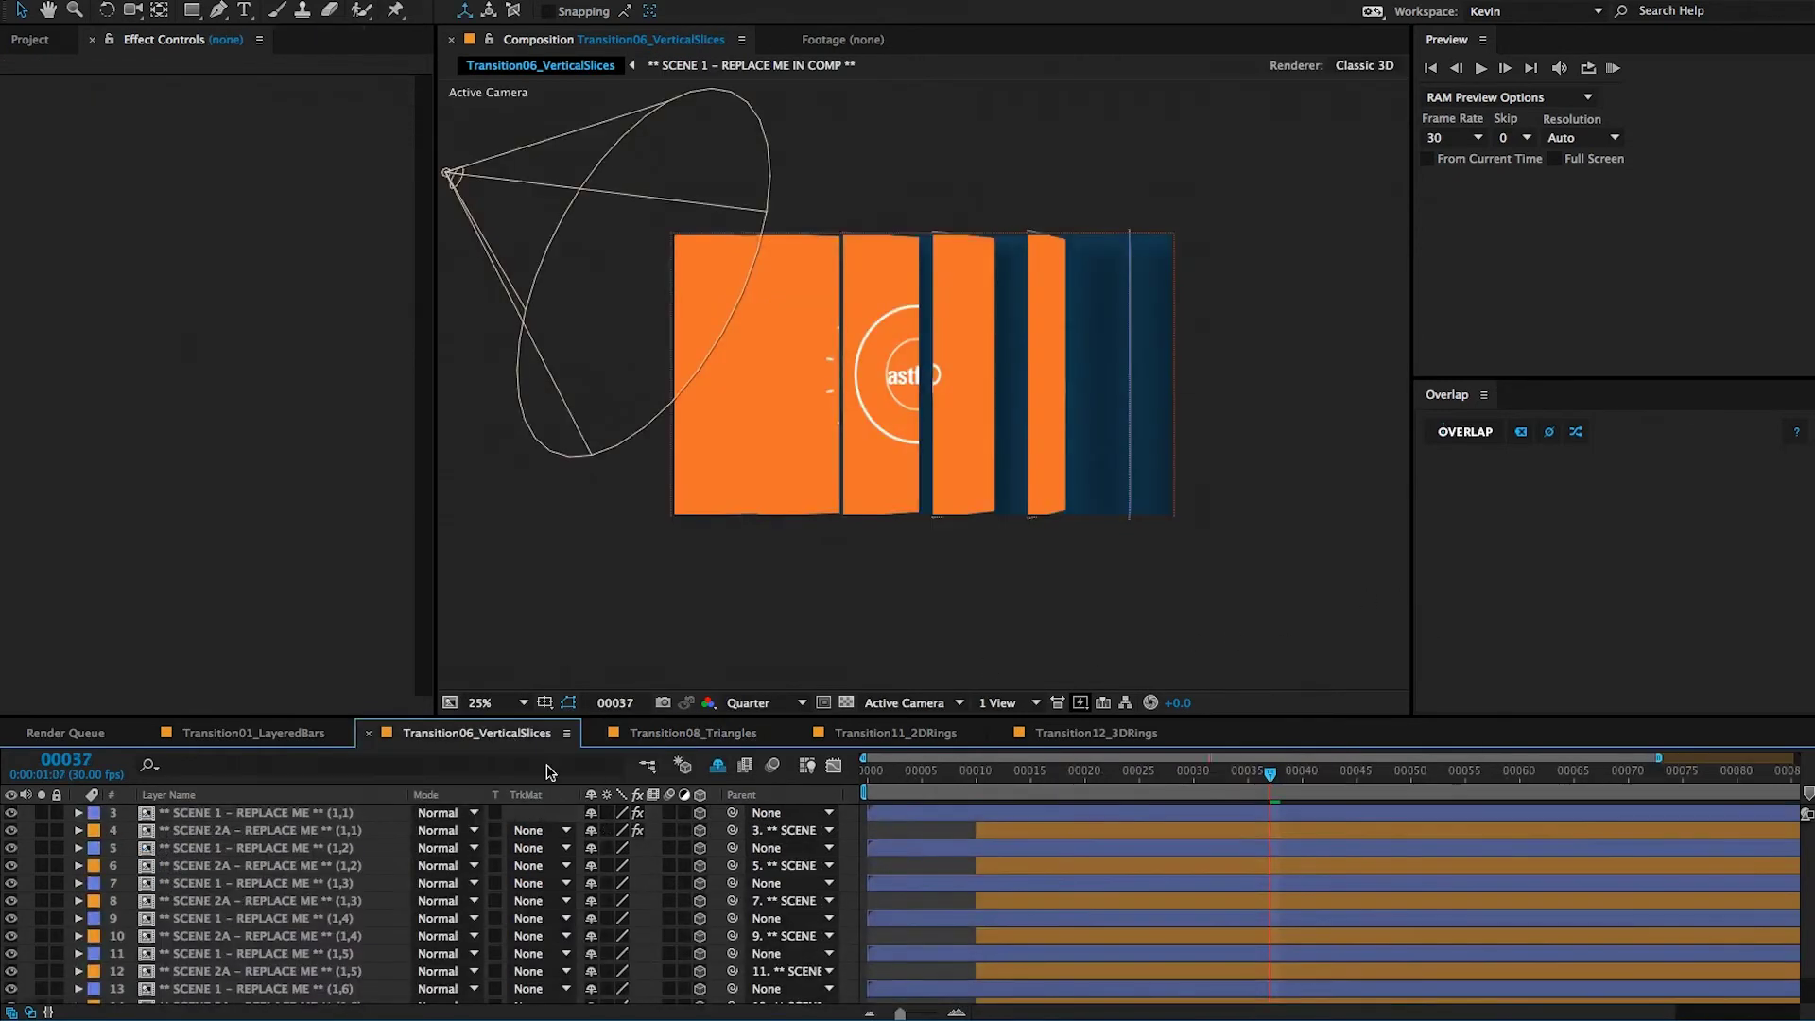
drag(905, 770, 1378, 763)
click(933, 777)
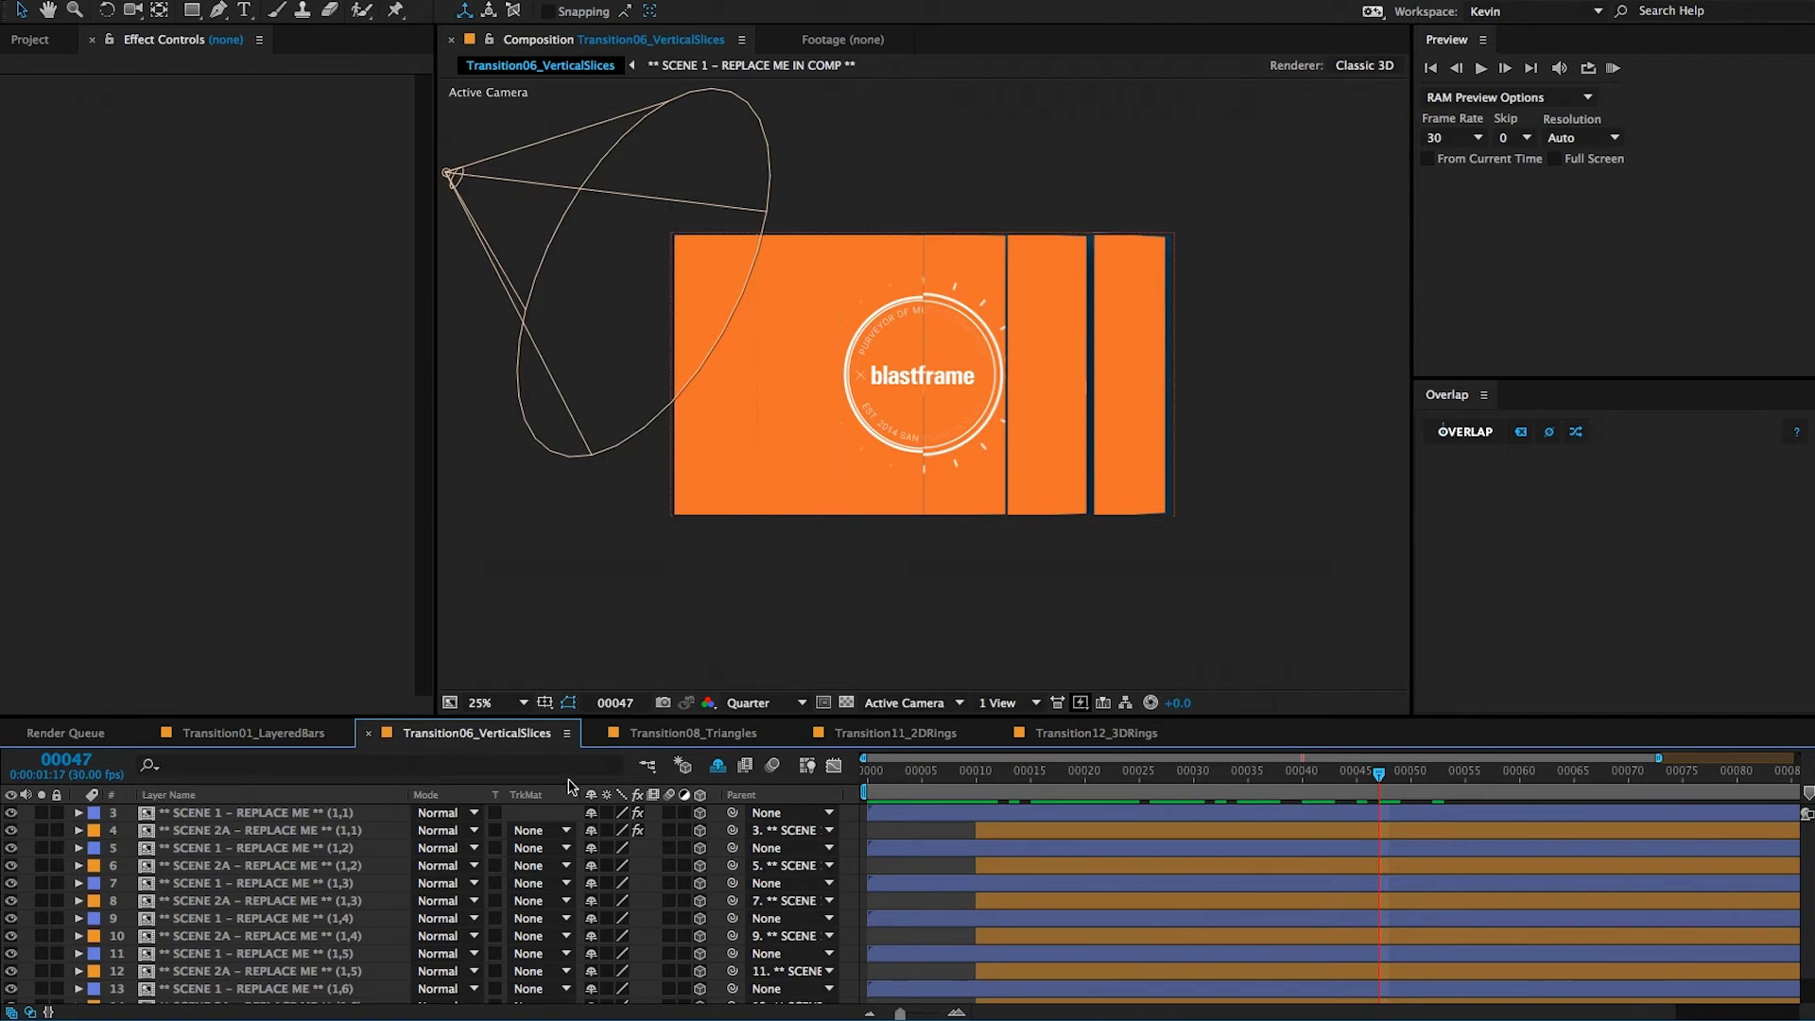
click(266, 813)
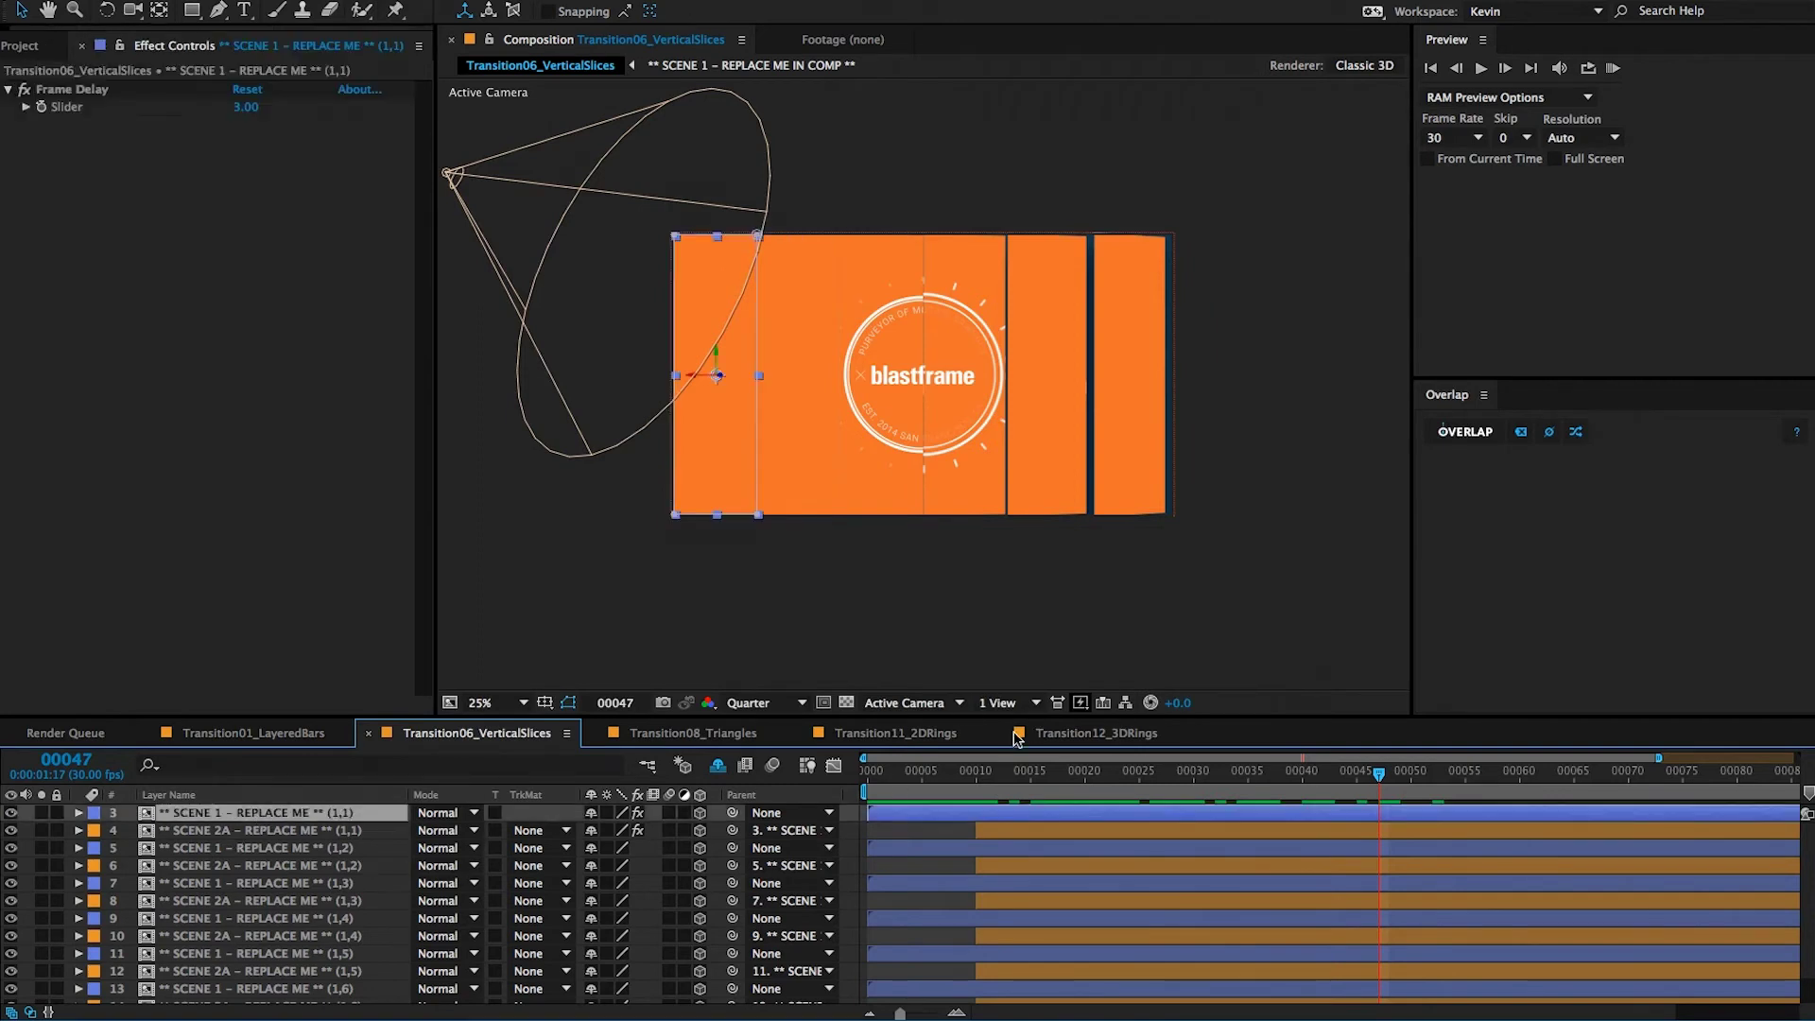
click(932, 772)
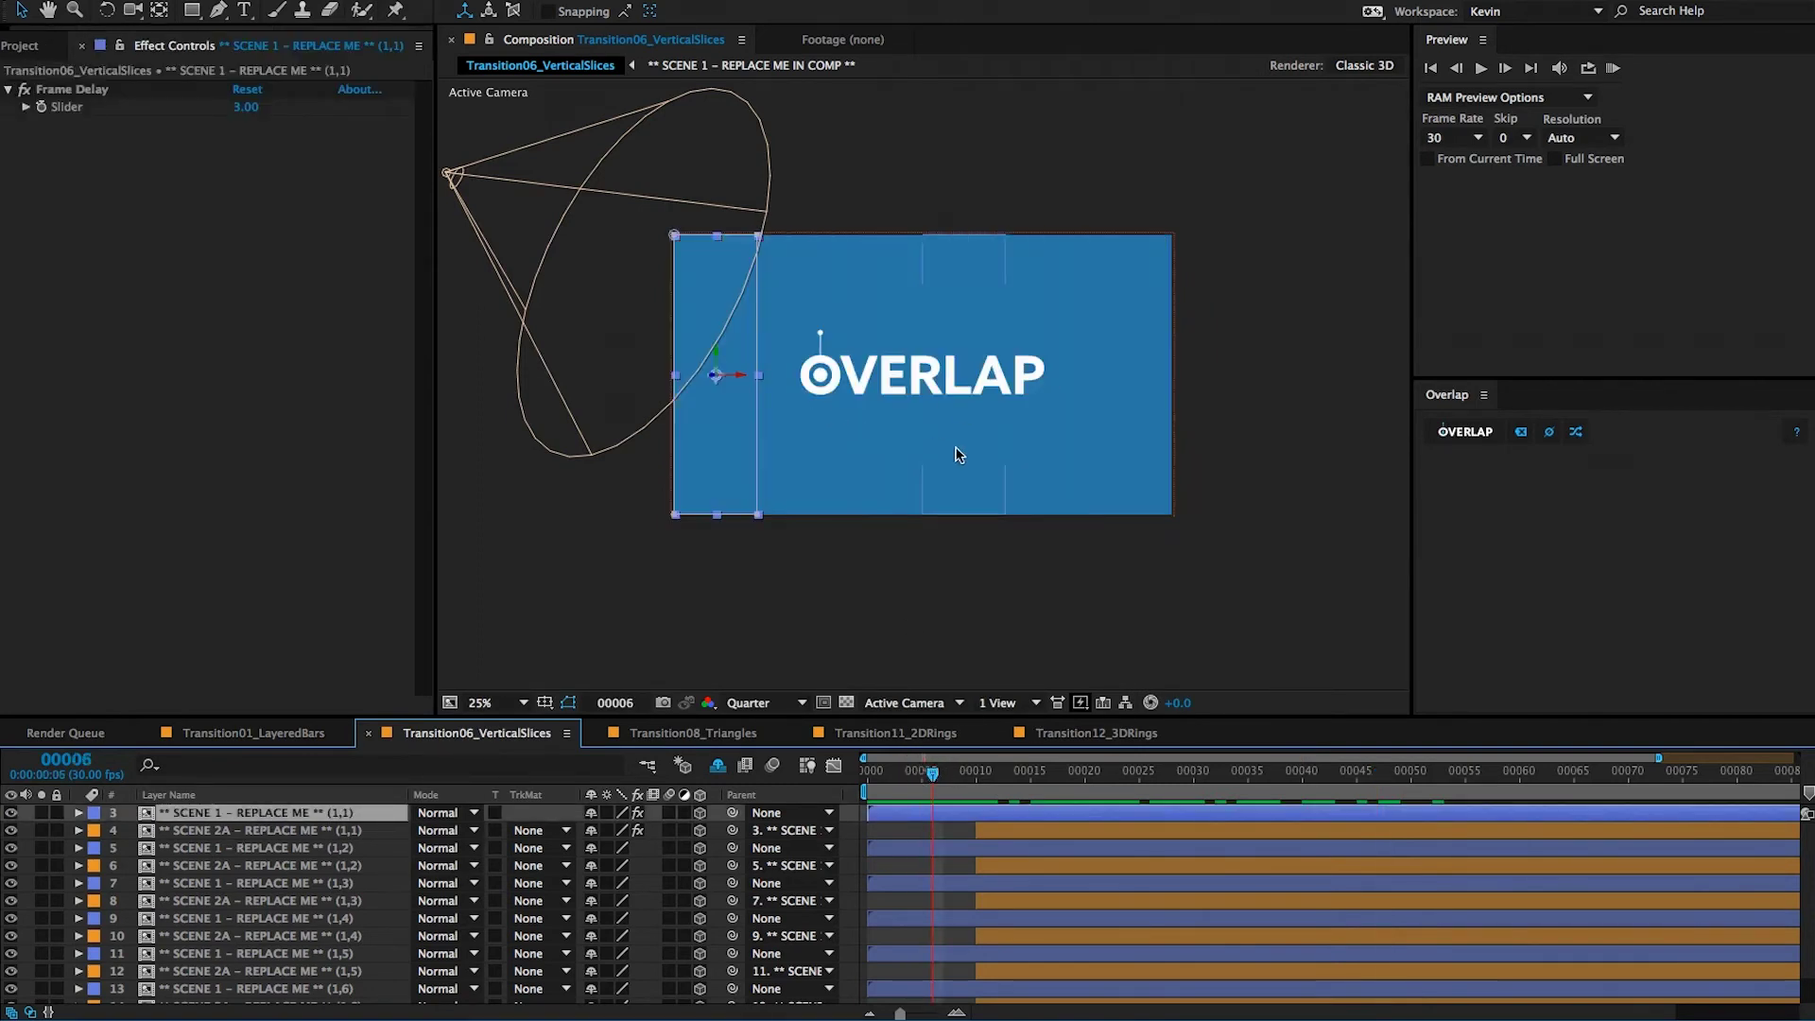
drag(966, 777, 1345, 771)
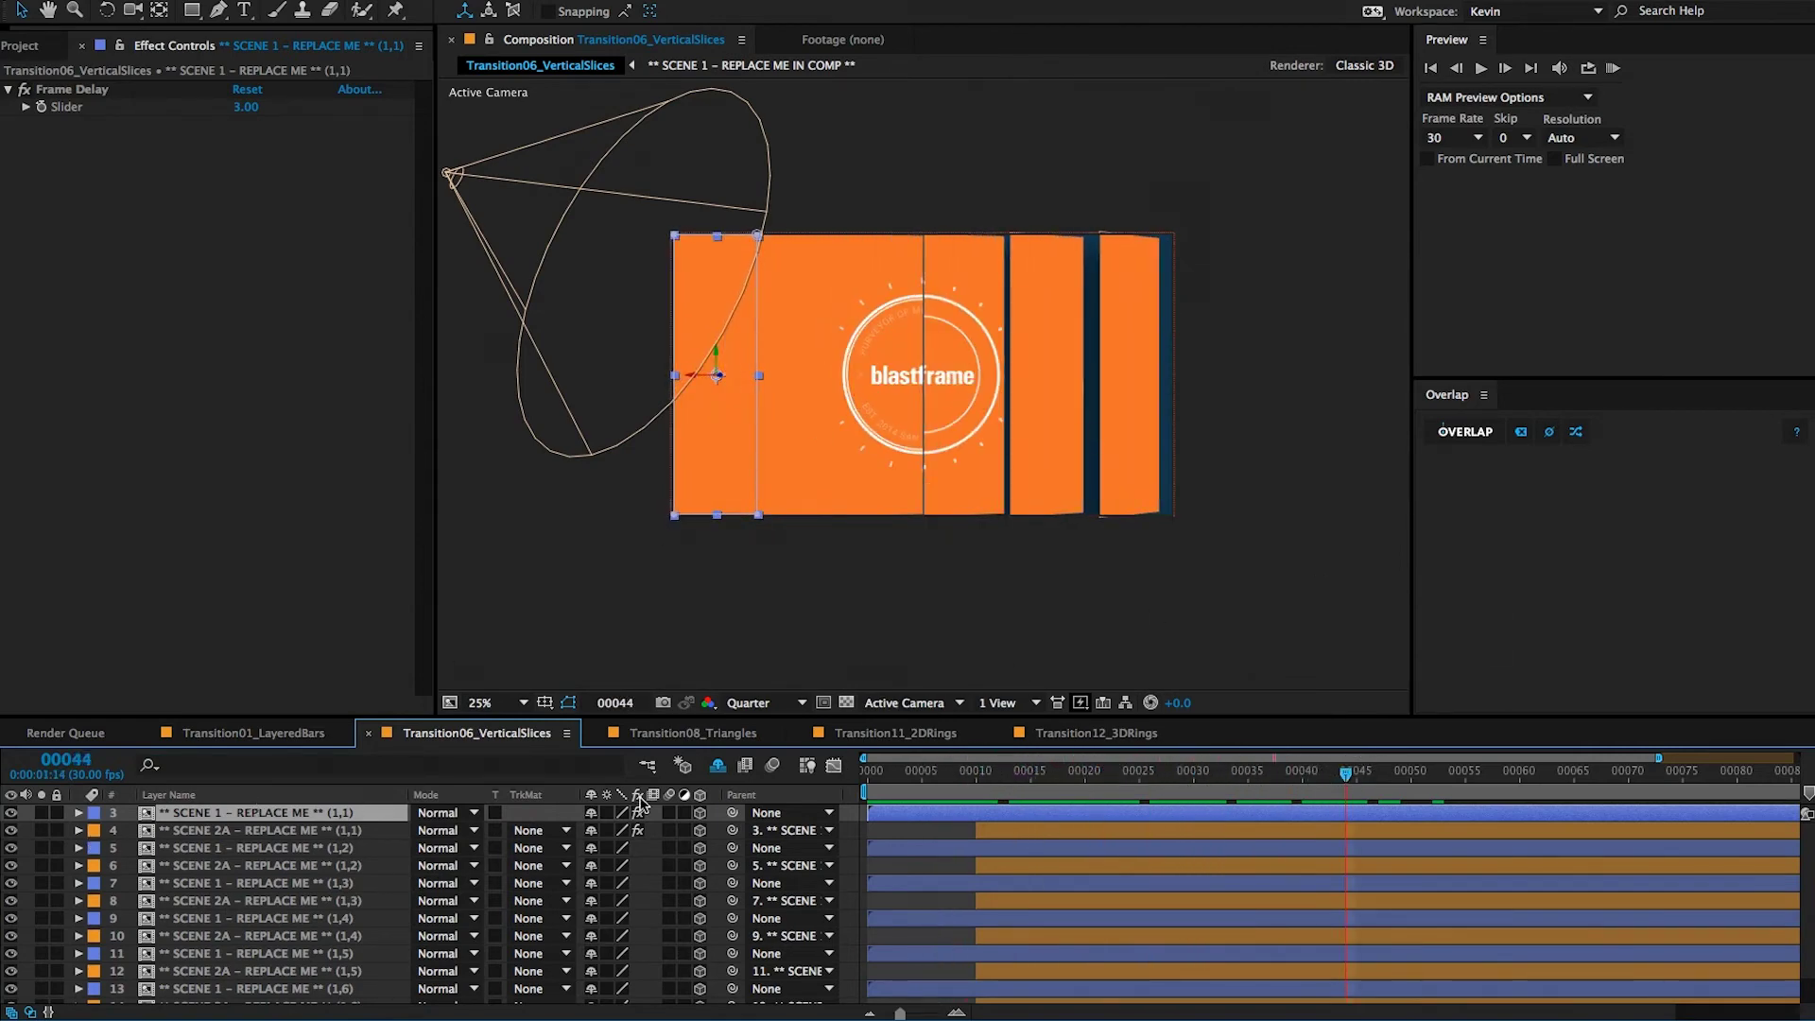
drag(976, 775, 1172, 761)
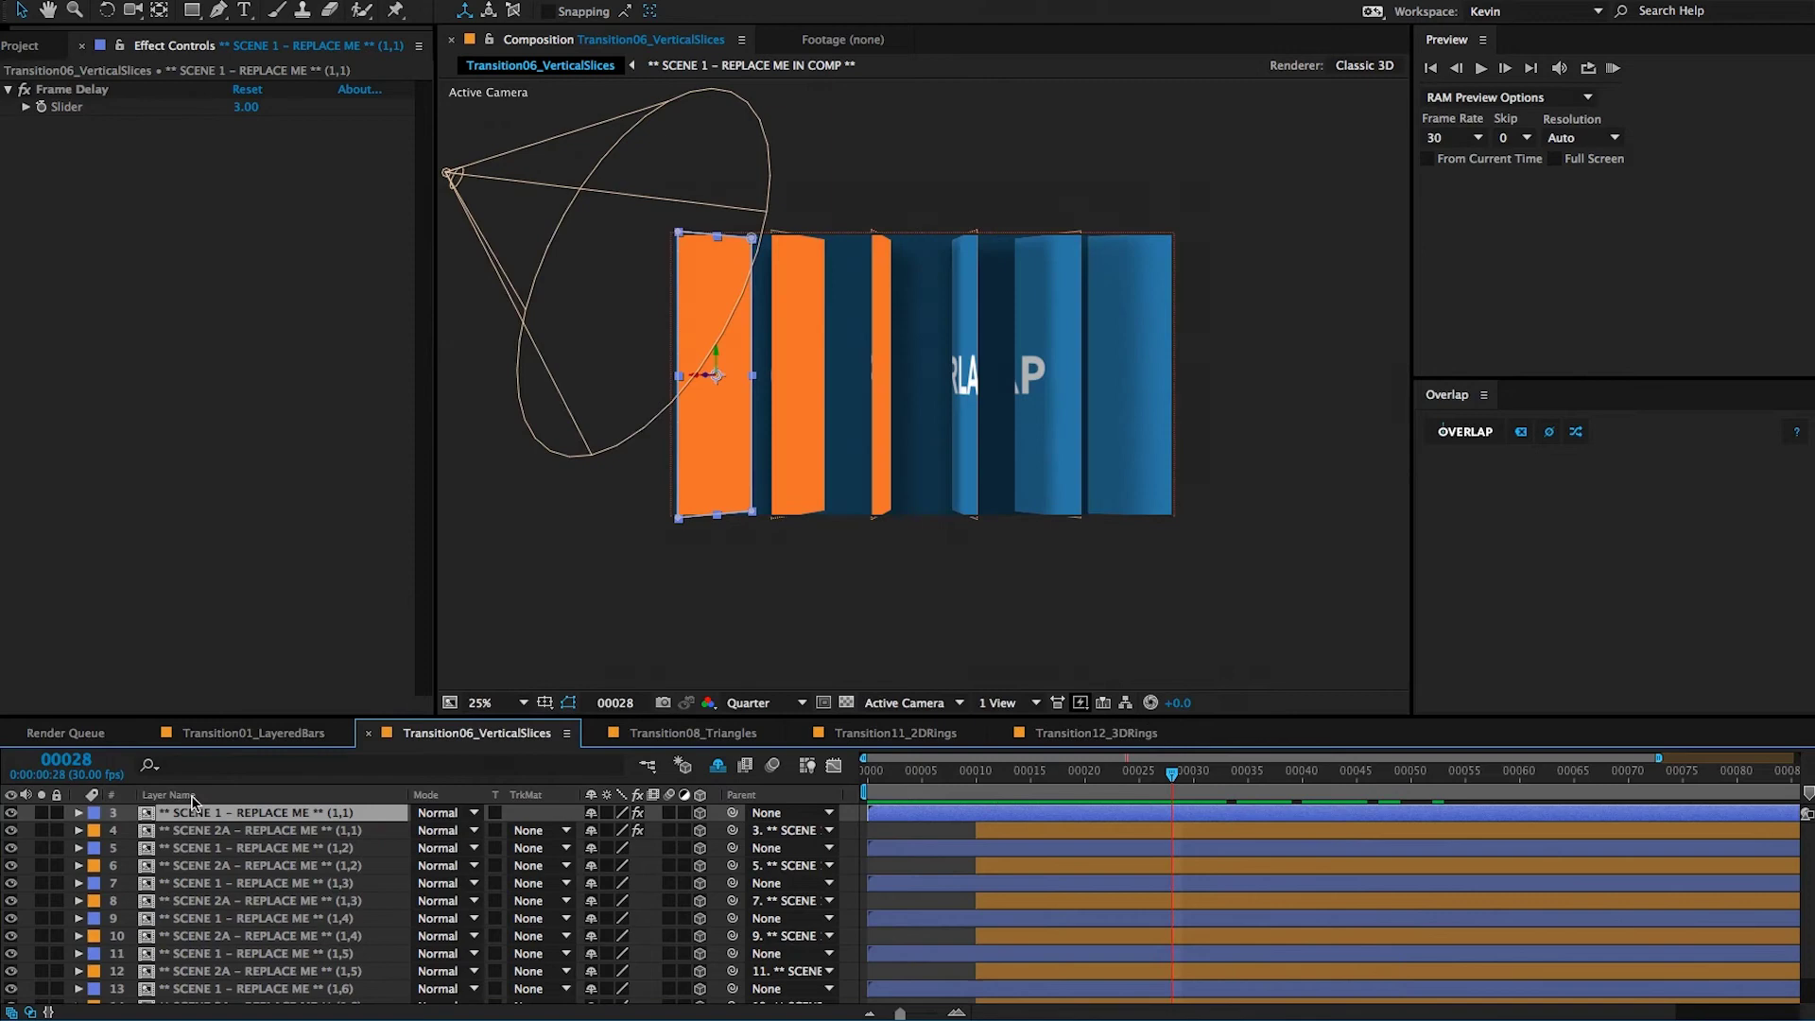
Select all blue-labelled SCENE 1 slice layers, replace them with Flowers.mov from the Footage folder and scrub the opening frames
click(94, 813)
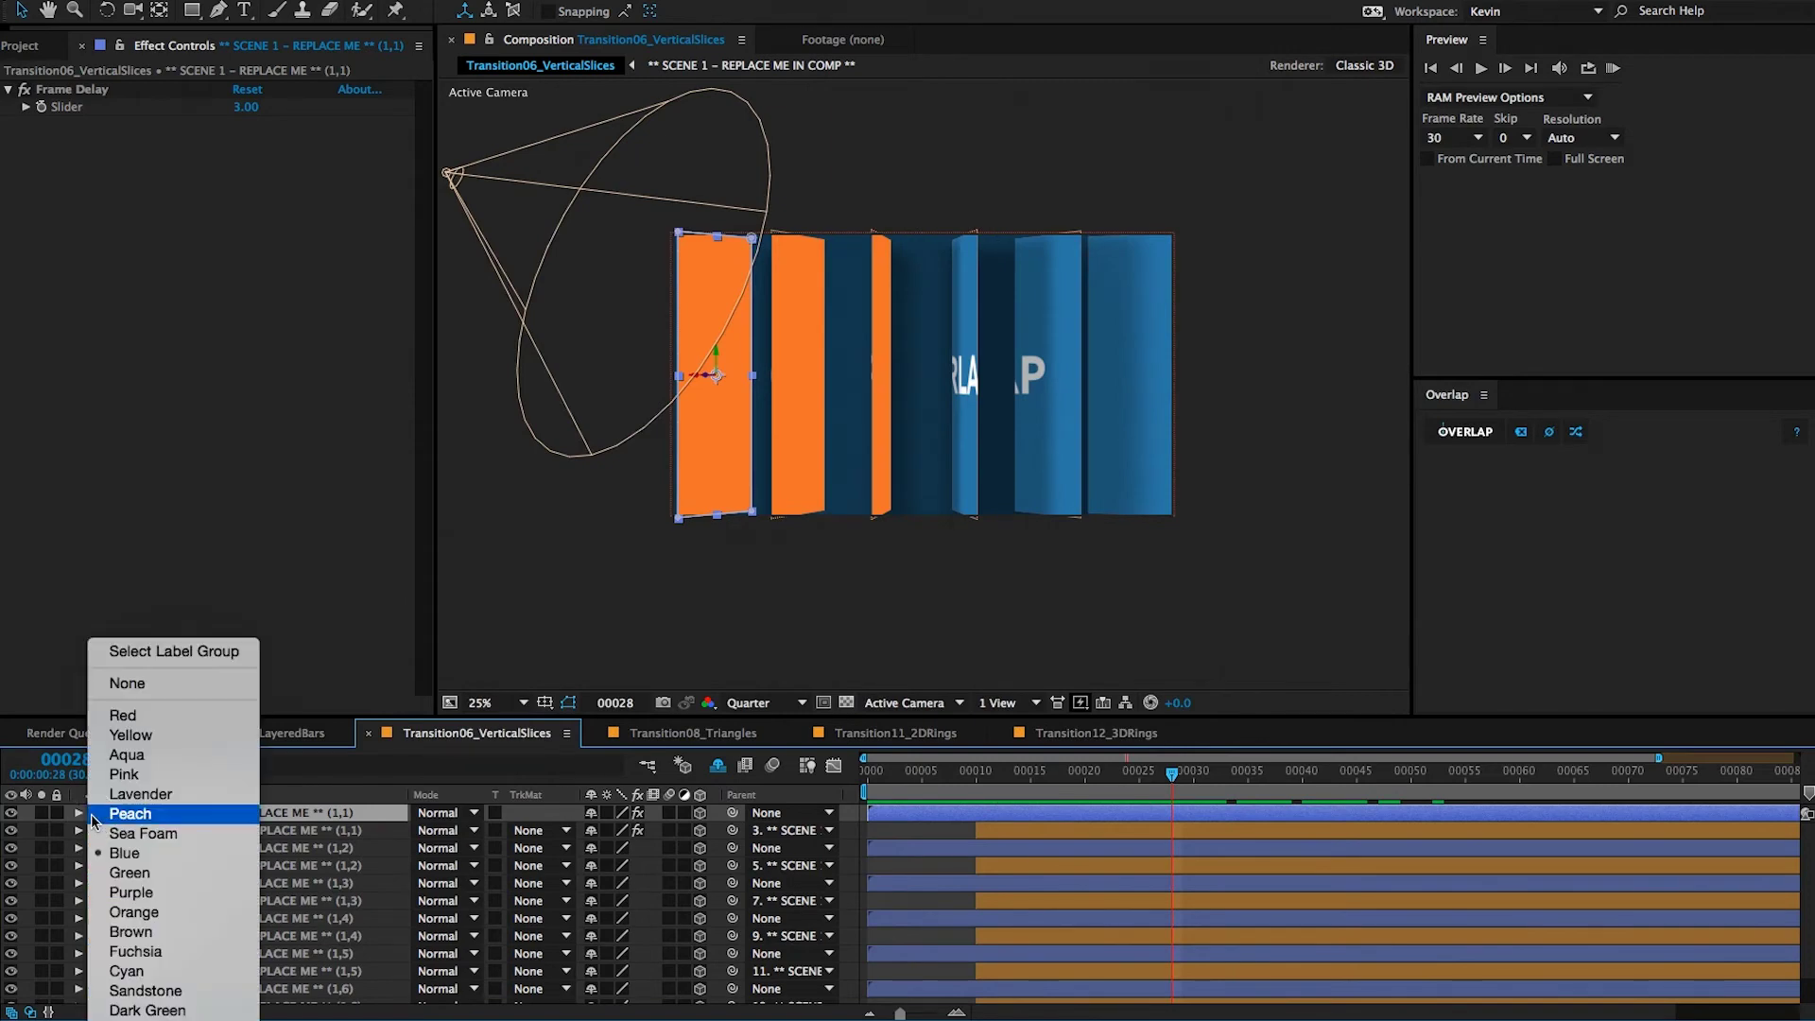
click(186, 652)
mouse_move(949, 995)
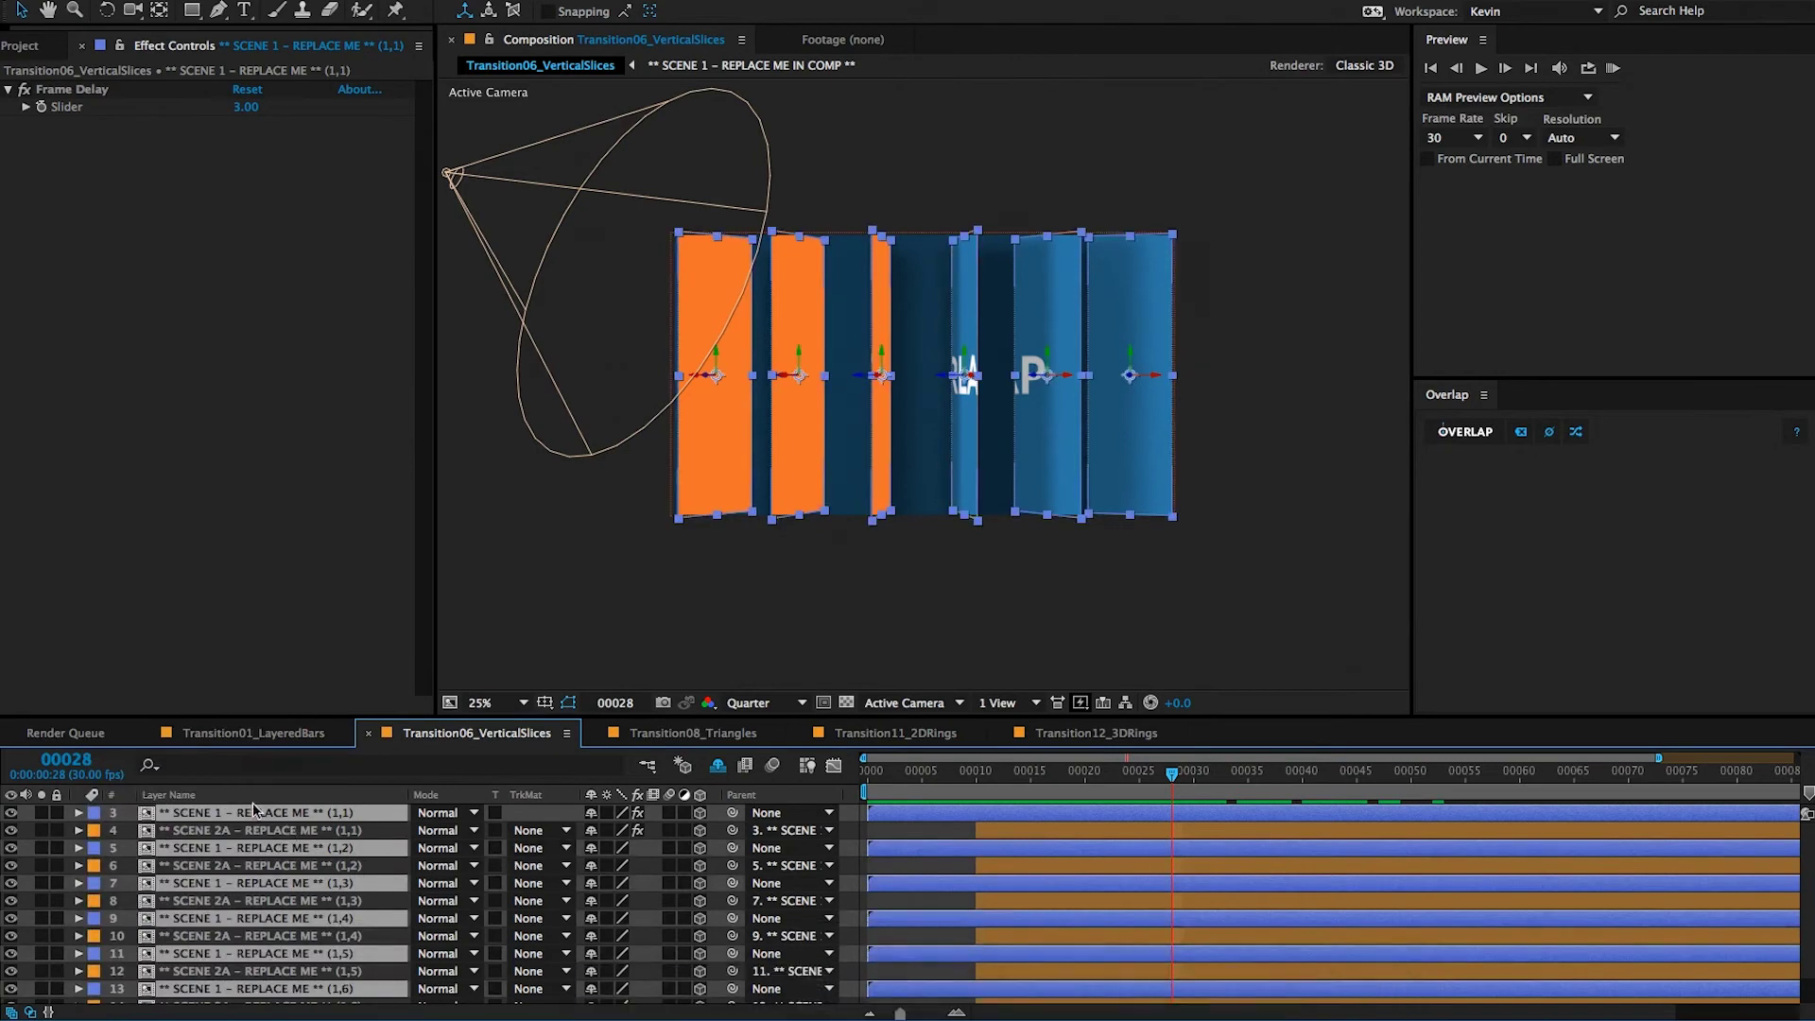
click(28, 46)
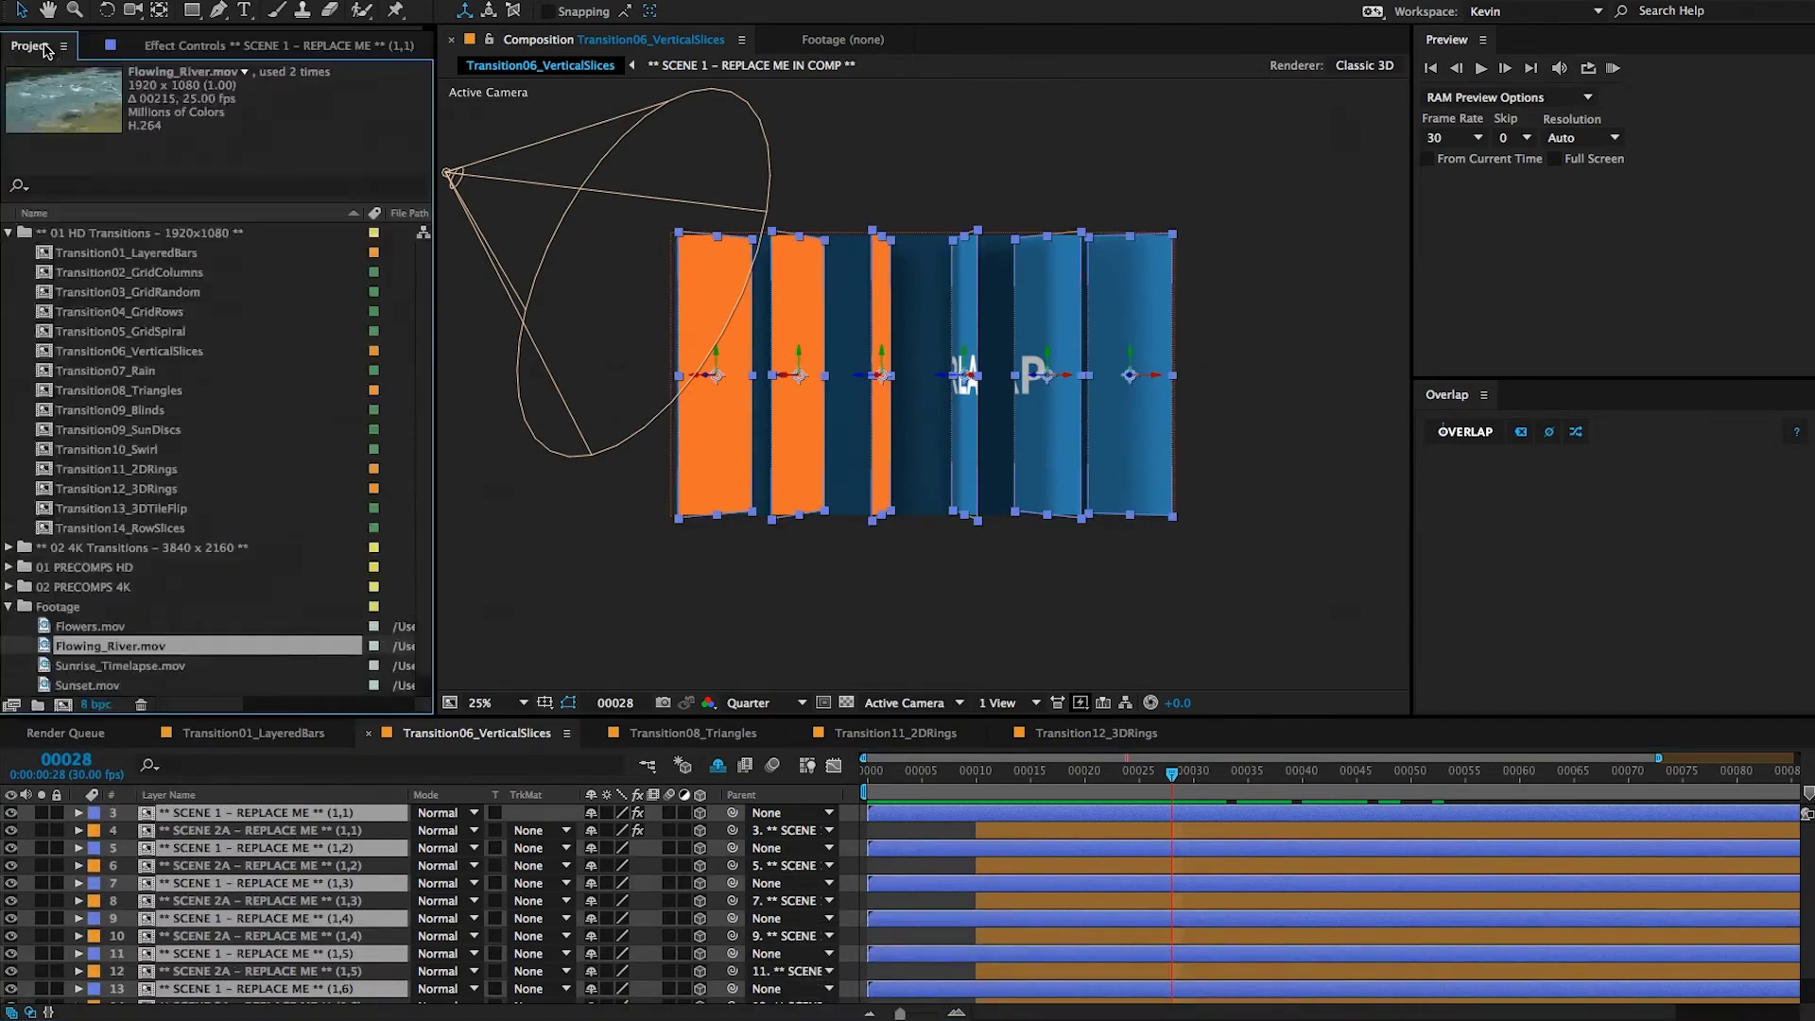
scroll(140, 606, down, 1)
drag(104, 612, 202, 814)
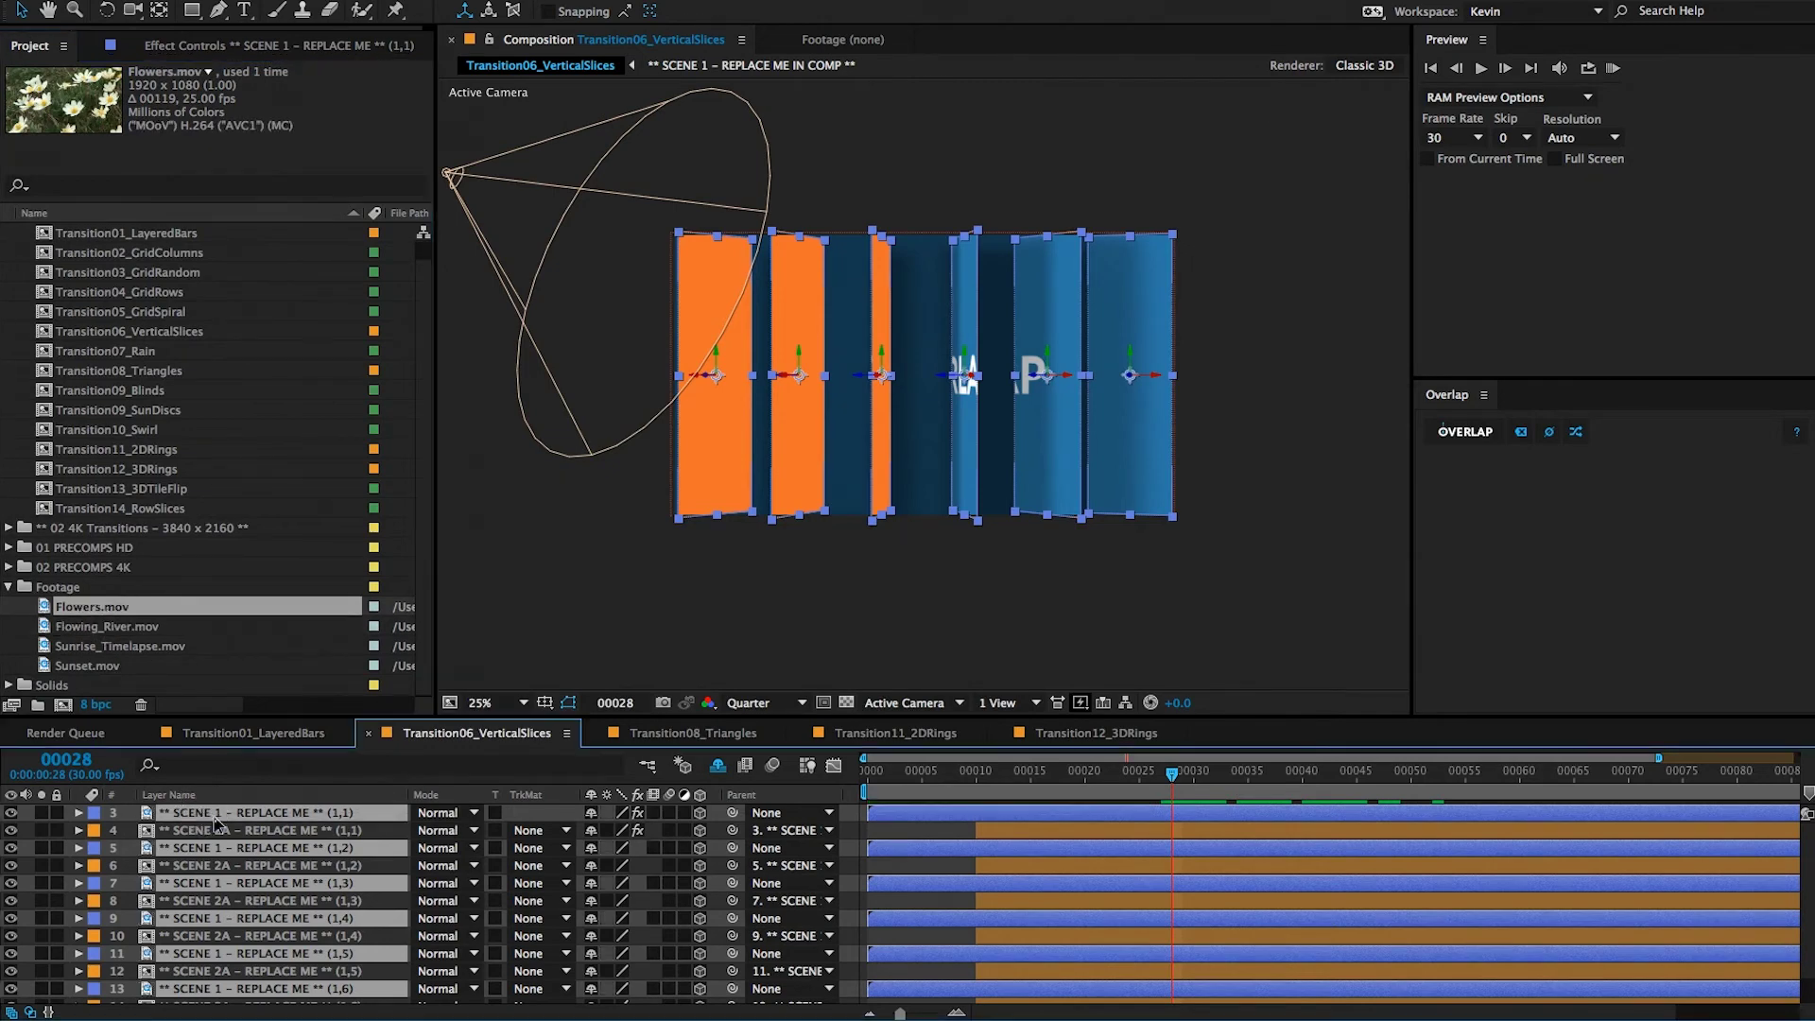
drag(924, 781, 970, 762)
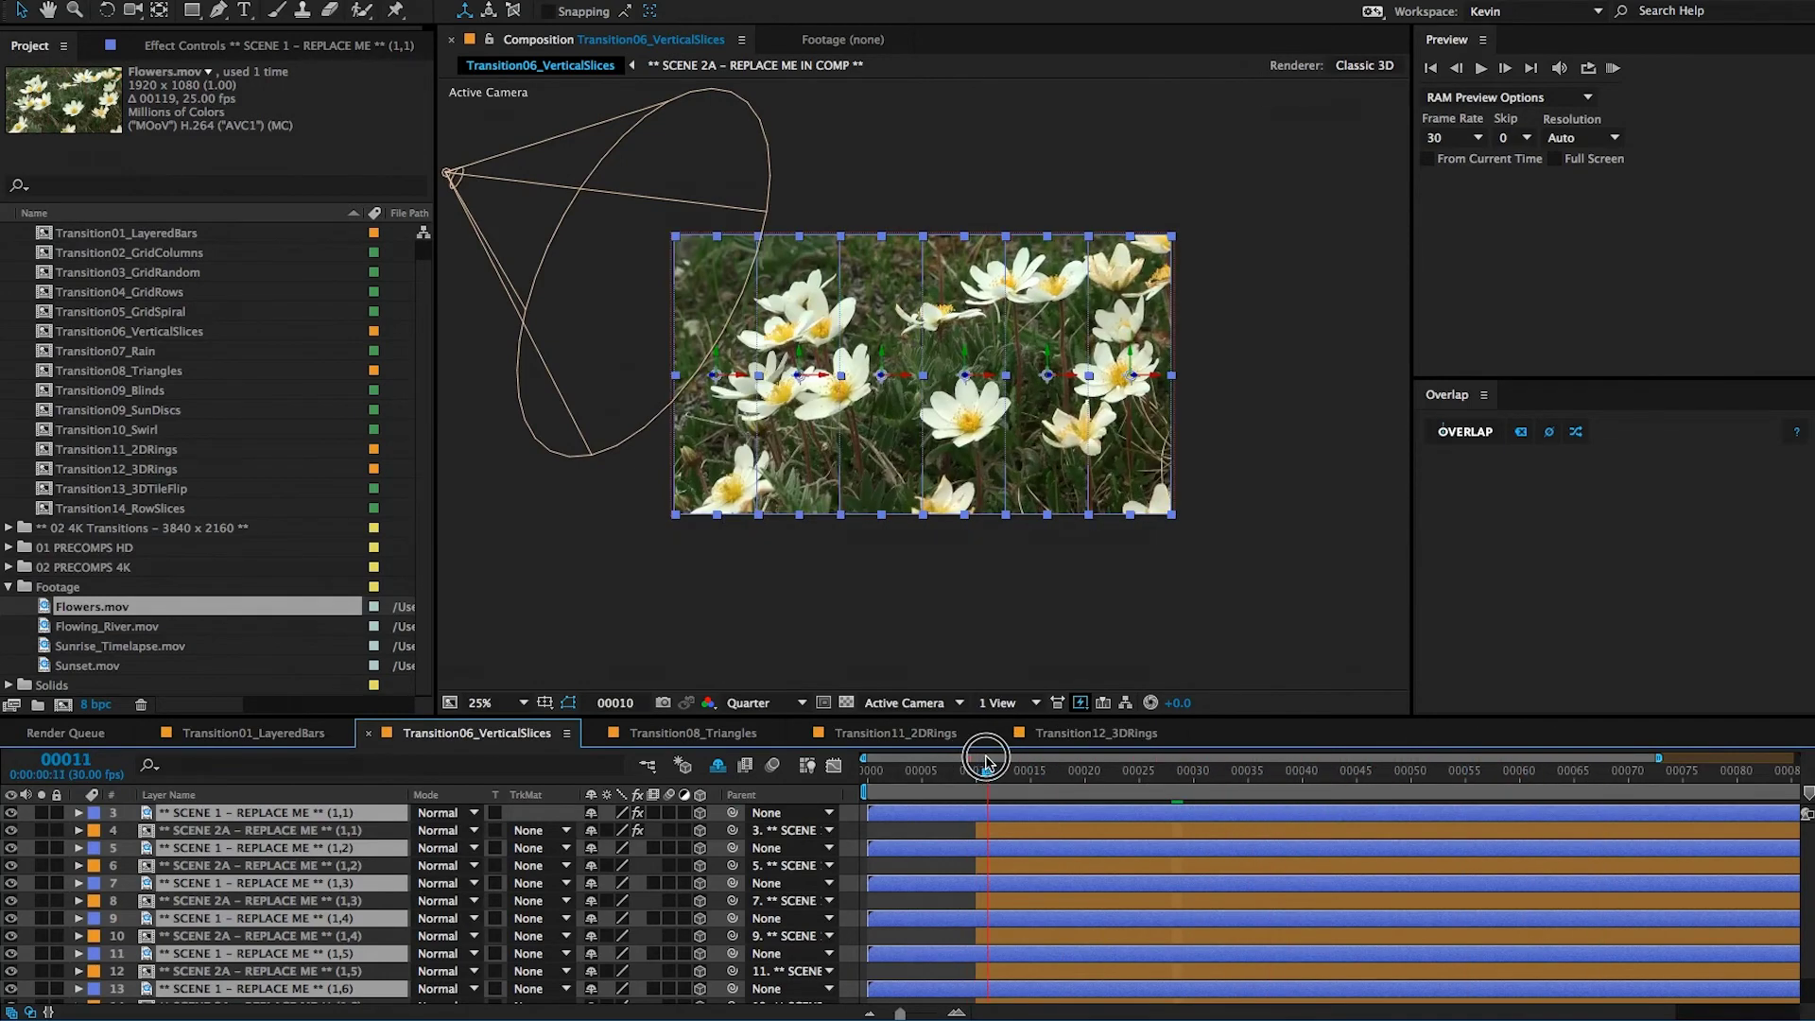
Select all orange-labelled SCENE 2A slice layers, replace them with Sunrise_Timelapse.mov and scrub the transition to frame 52
click(204, 830)
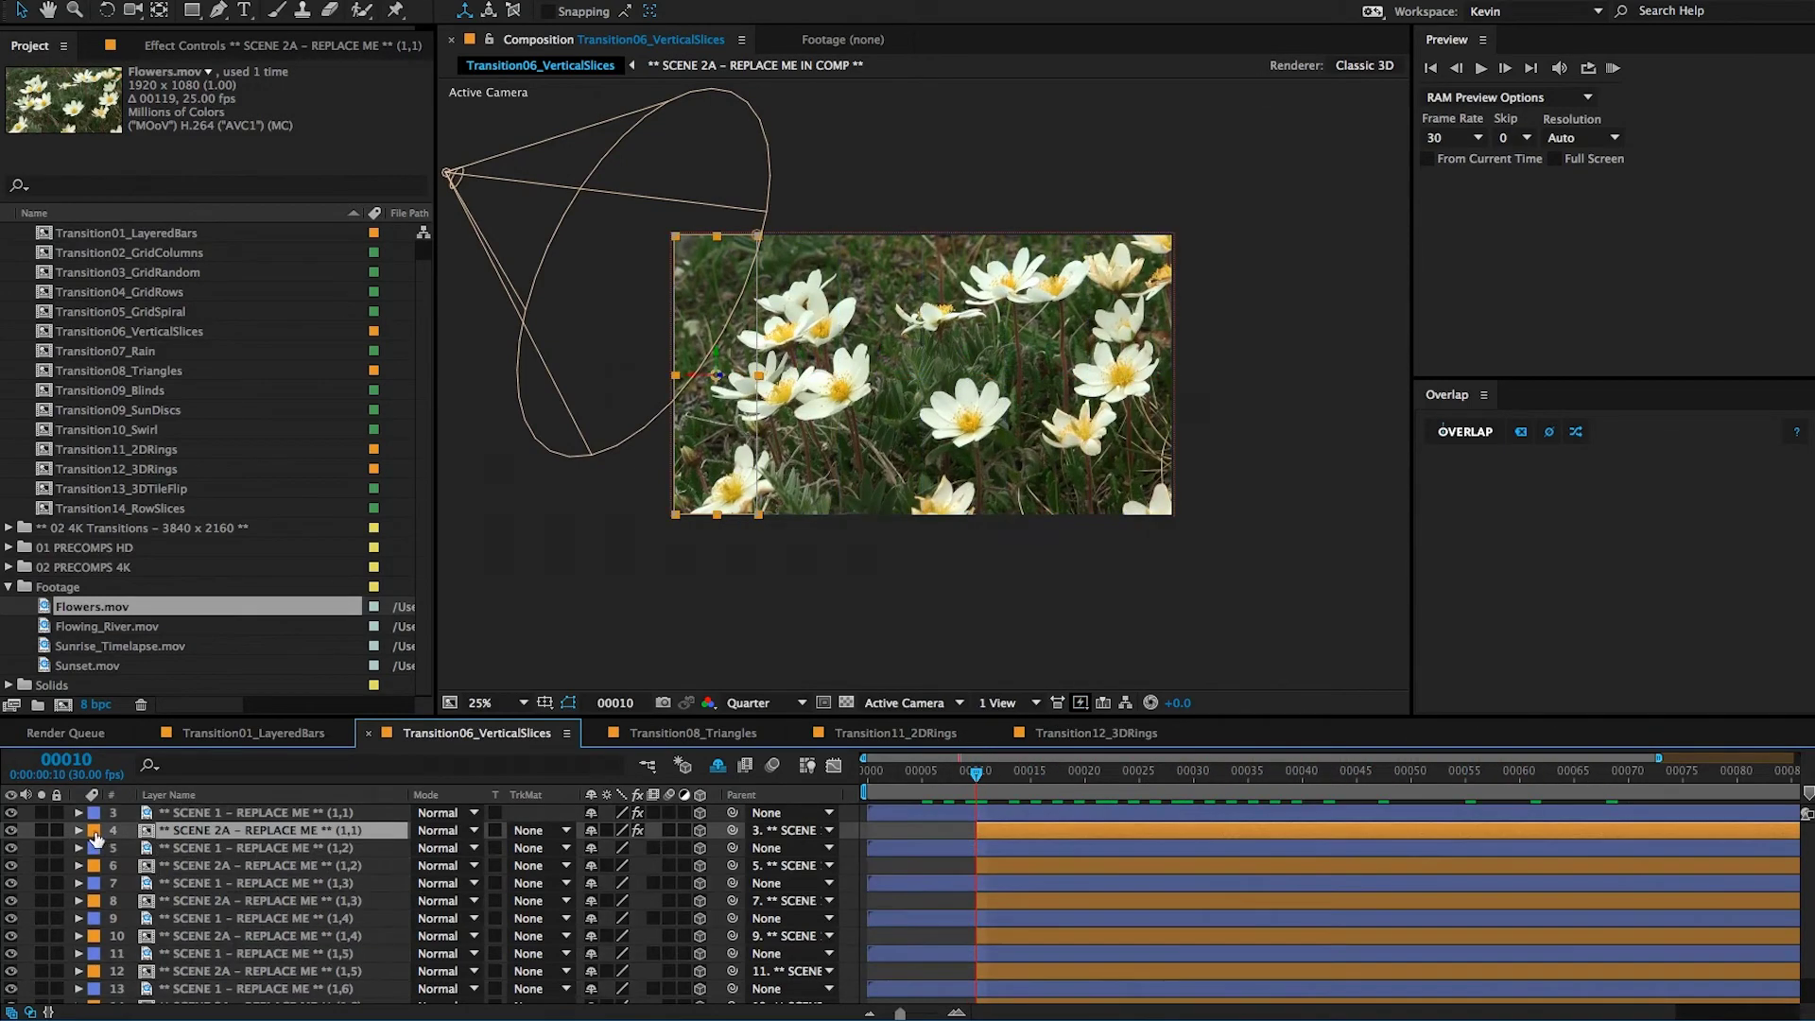
click(93, 830)
click(178, 652)
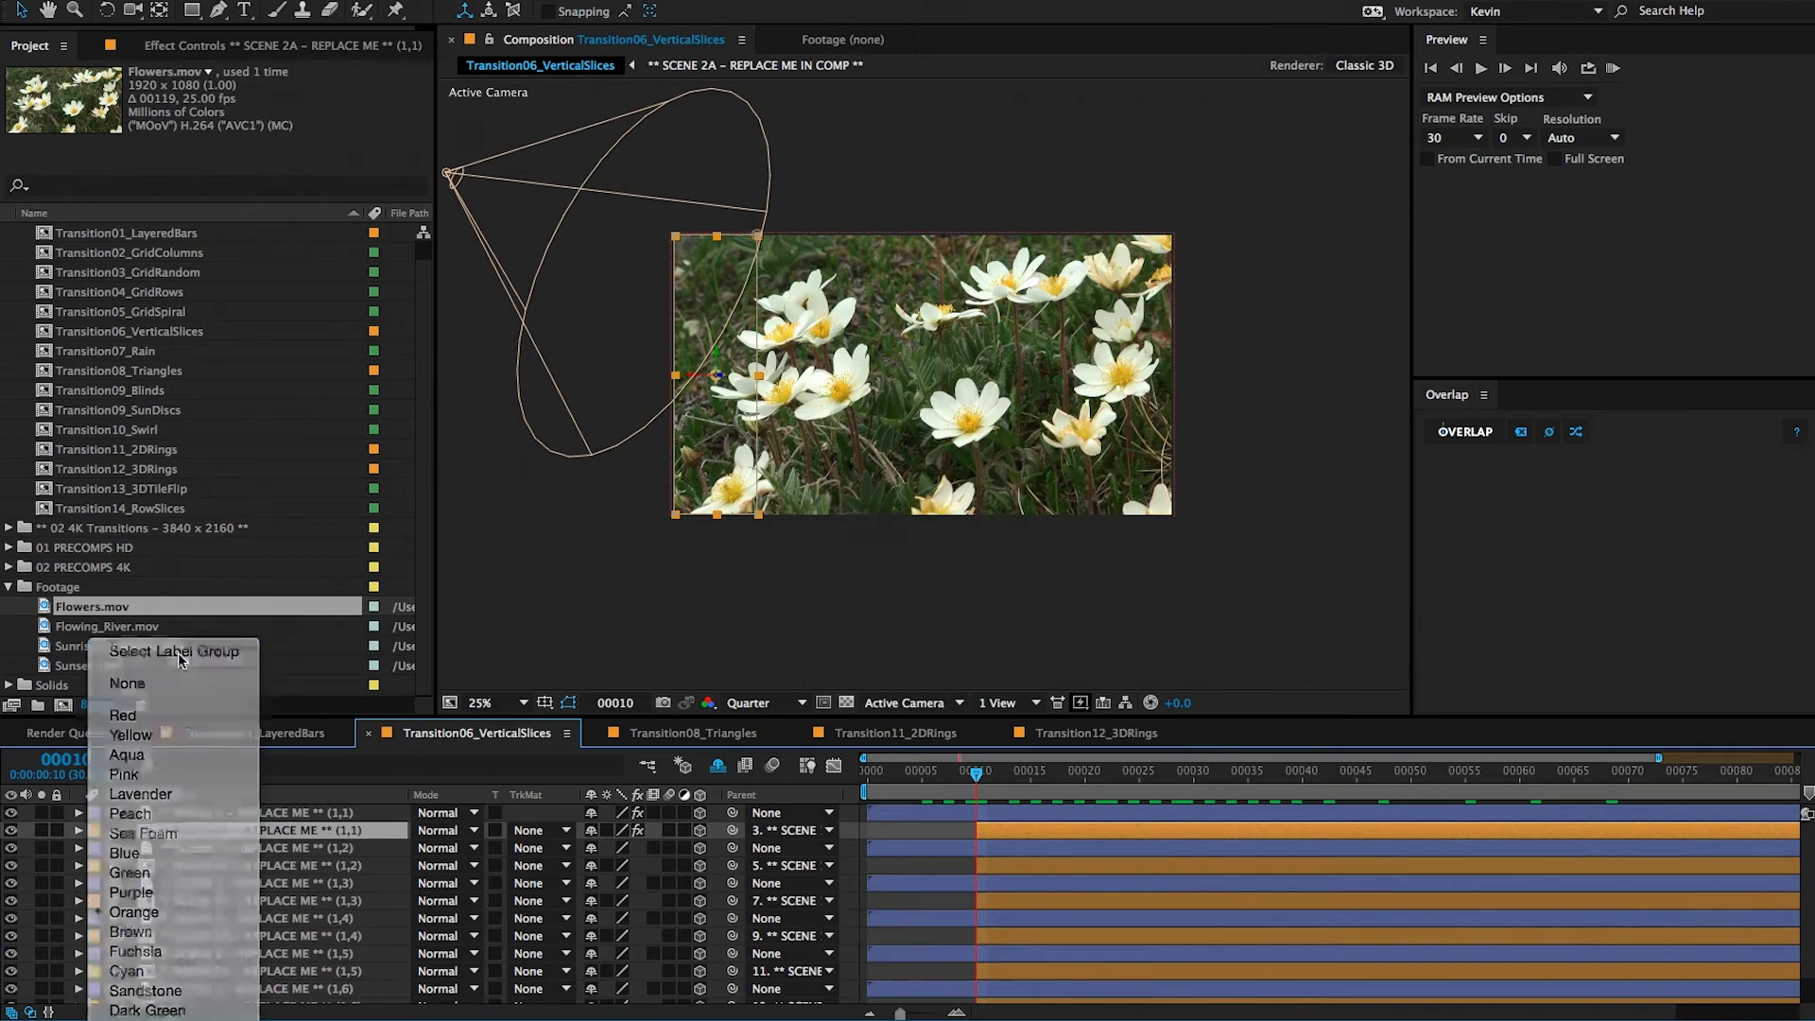
drag(143, 650, 227, 833)
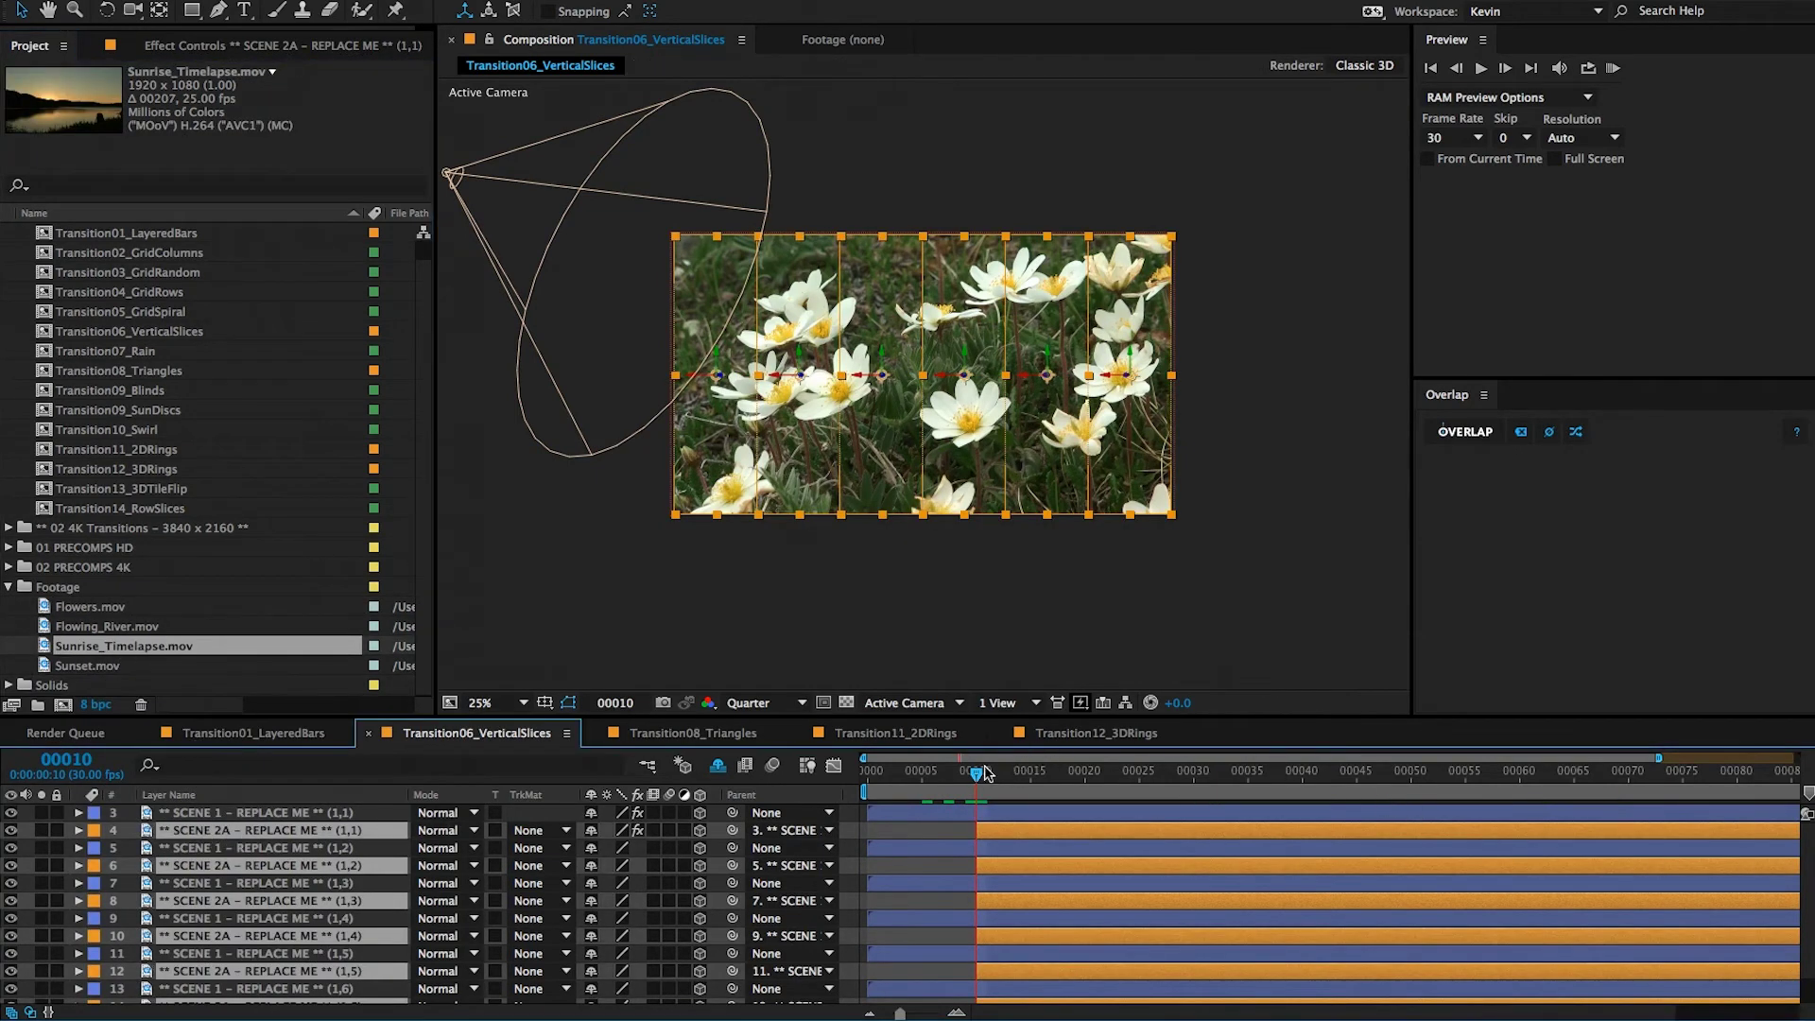
drag(983, 773, 1432, 775)
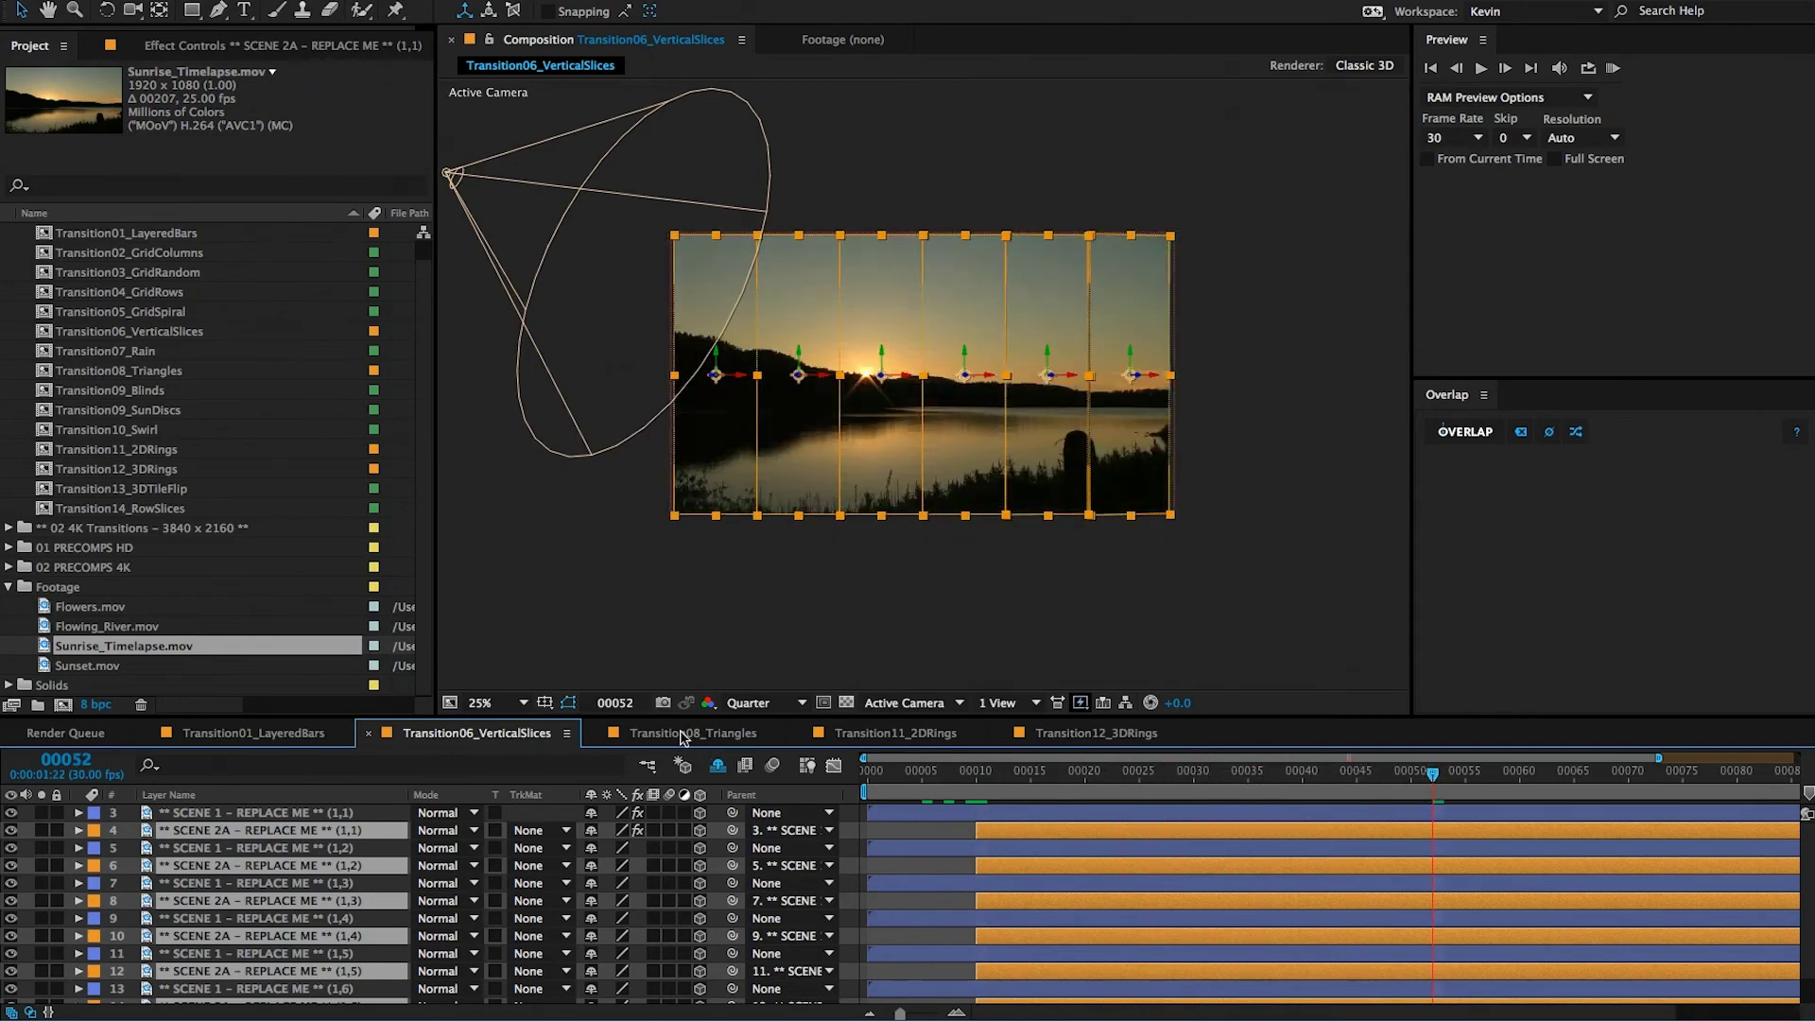
Switch to the Transition11_2DRings composition and scrub its ring animation from the start to frame 19 with the SCENE 2A Driver layer selected
click(926, 738)
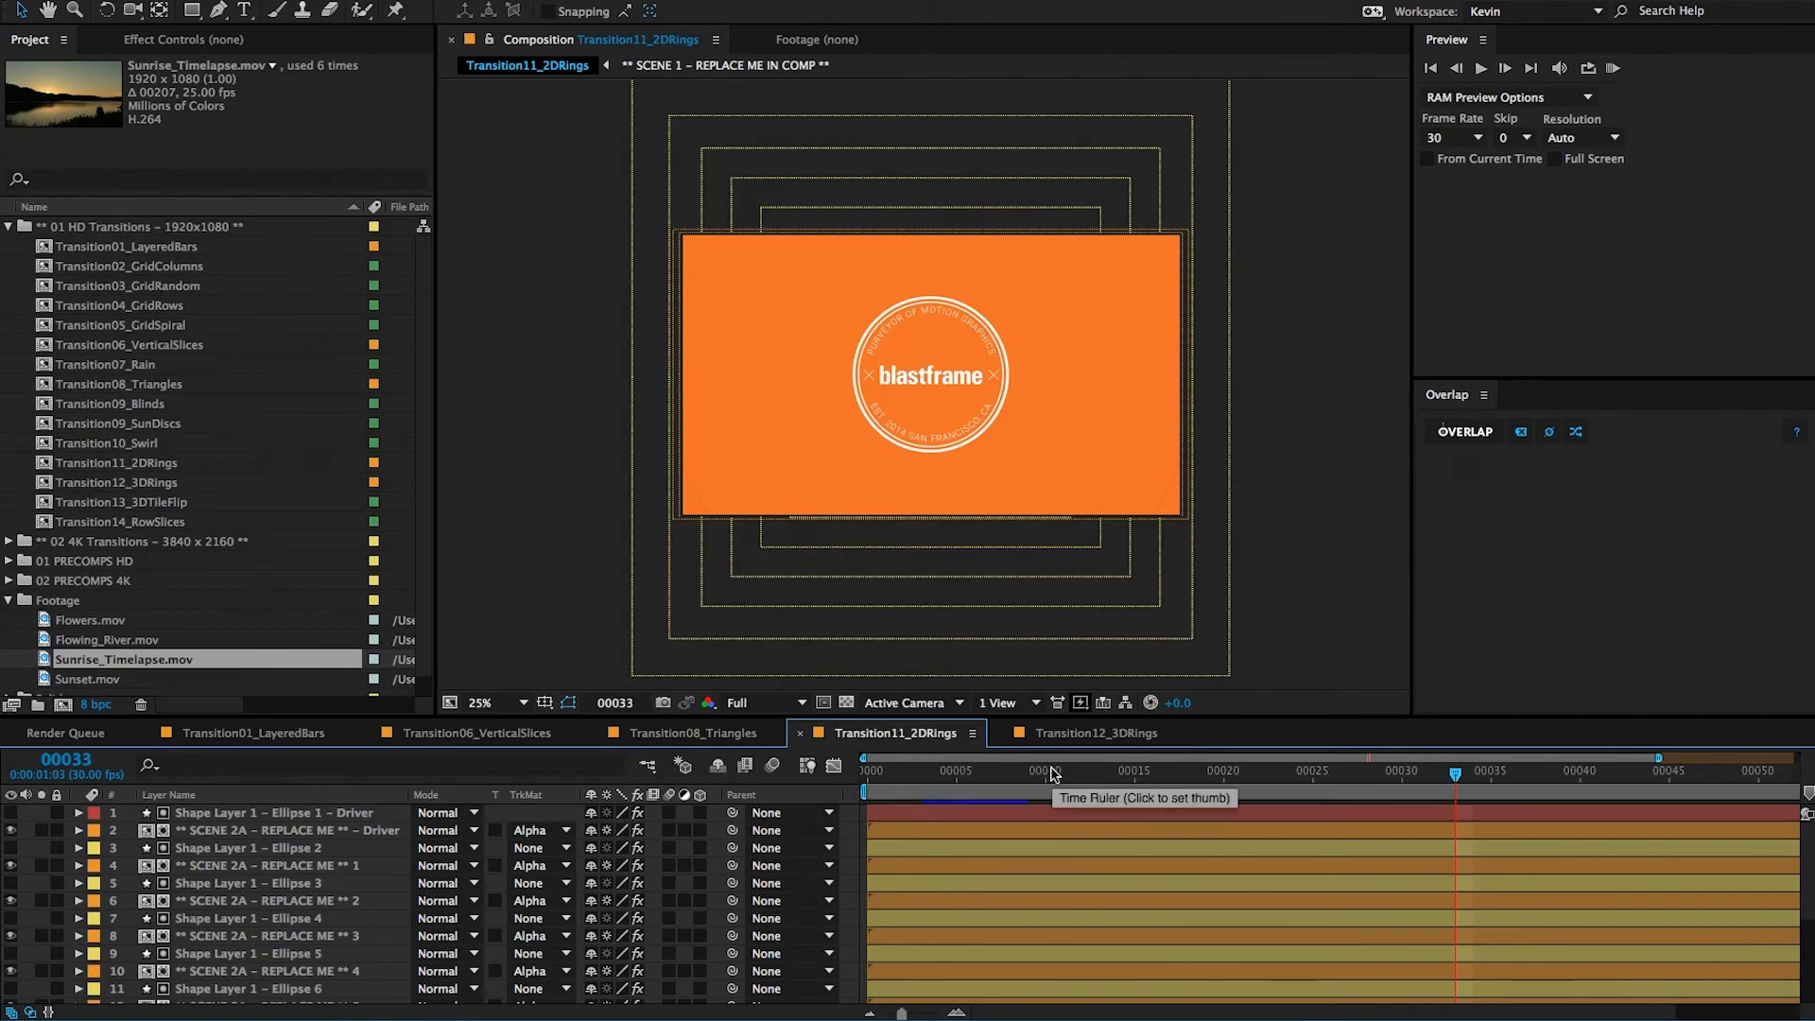
drag(992, 777, 855, 777)
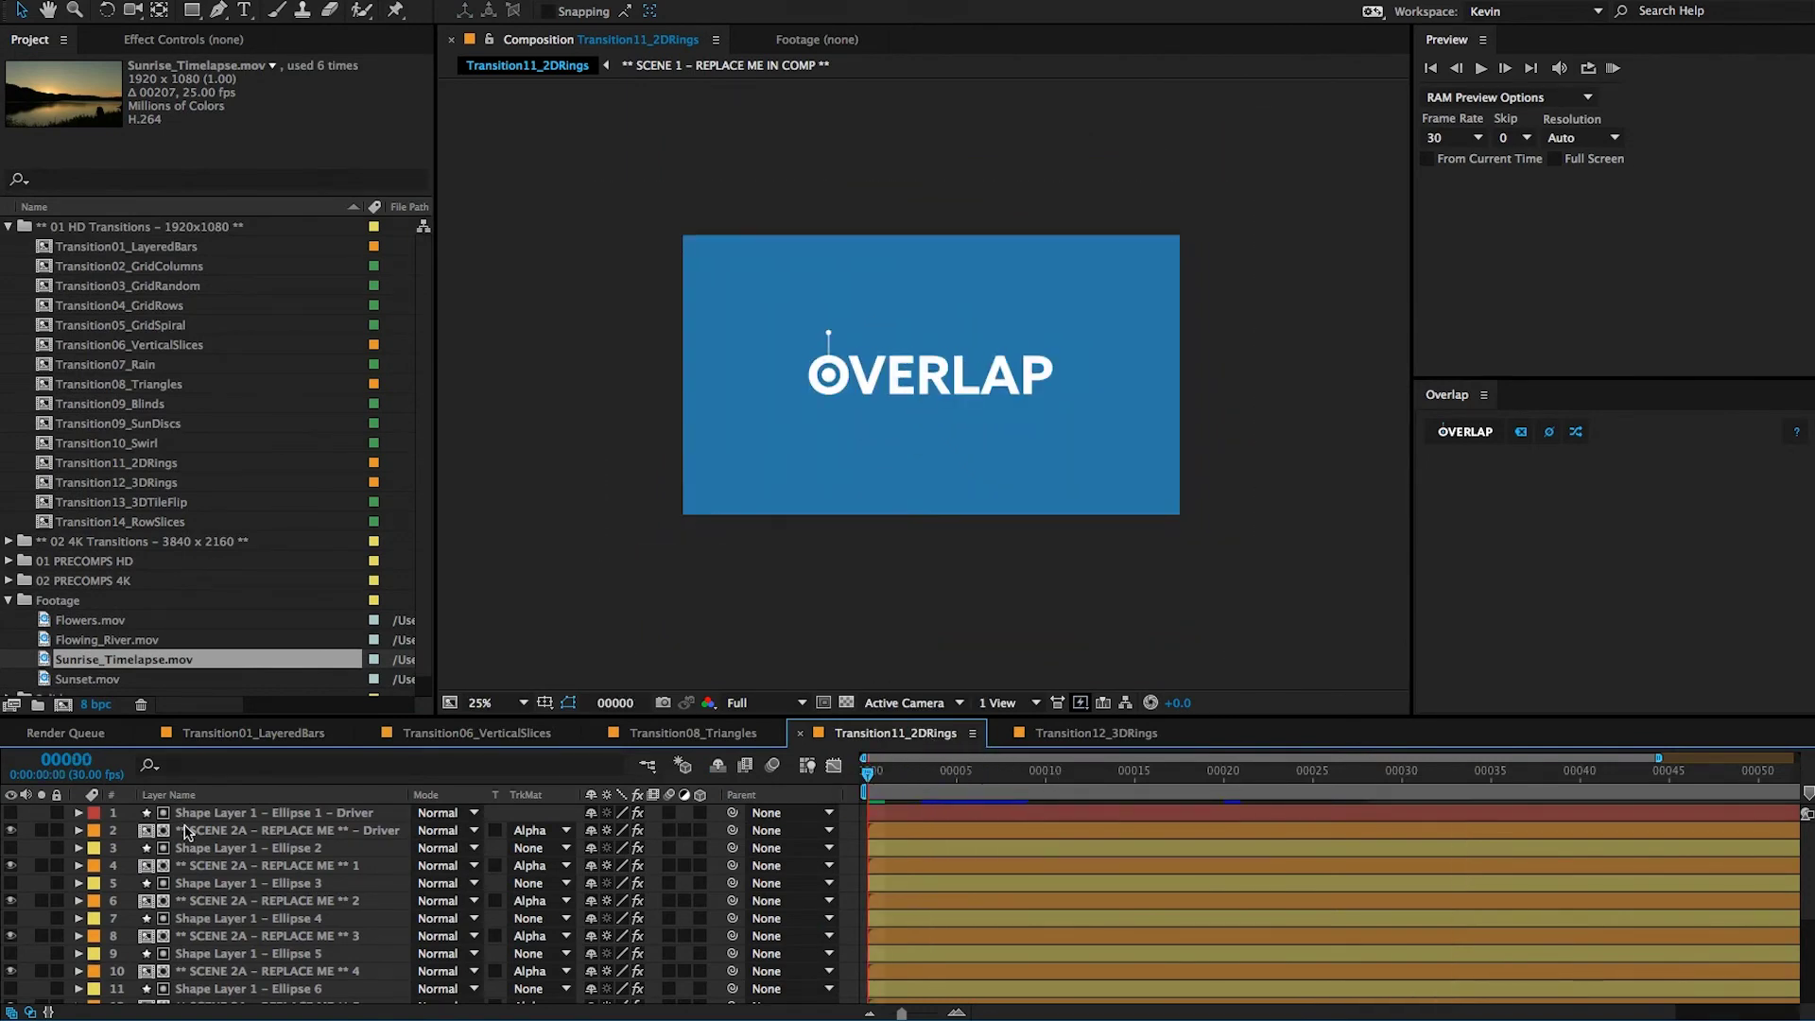
click(335, 830)
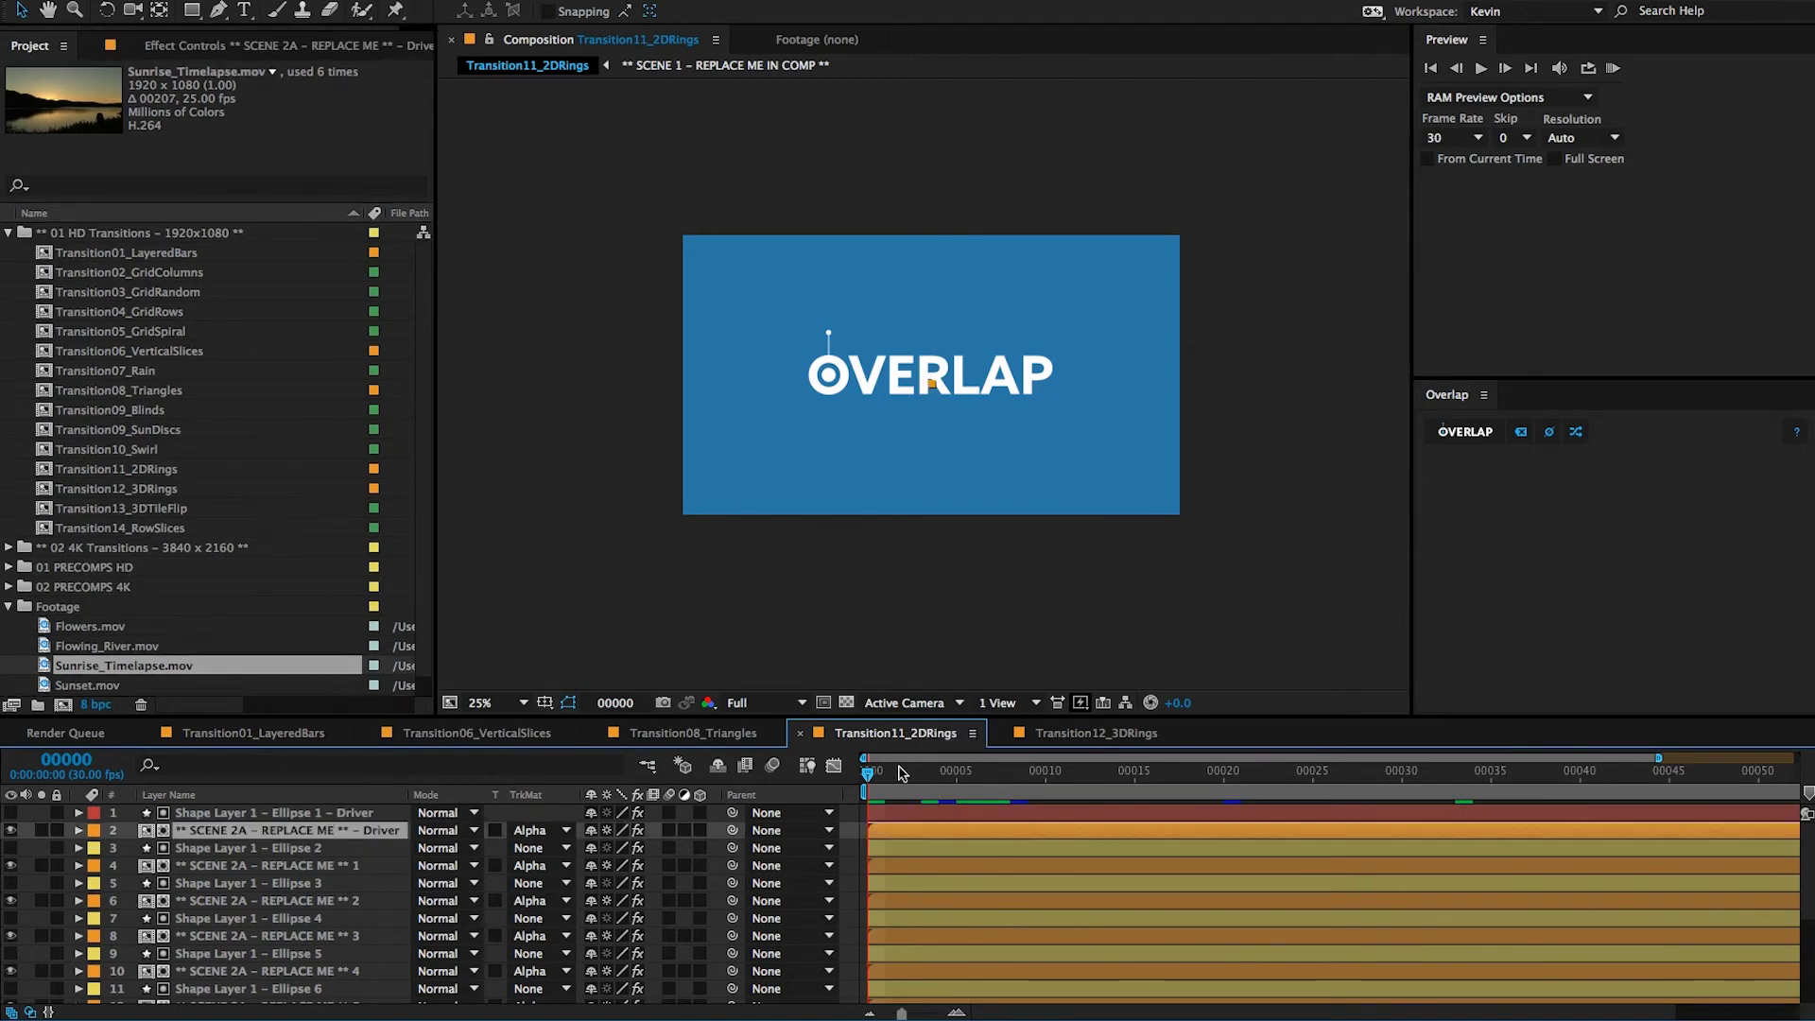
drag(896, 773, 1206, 767)
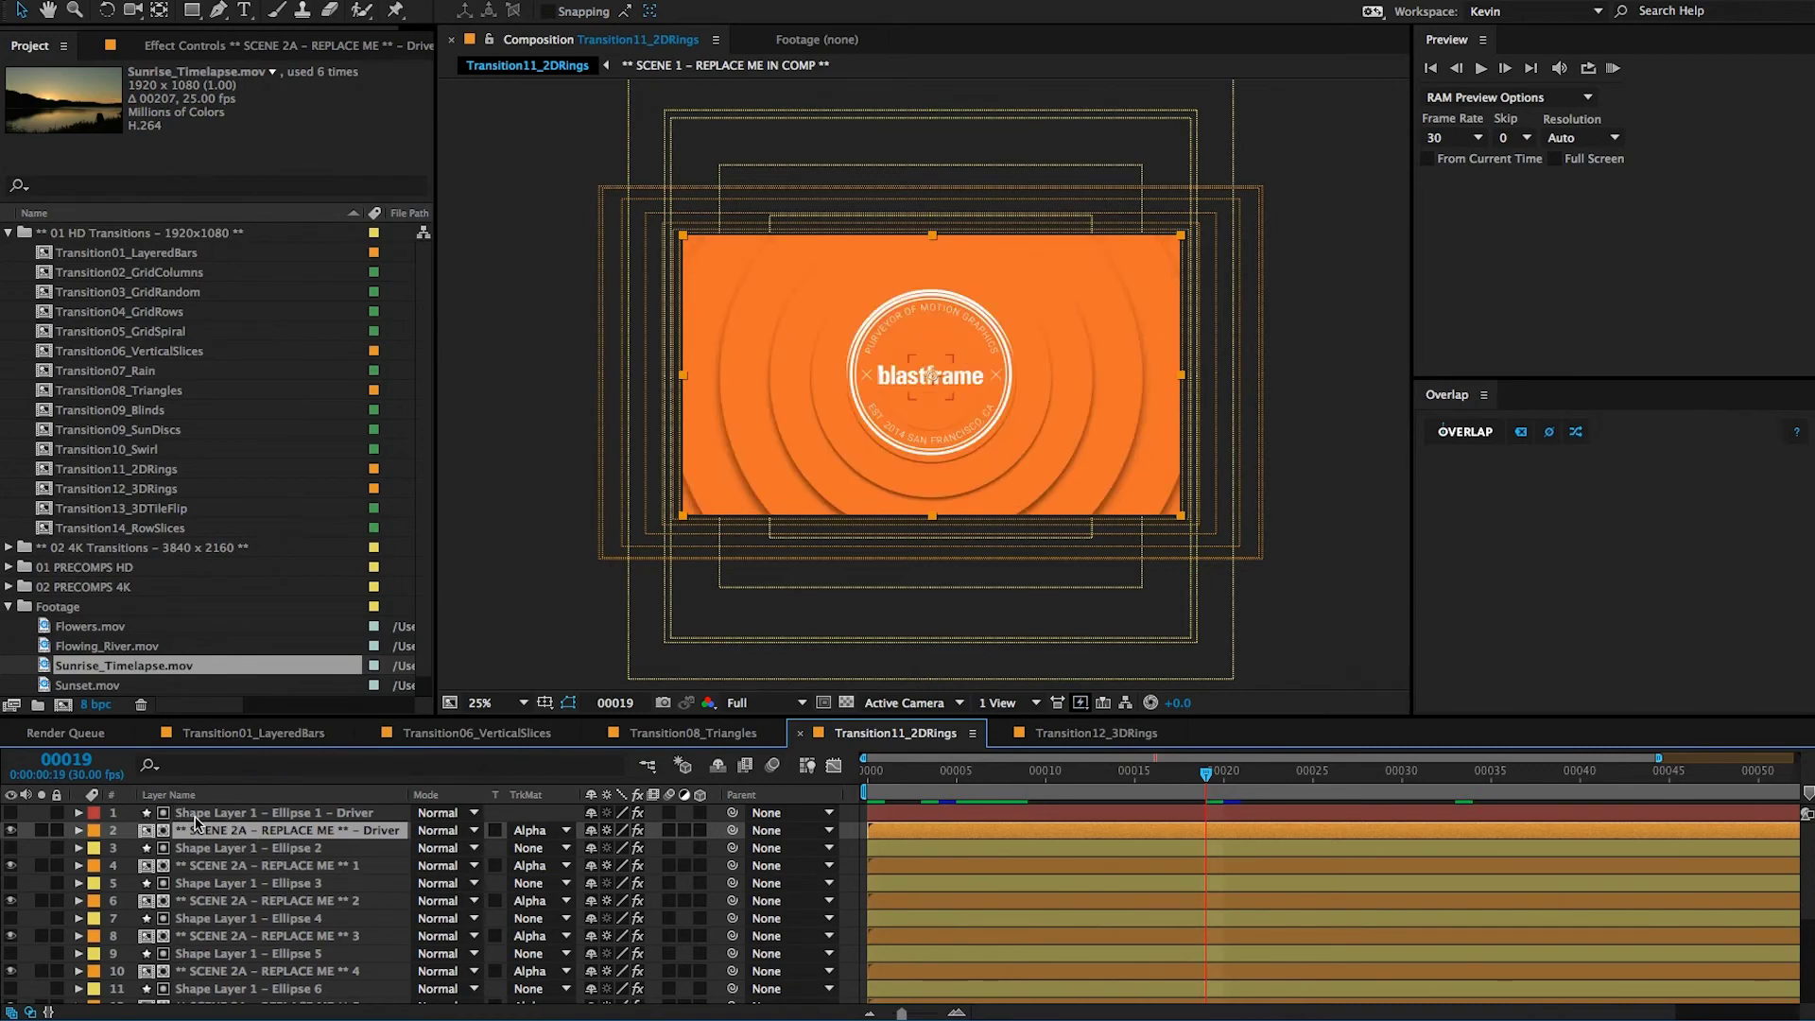
Examine how the Ellipse shape layers pair with the SCENE 2A layers by selecting the driver layers and Ellipse 2, 3 and 4
click(193, 850)
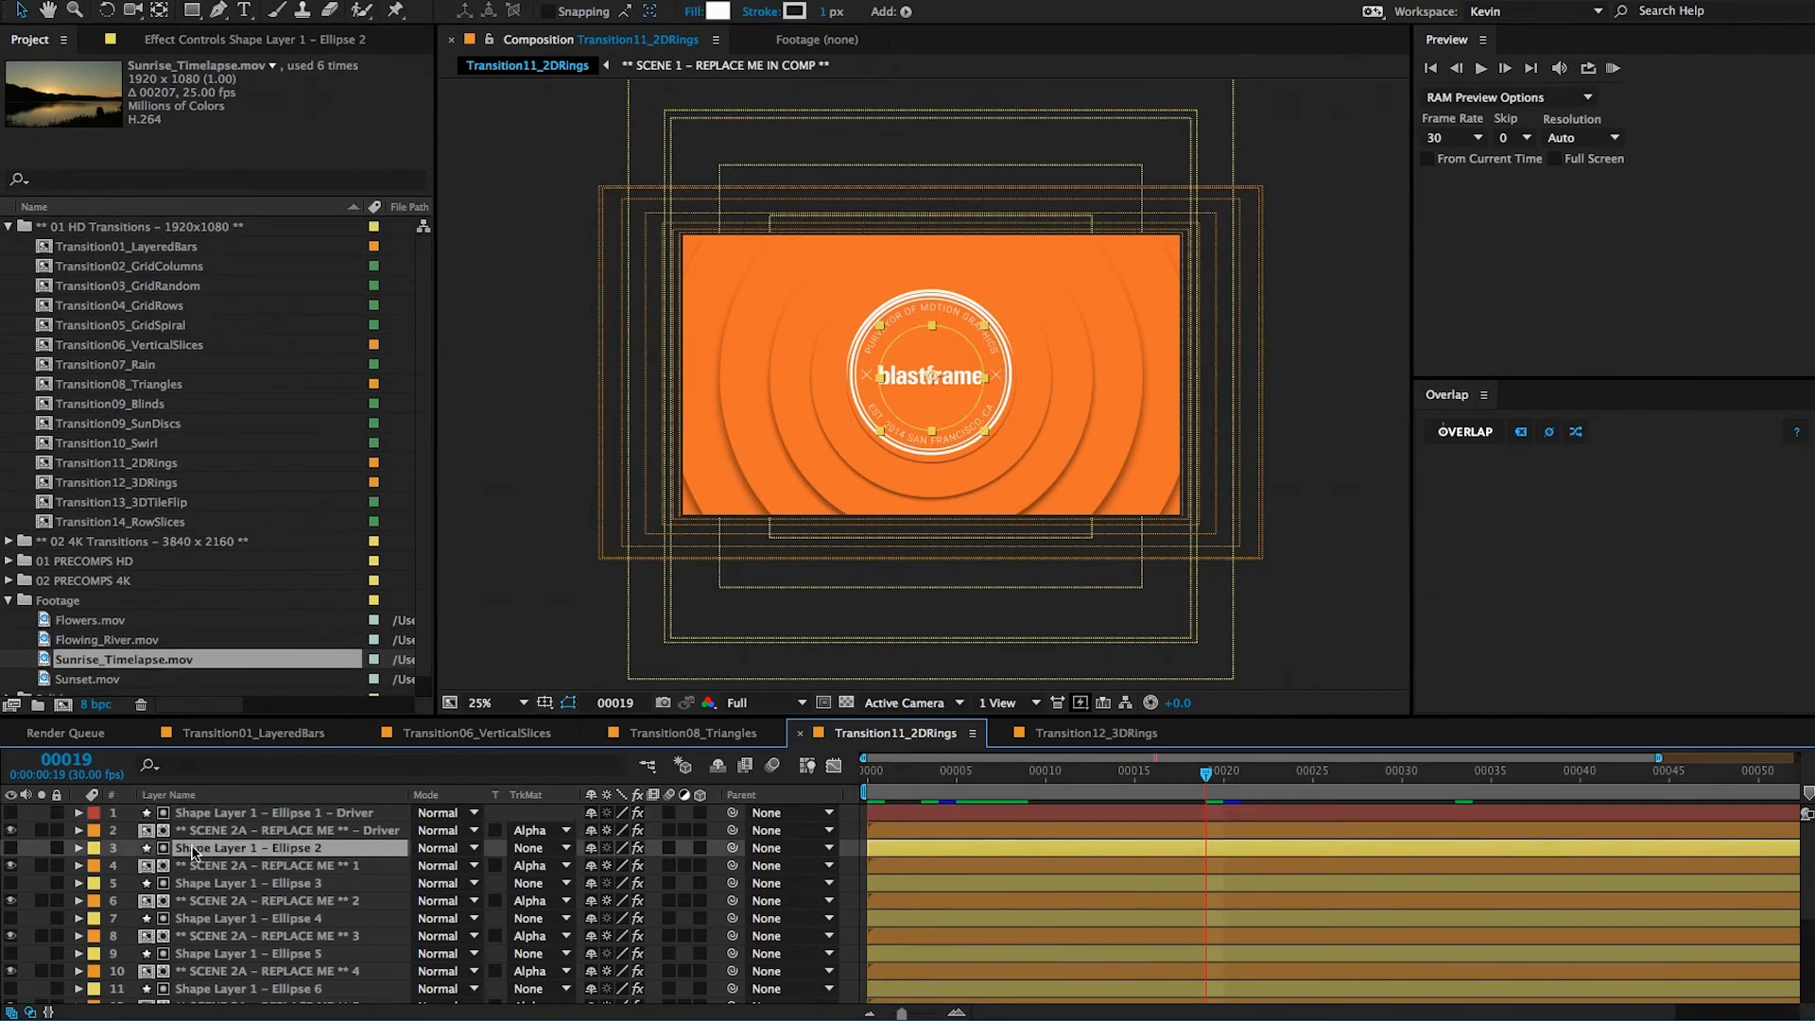
click(210, 881)
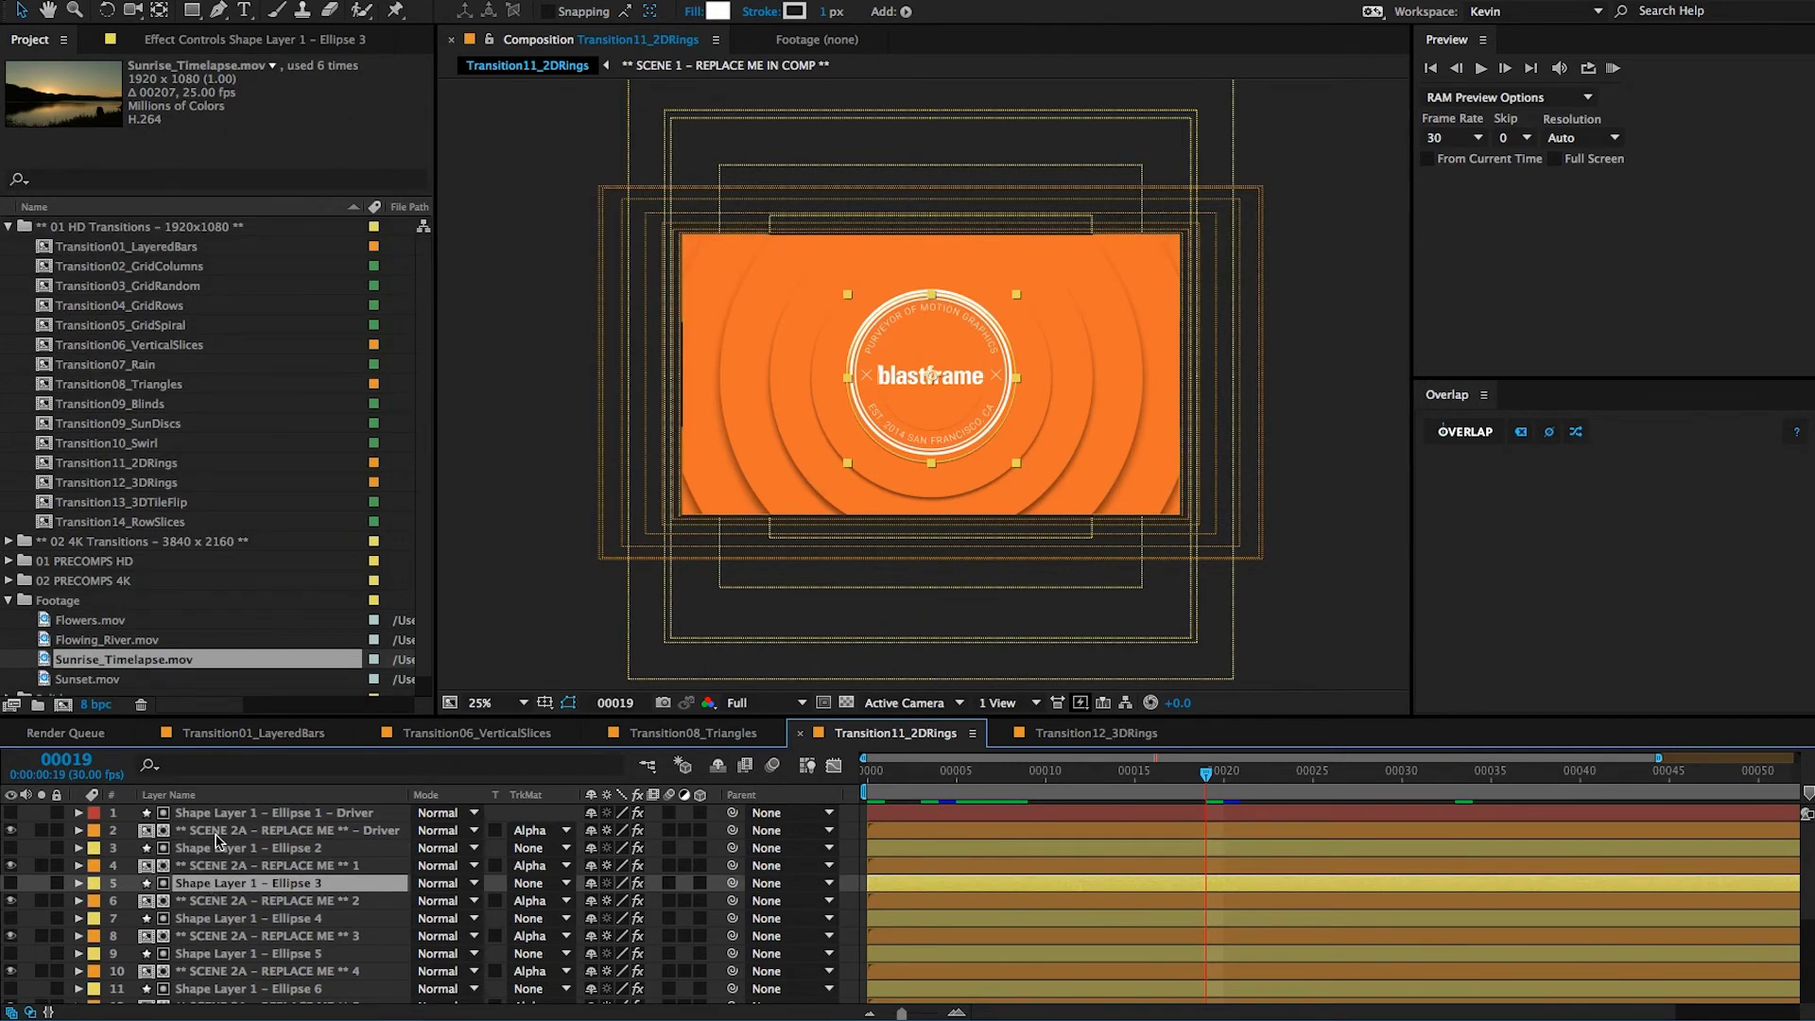
click(252, 830)
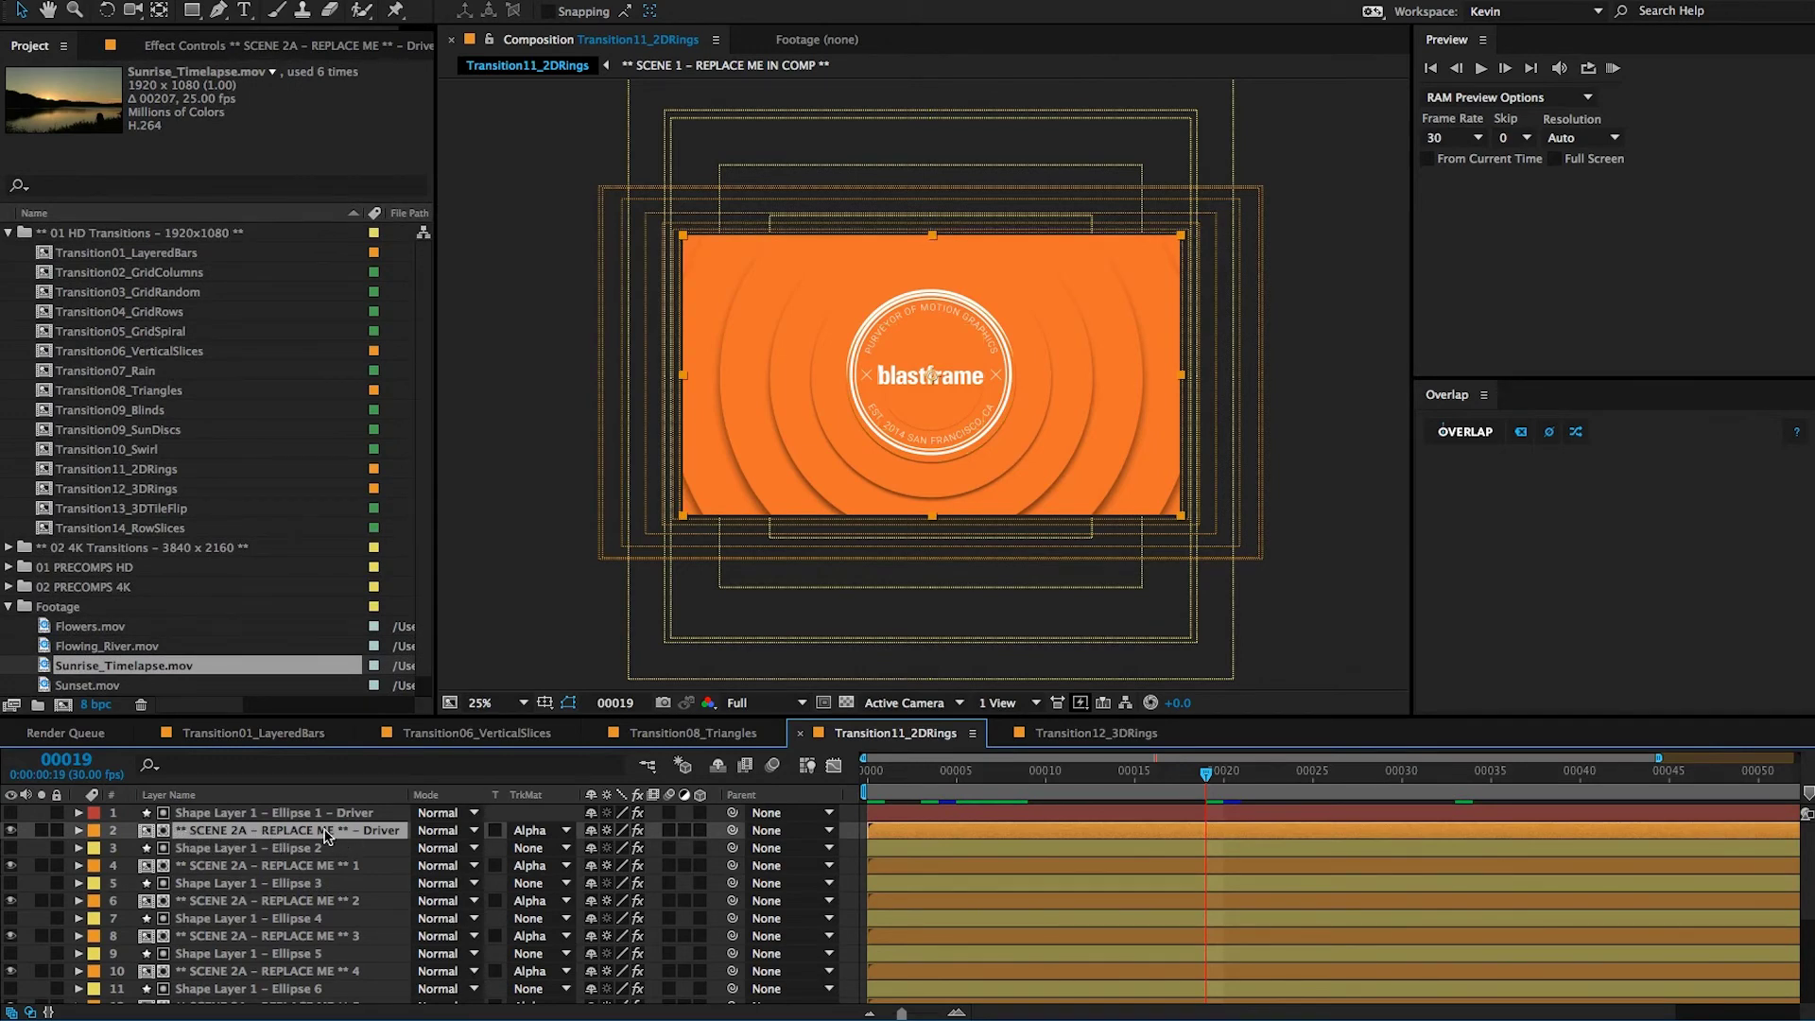
click(217, 814)
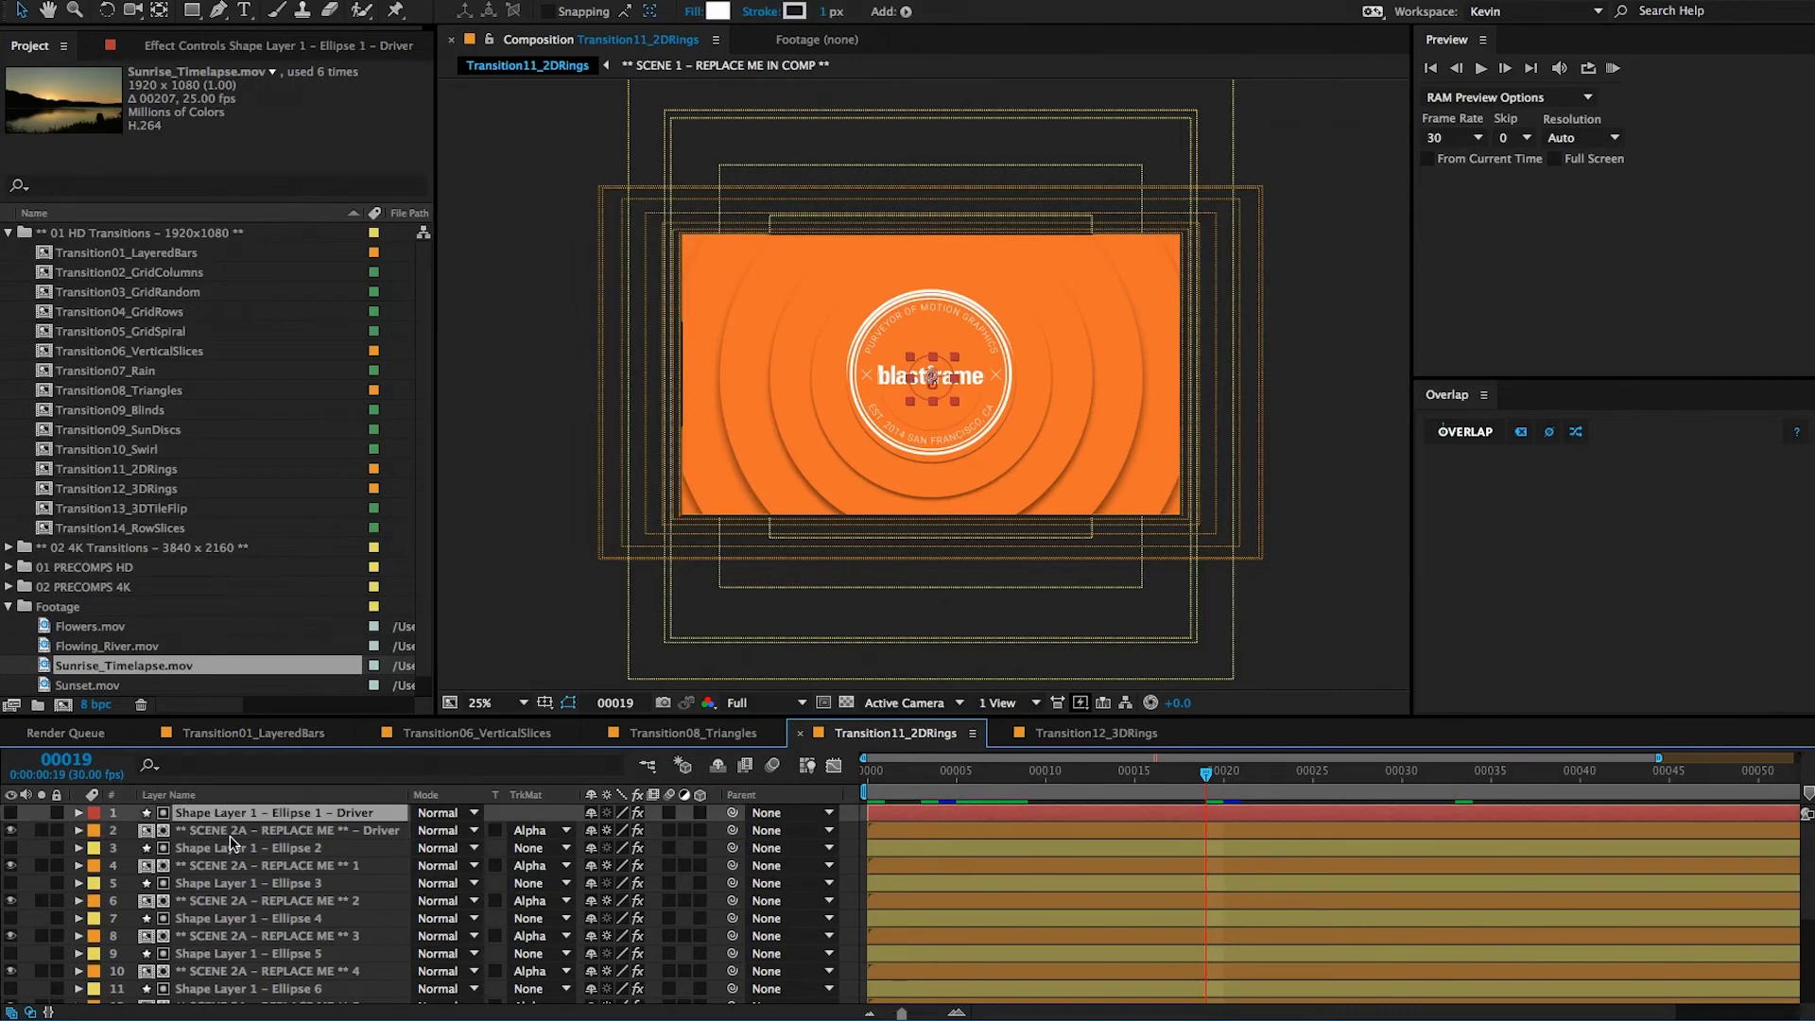
click(314, 849)
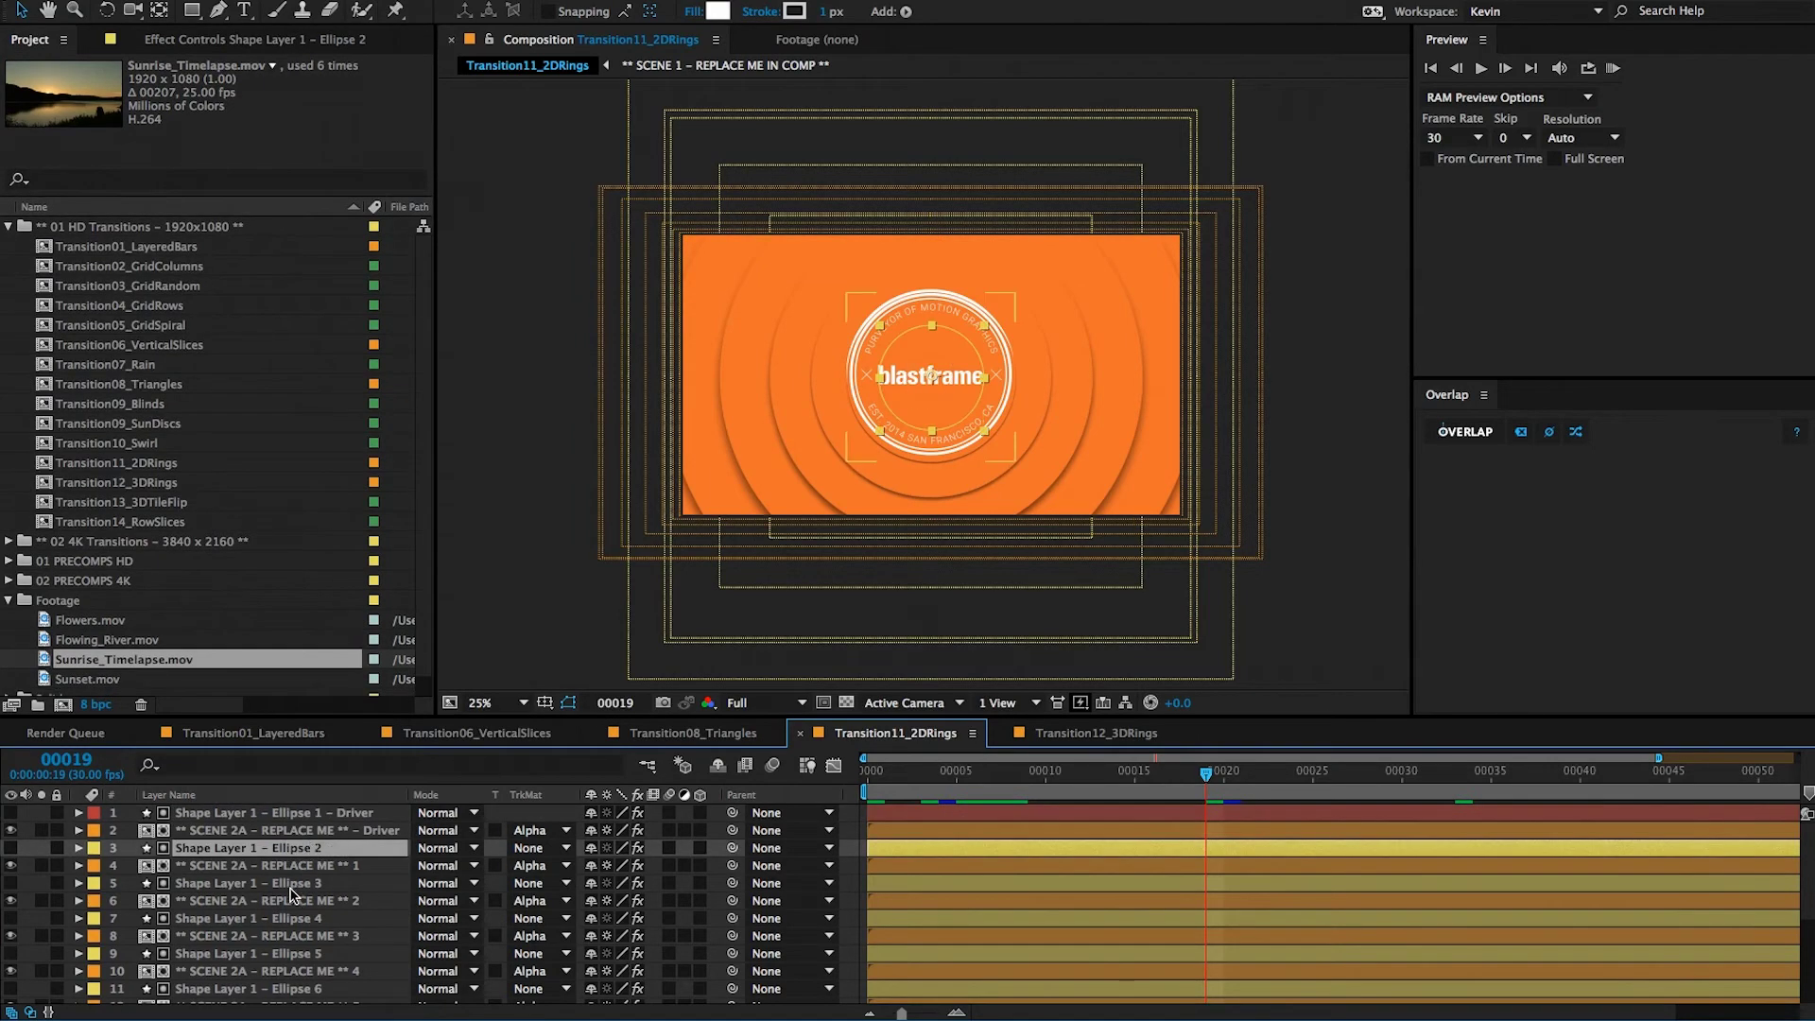
click(293, 885)
click(288, 919)
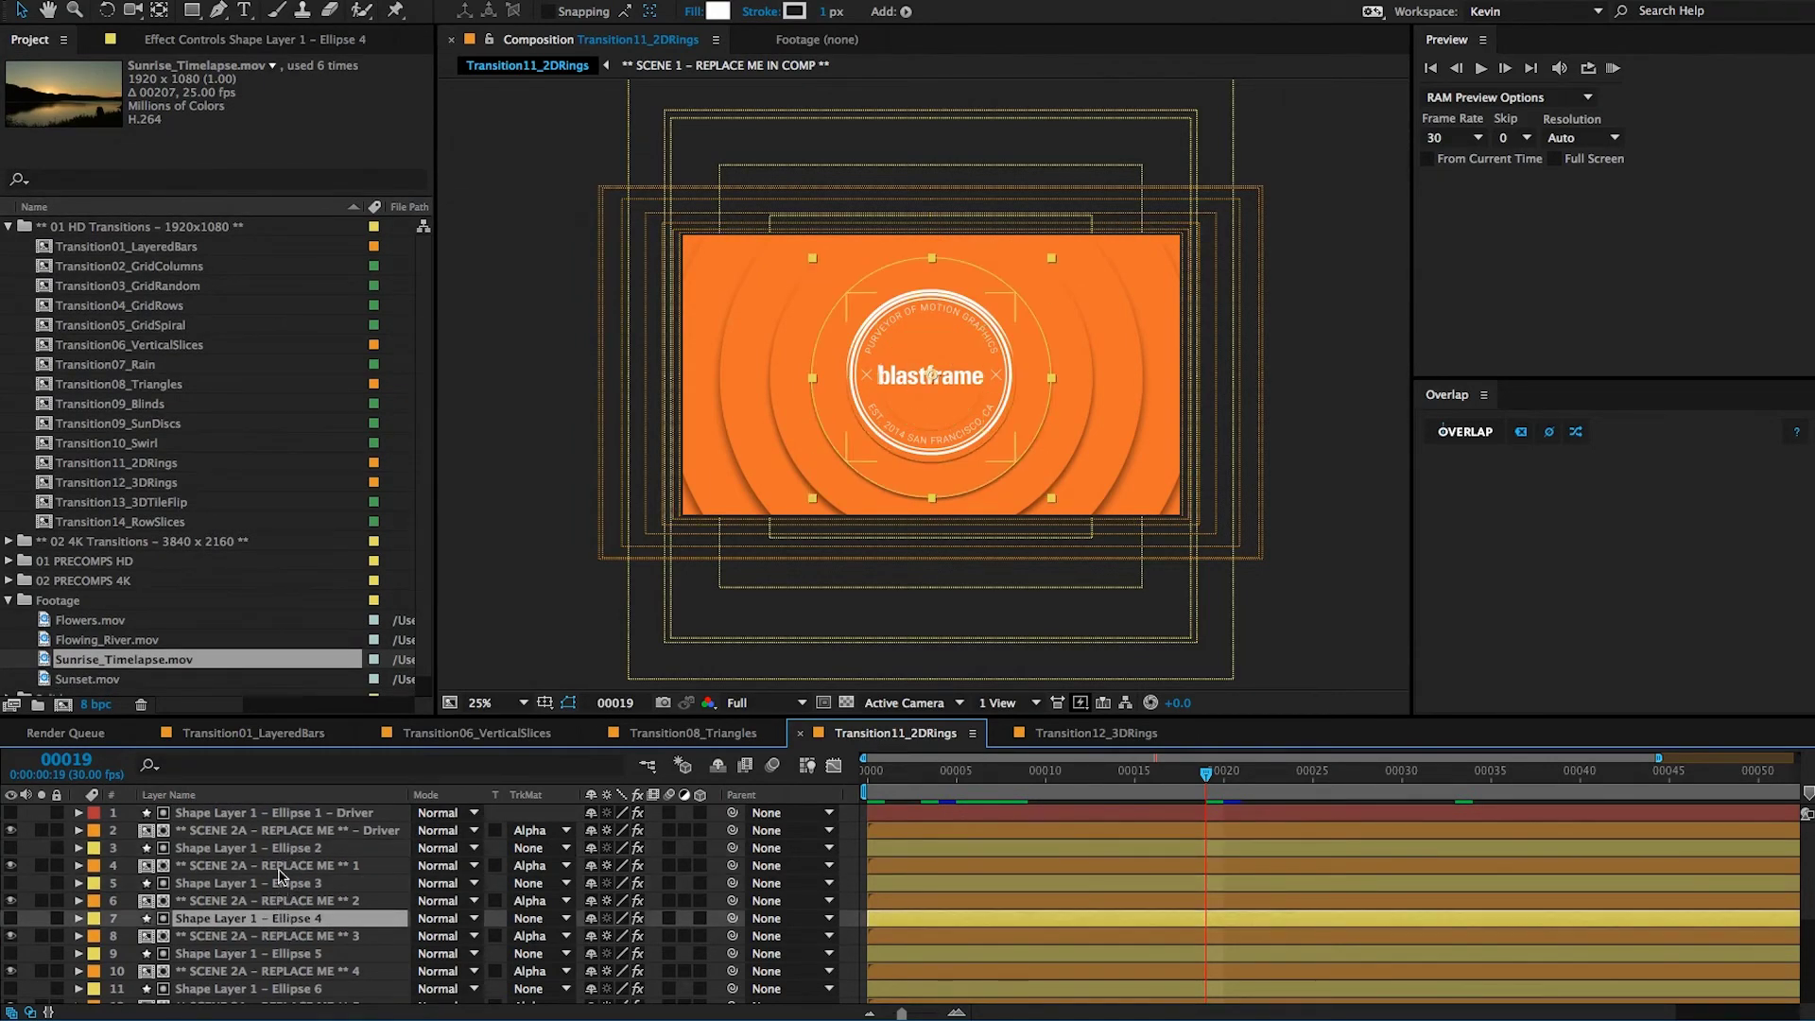
Select all orange-labelled SCENE 2A ring layers, replace them with Flowers.mov and scrub the transition to frame 10
click(253, 829)
click(93, 831)
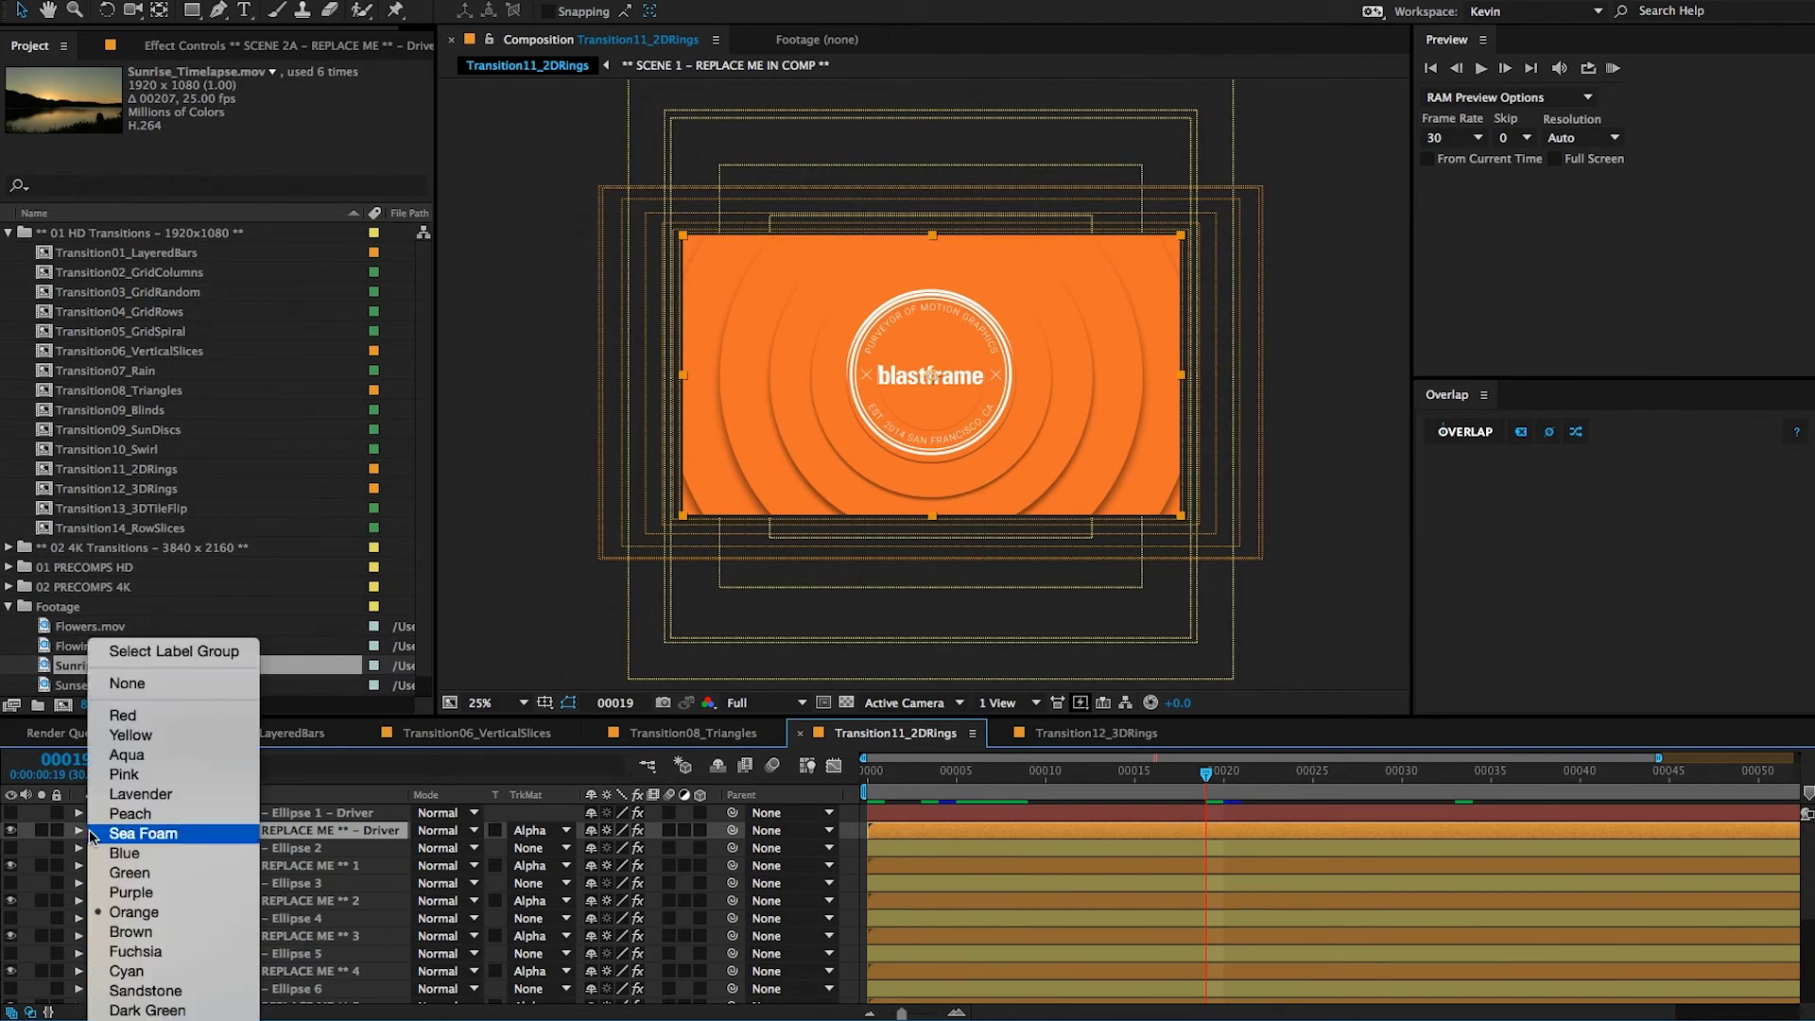
click(142, 652)
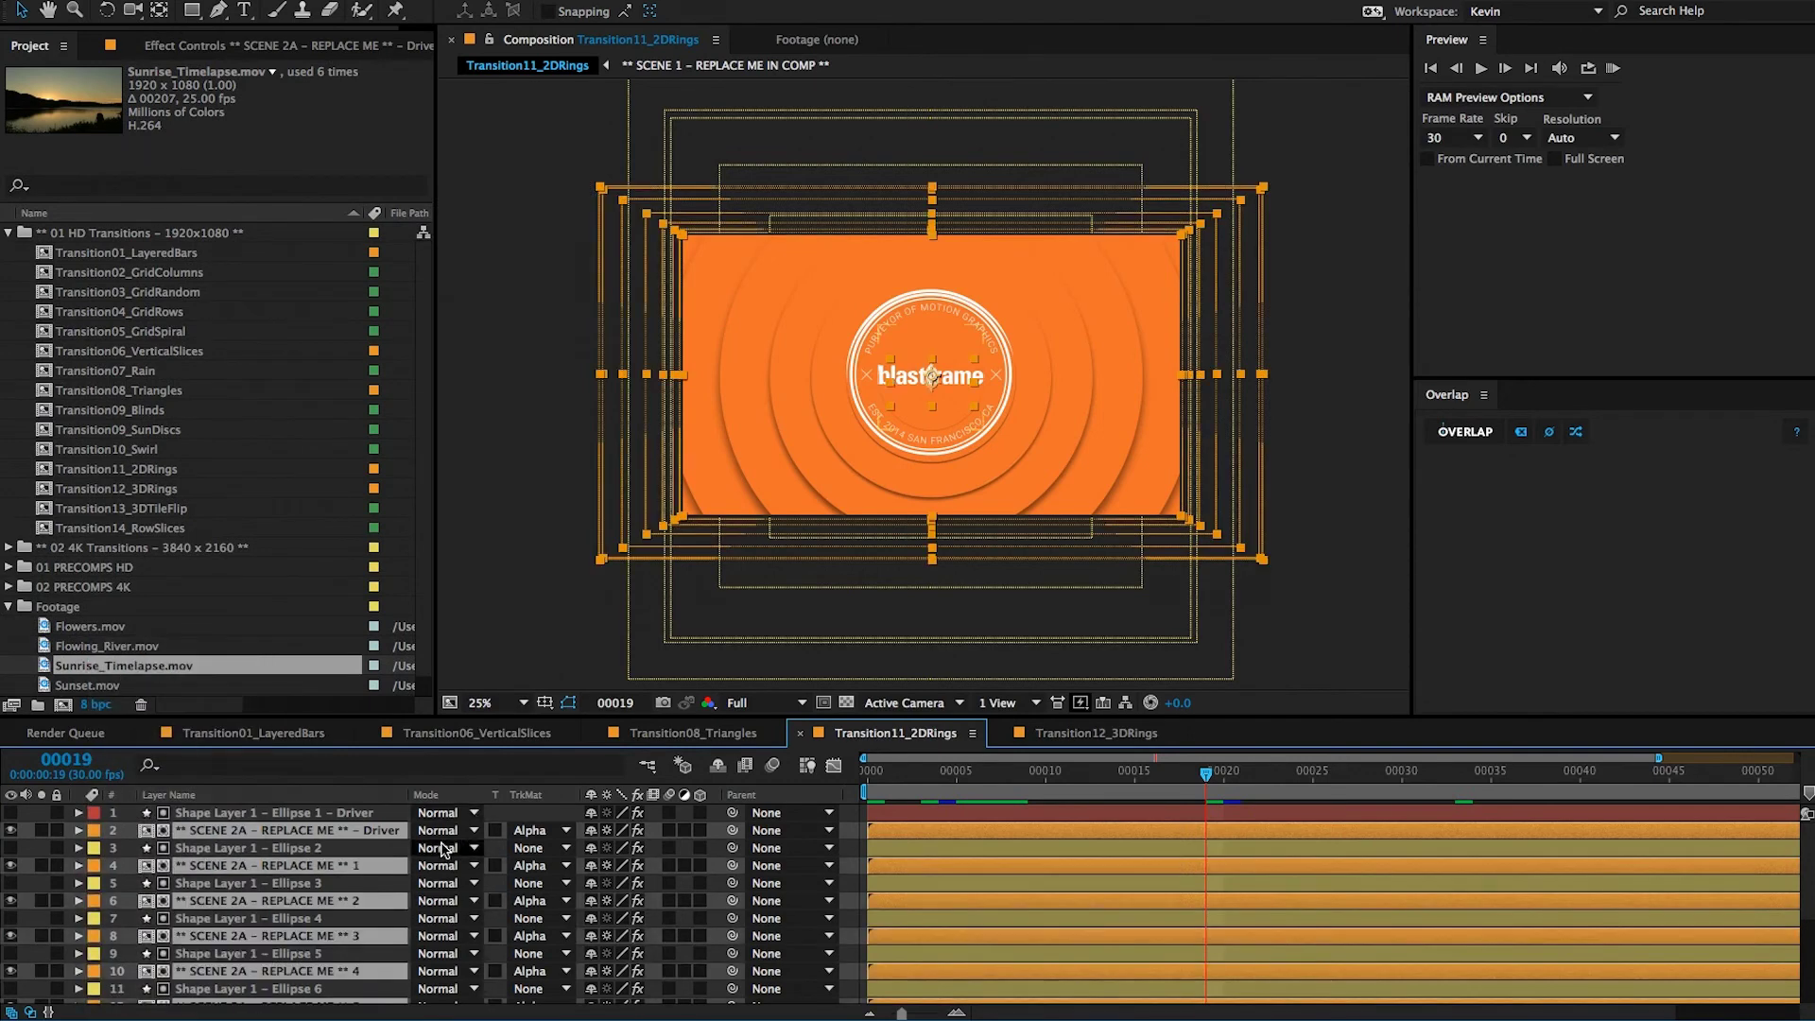
drag(71, 631, 244, 835)
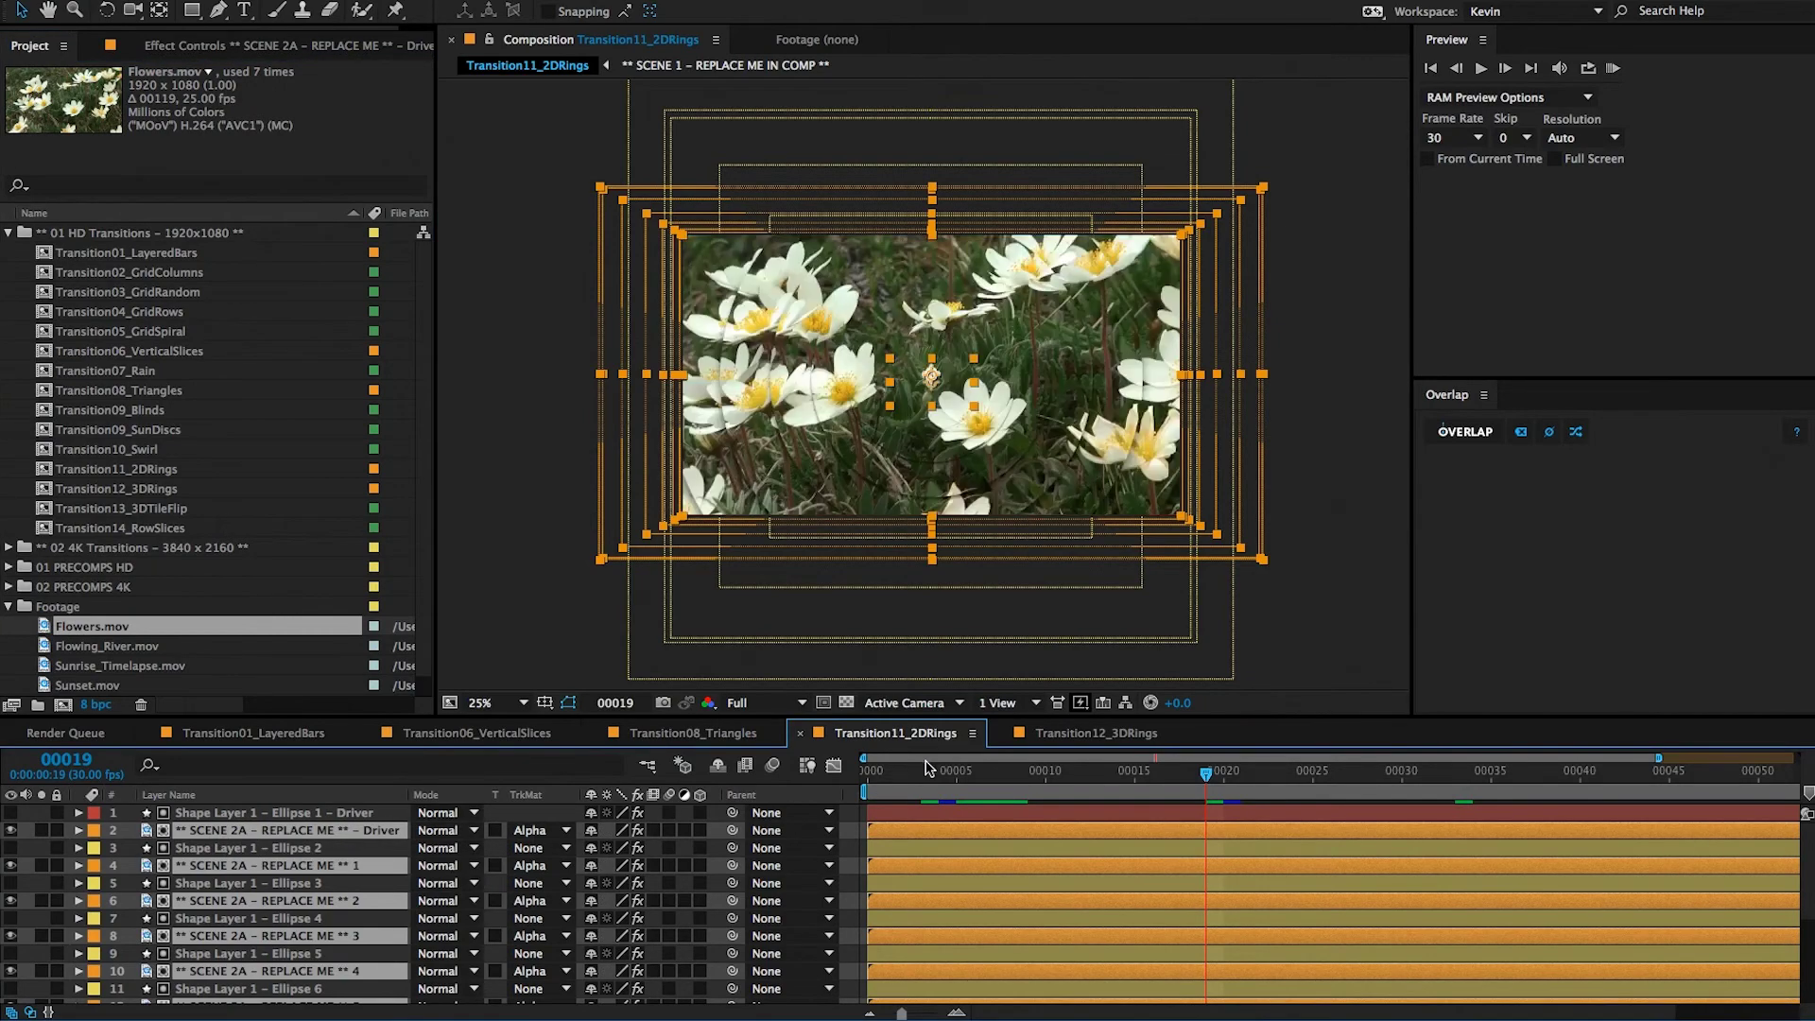
mouse_move(1026, 770)
mouse_down()
mouse_move(1264, 769)
mouse_move(1045, 771)
mouse_up()
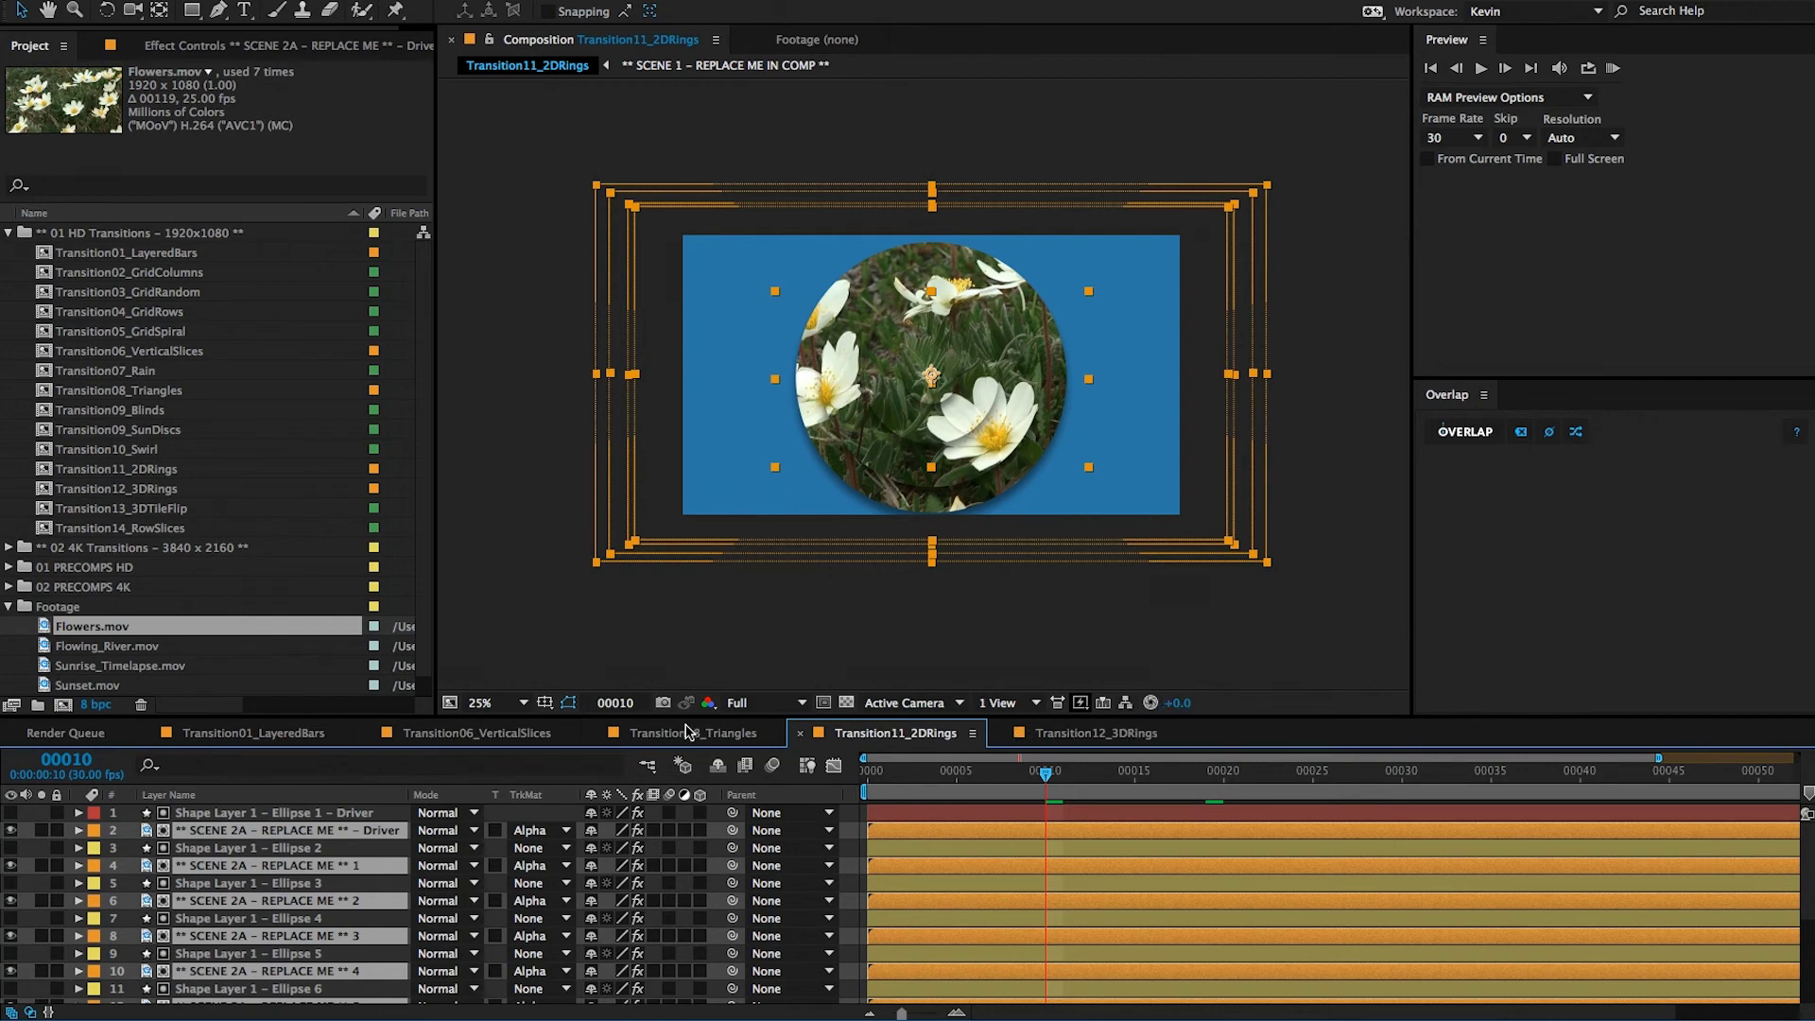
Switch to the Transition12_3DRings composition, scrub to frame 19 and look through its SCENE 1 and SCENE 2 layers
click(1043, 735)
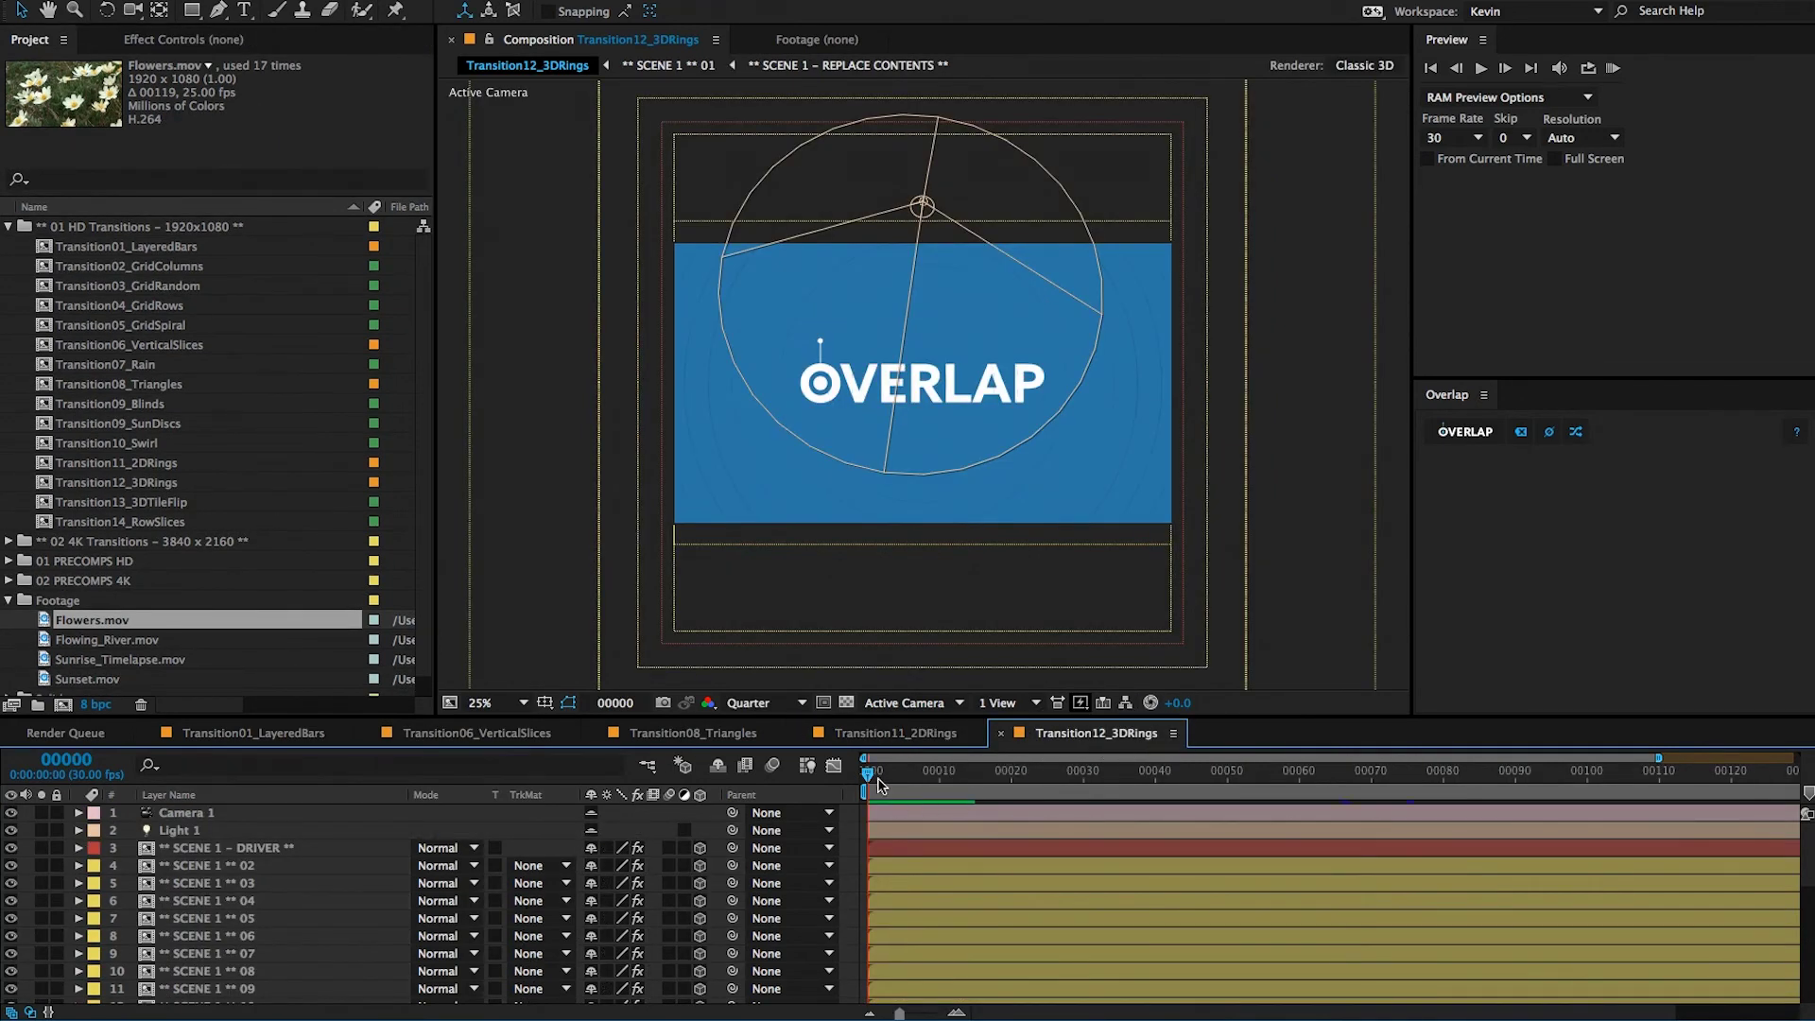
drag(878, 784, 1005, 793)
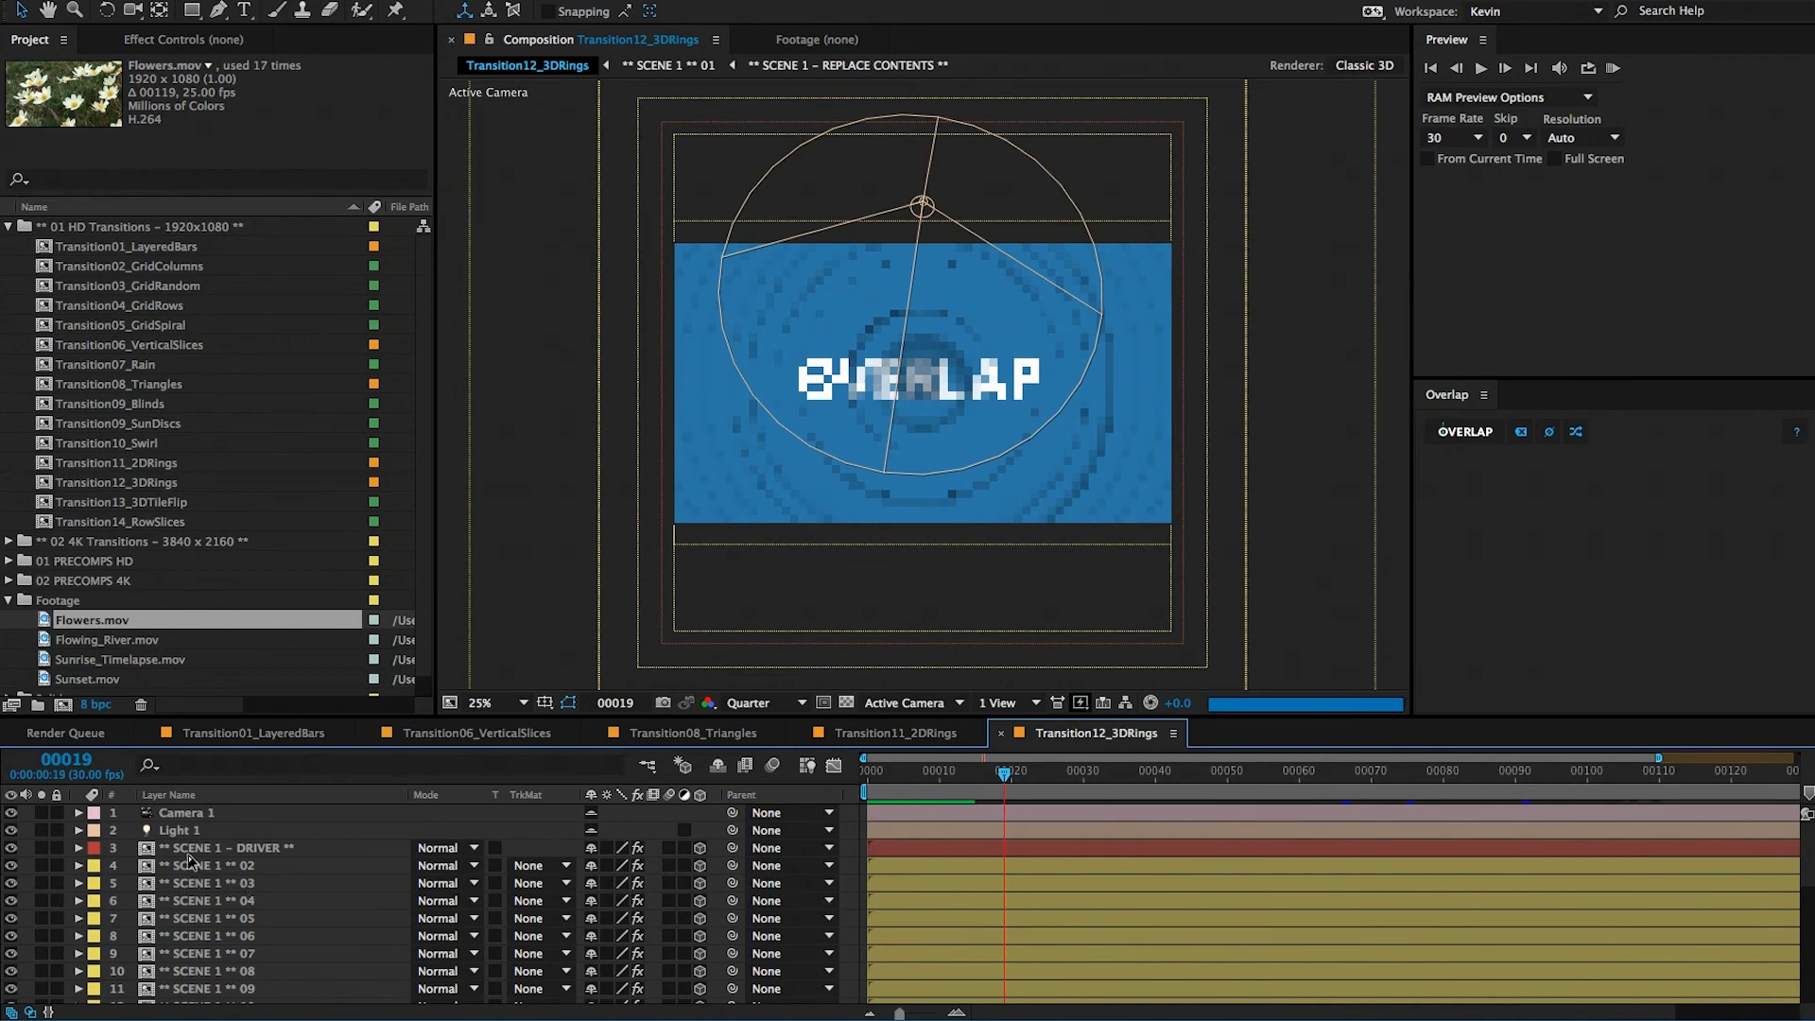
scroll(253, 912, down, 4)
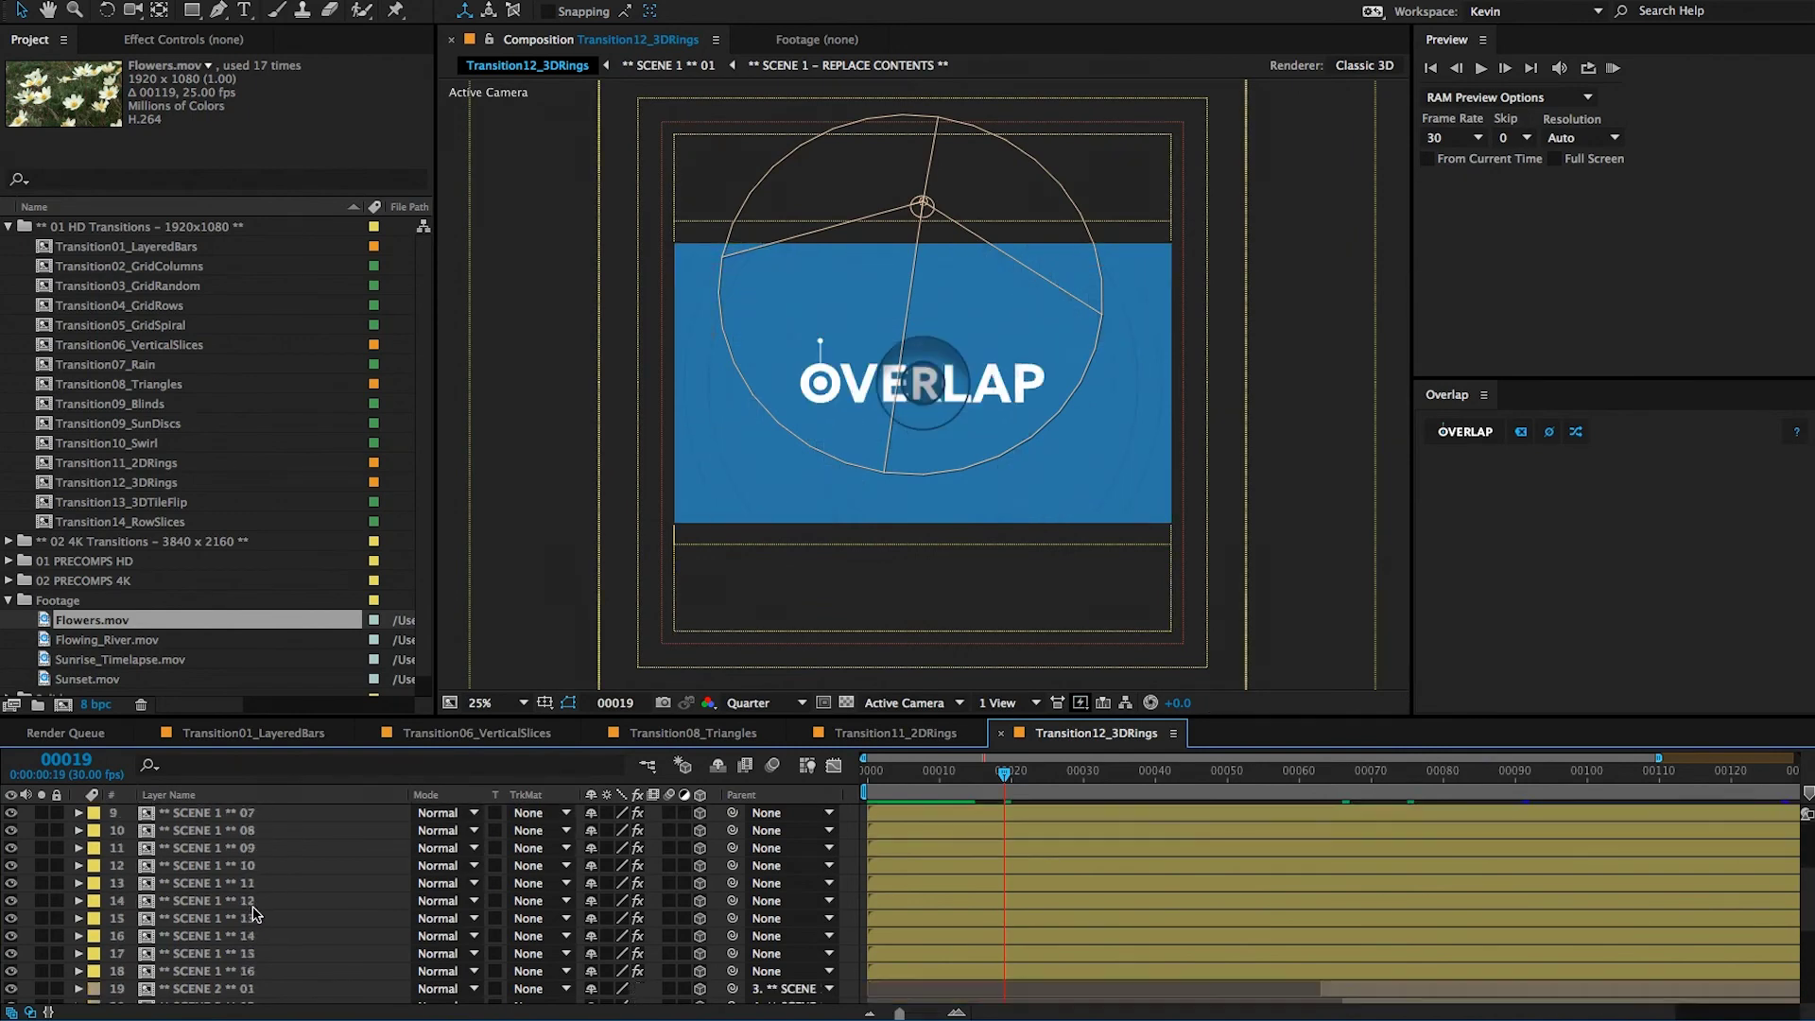
scroll(253, 912, down, 3)
scroll(248, 916, up, 7)
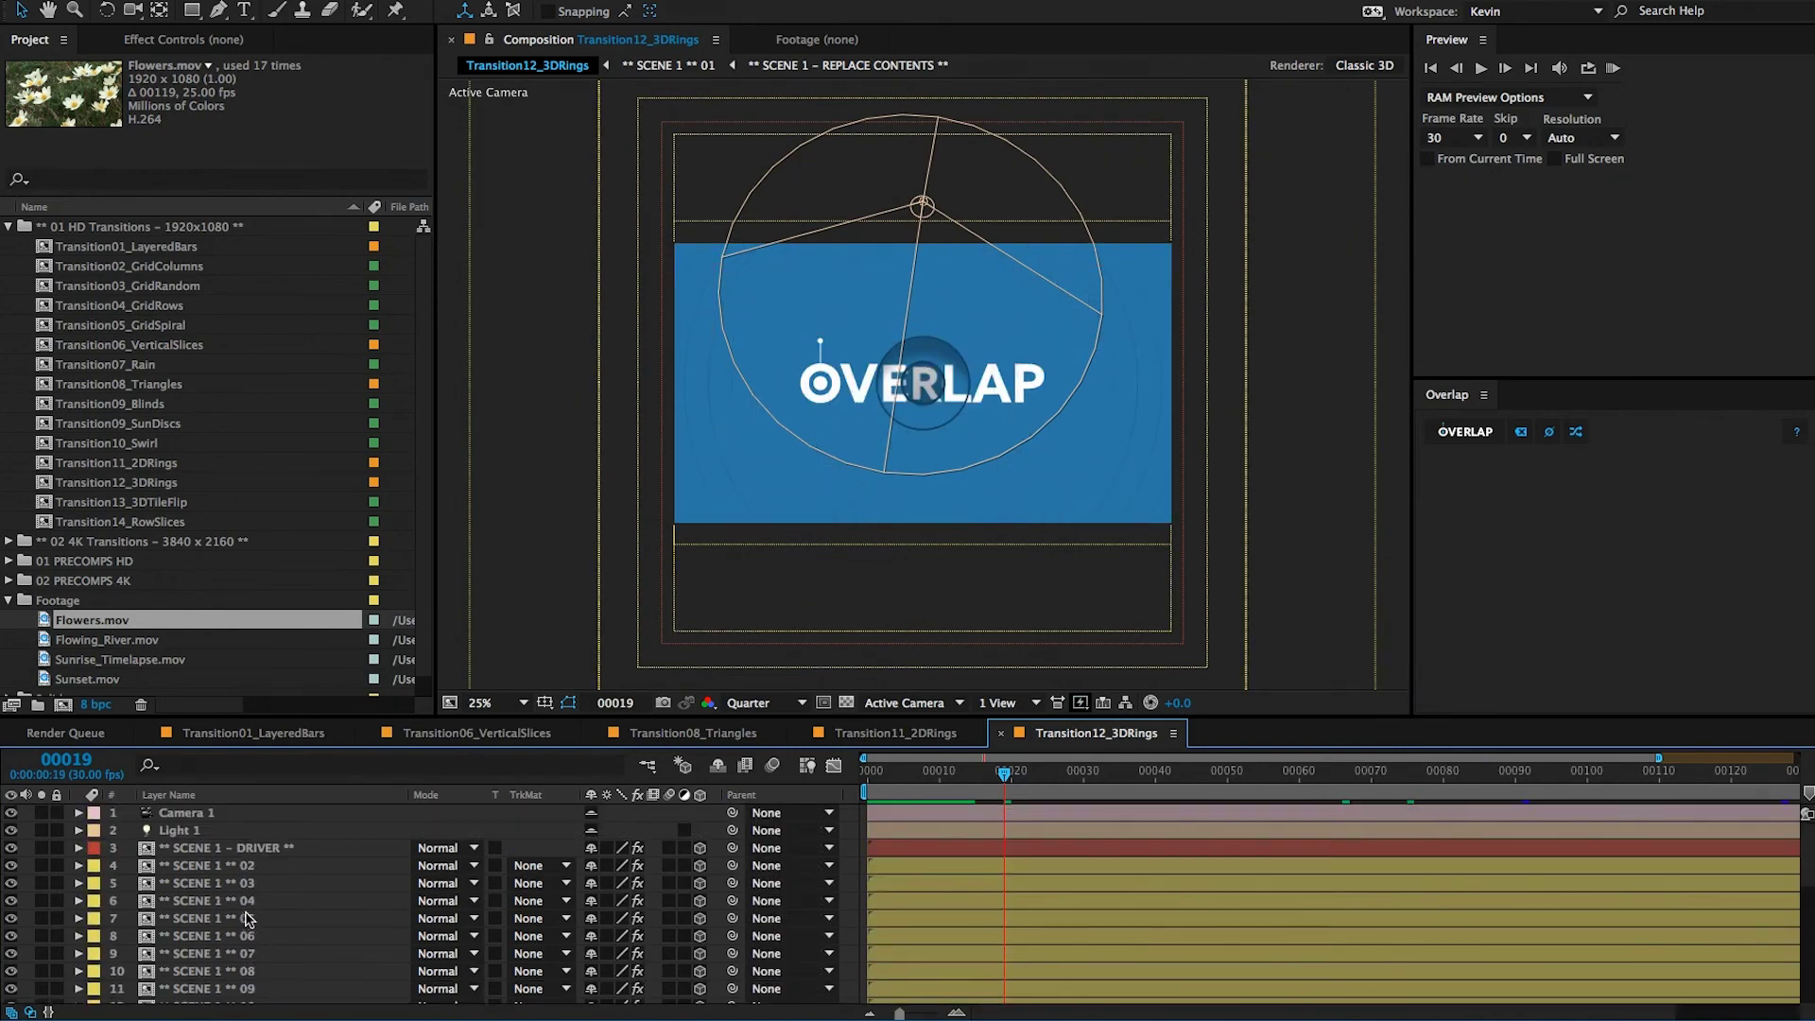
Inspect the SCENE 1 ** 02 precomp, return to Transition12_3DRings and examine the 3D rings at frame 72
double_click(244, 865)
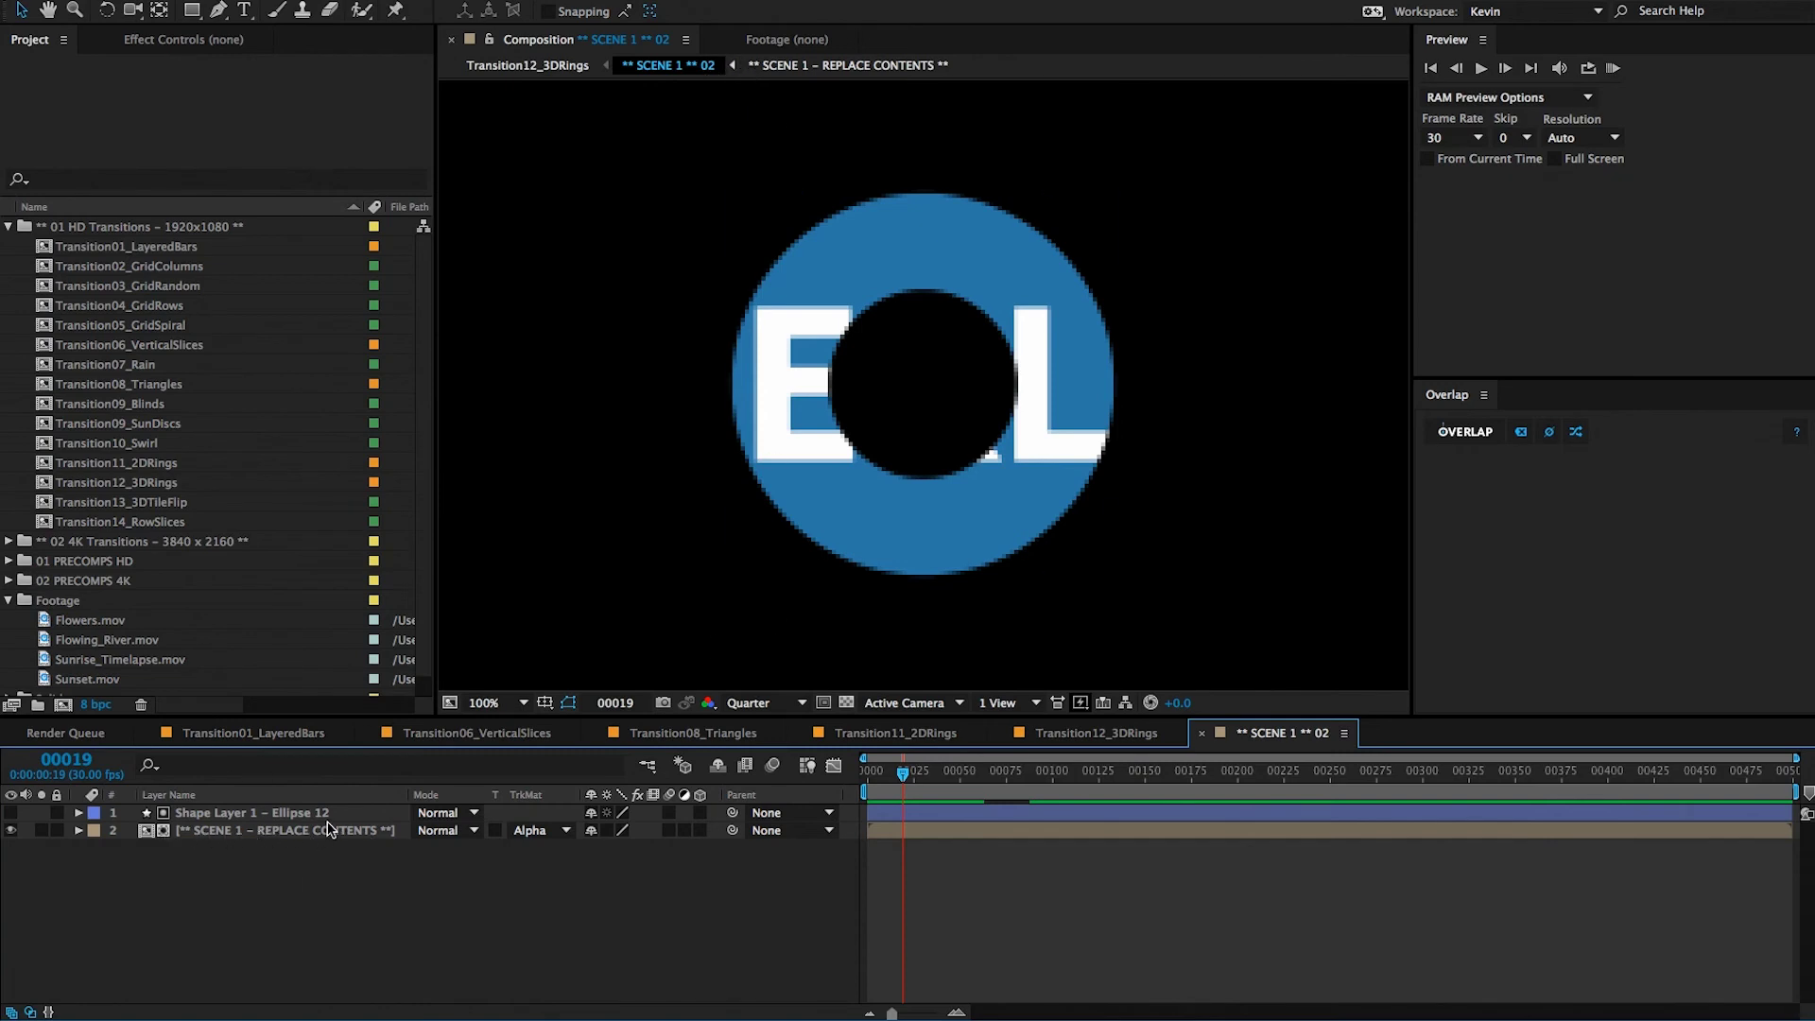
click(529, 65)
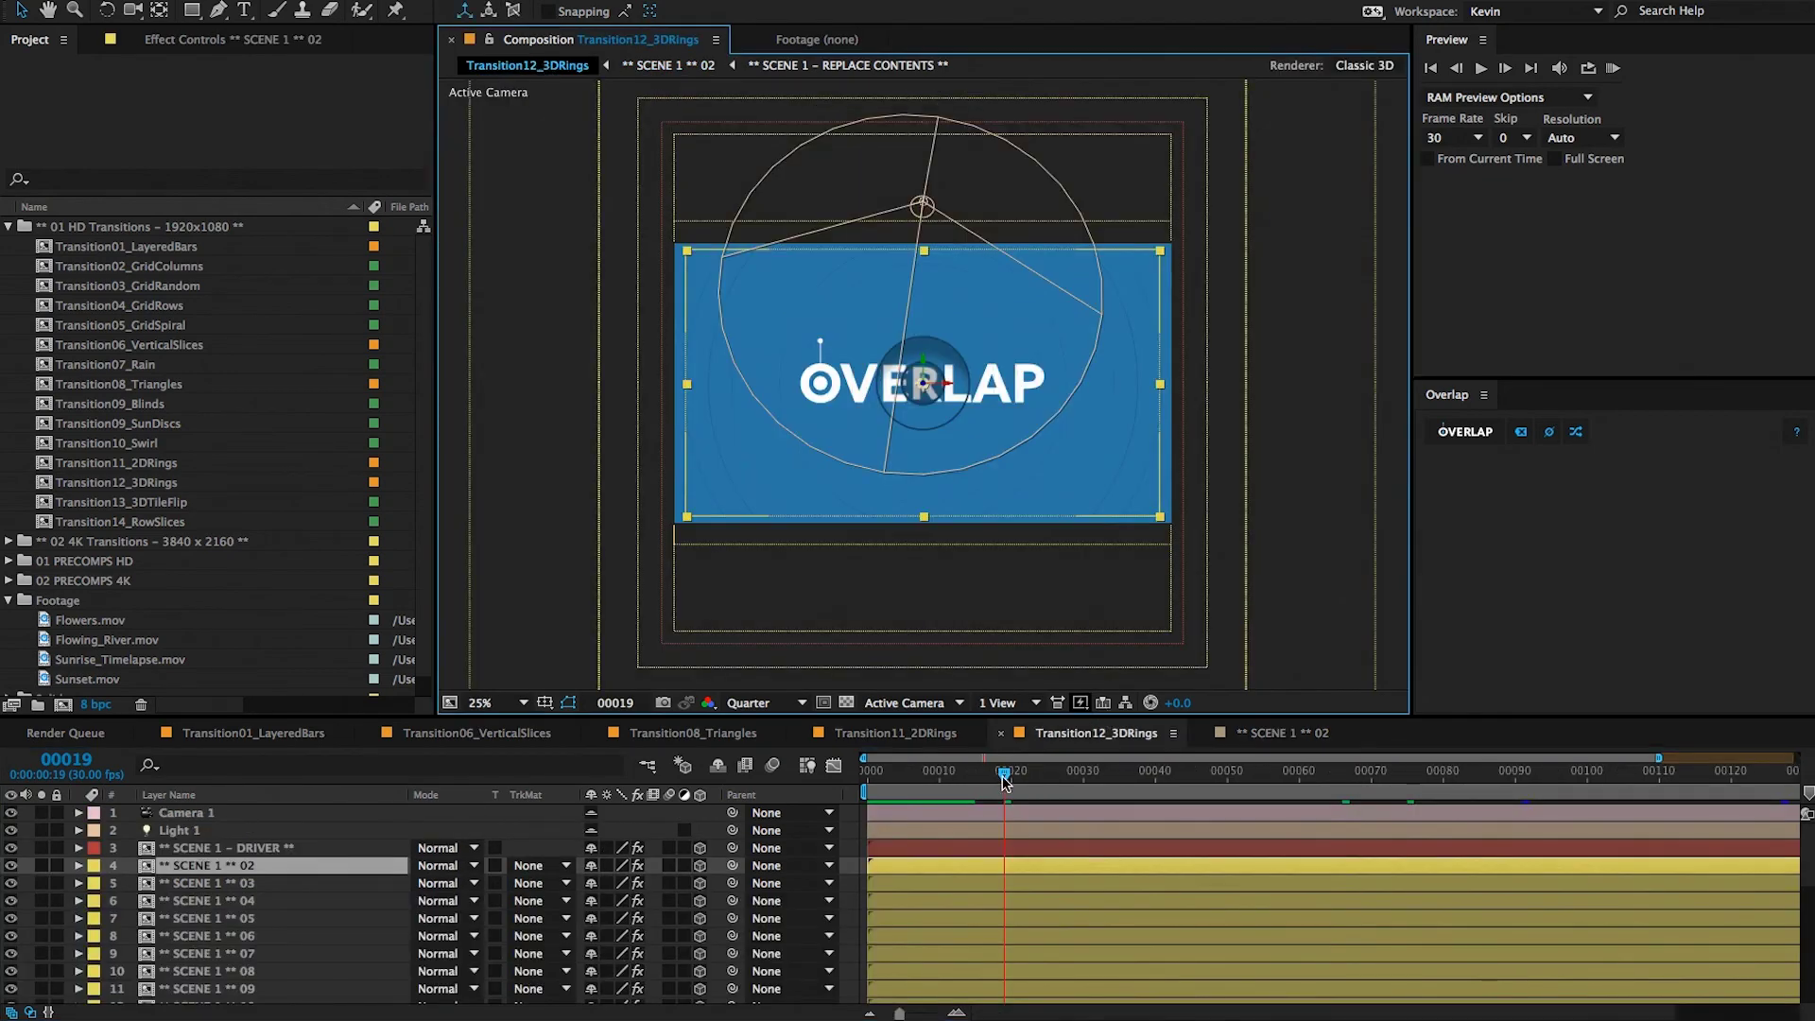
drag(1004, 777, 1381, 793)
key(comma)
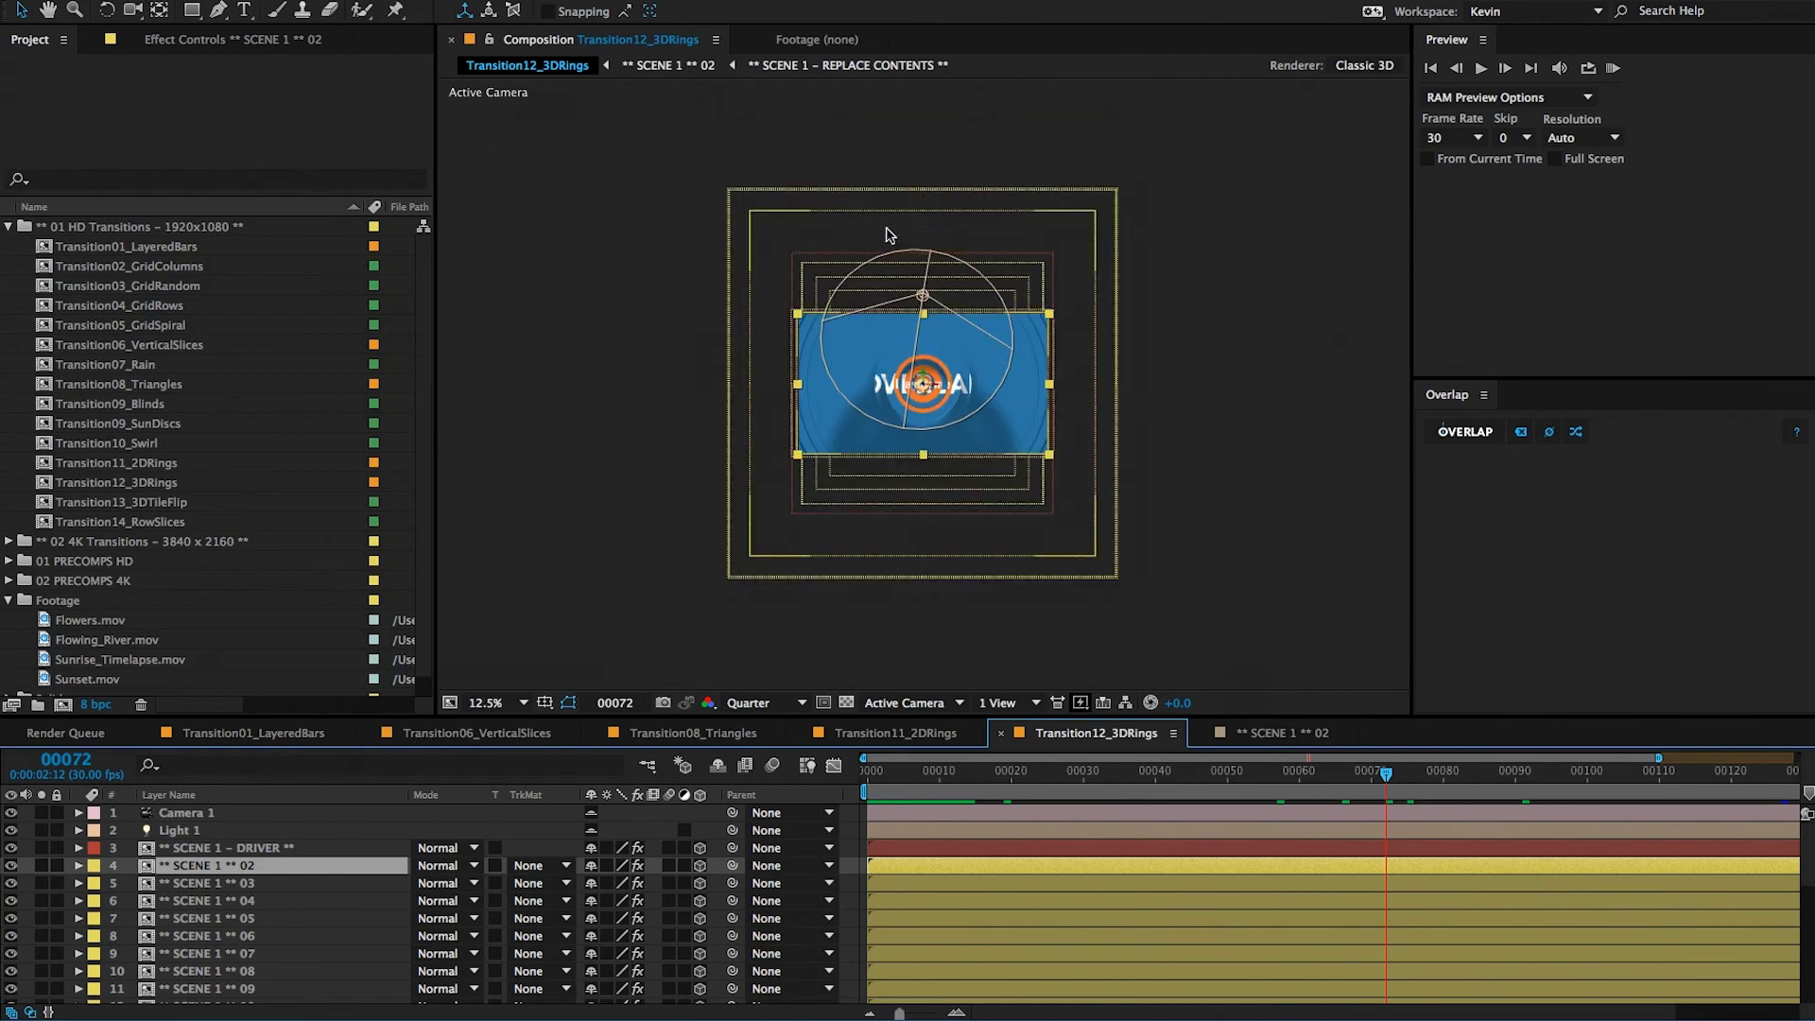
key(period)
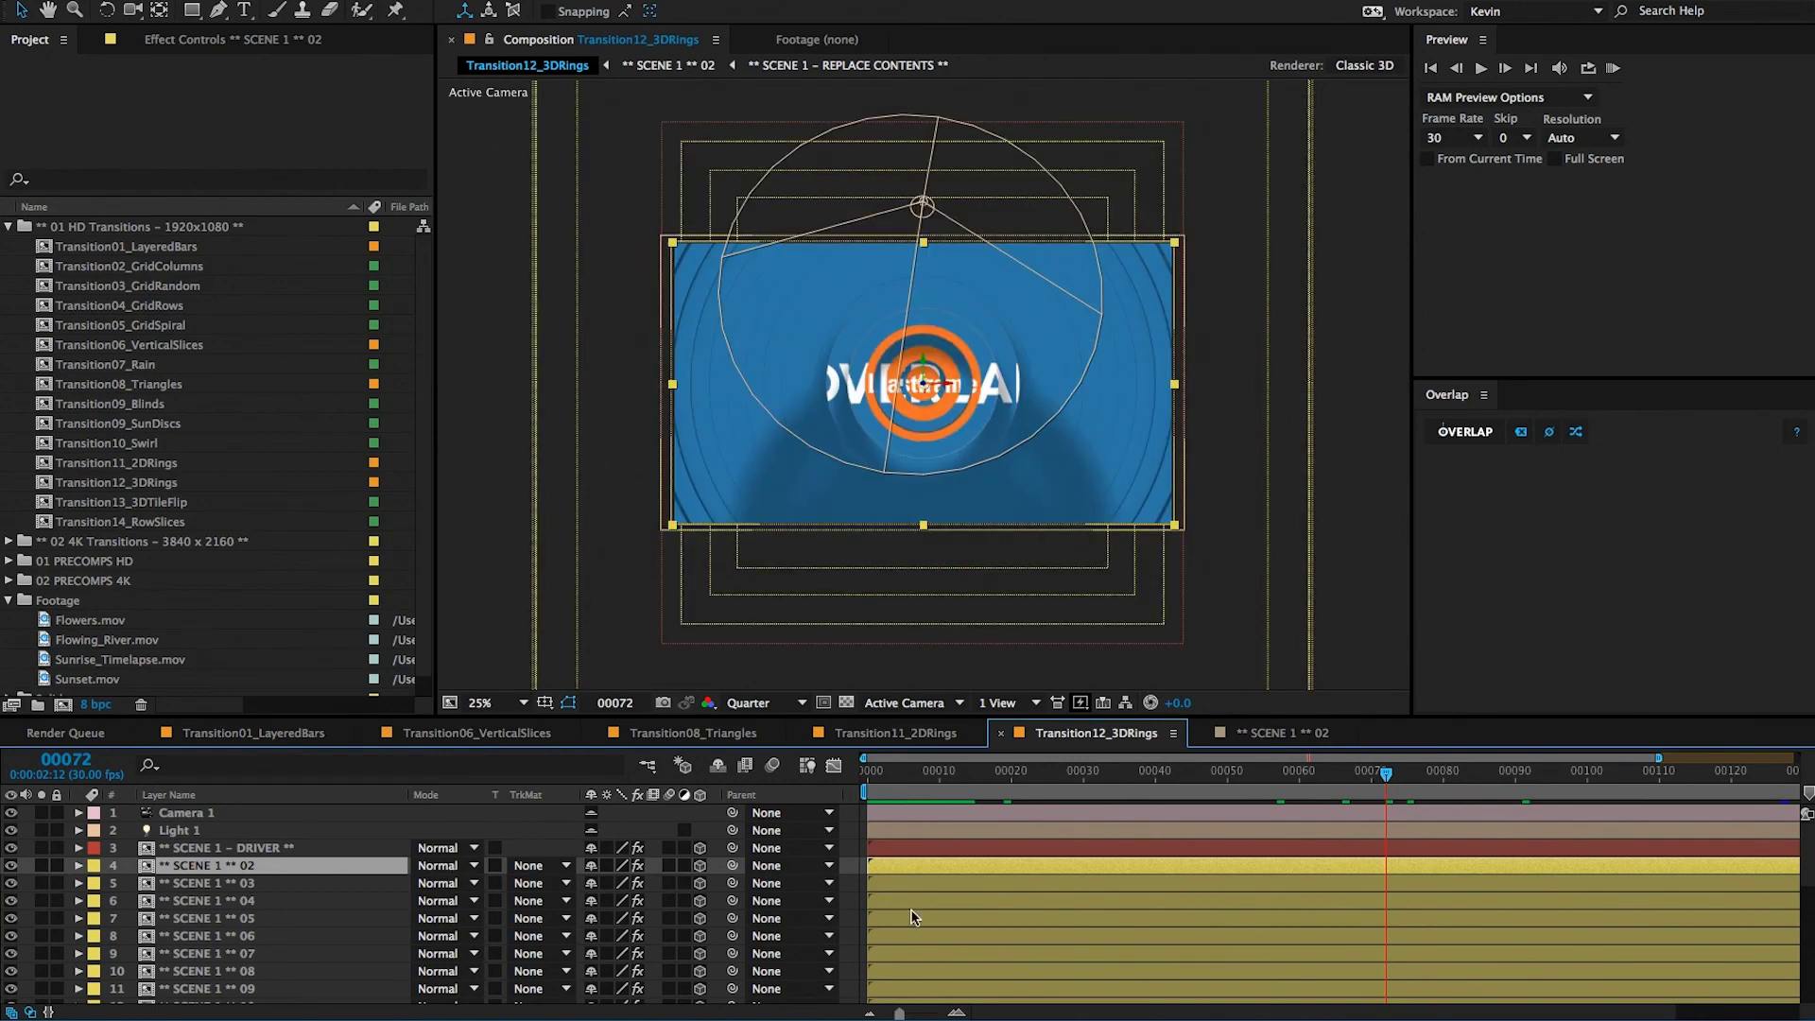
Open the SCENE 1 - REPLACE CONTENTS composition nested inside SCENE 1 ** 02, with its whole frame in view
double_click(205, 867)
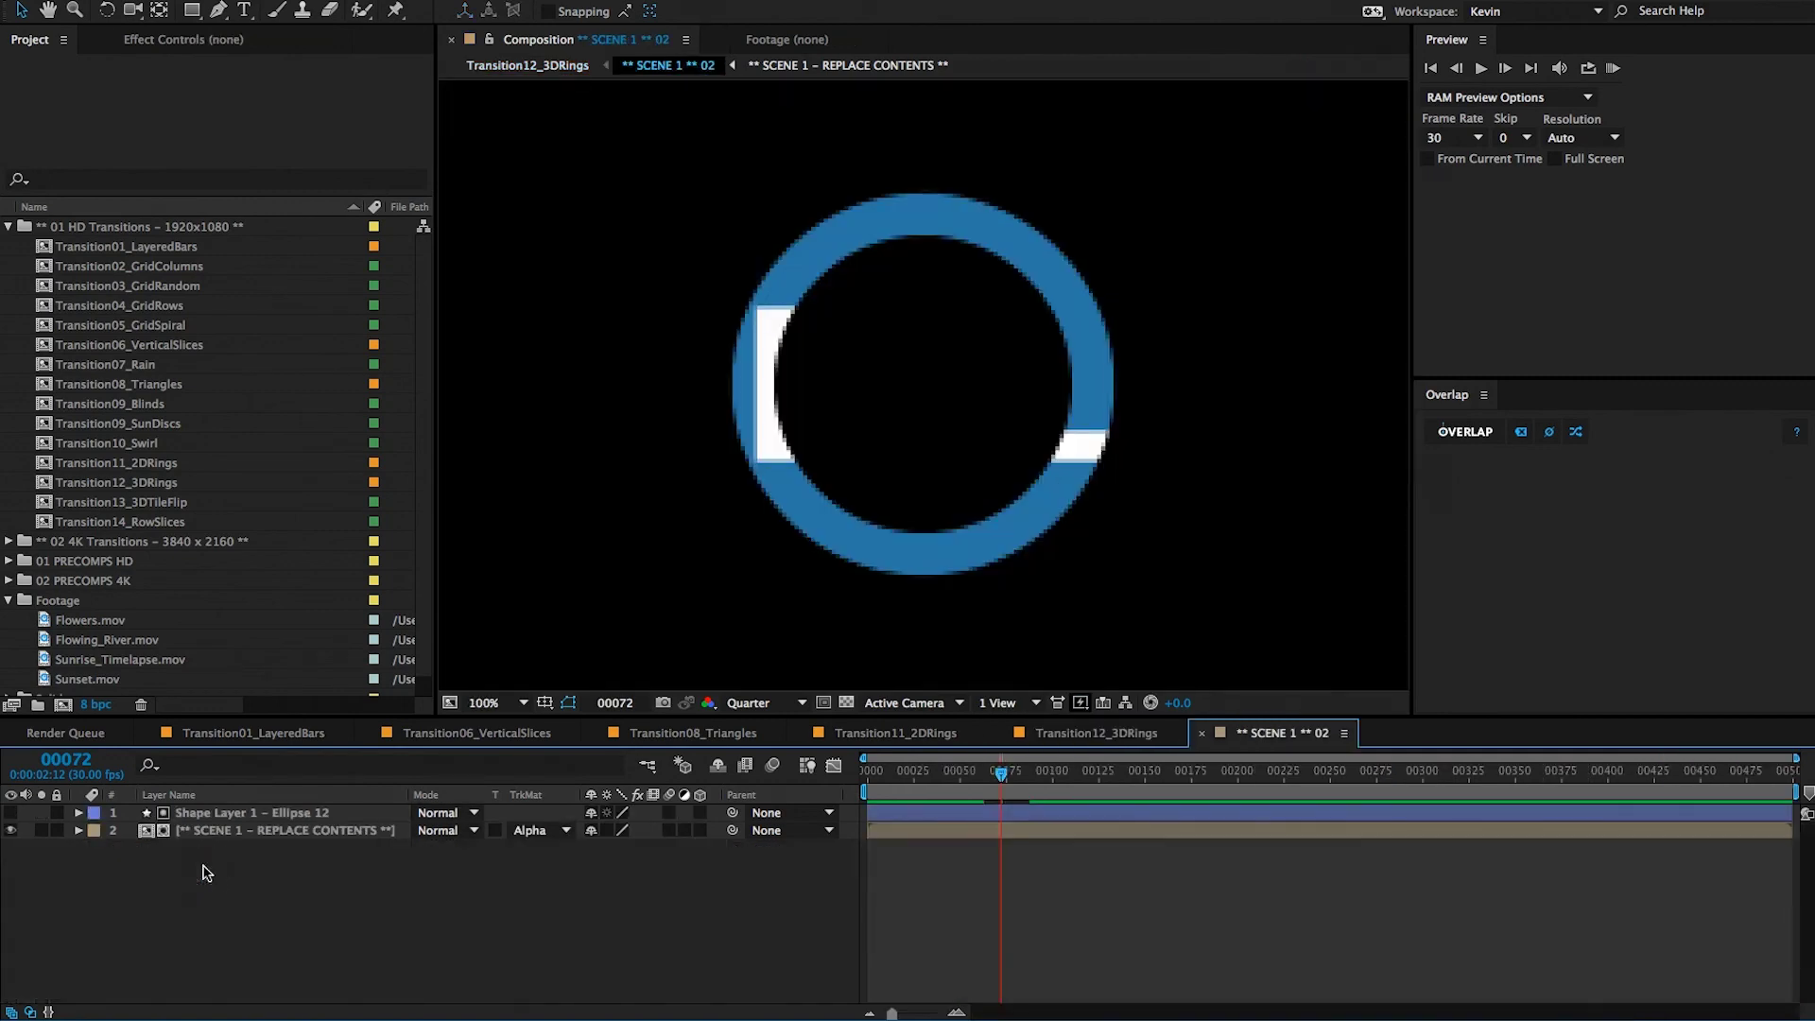
key(comma)
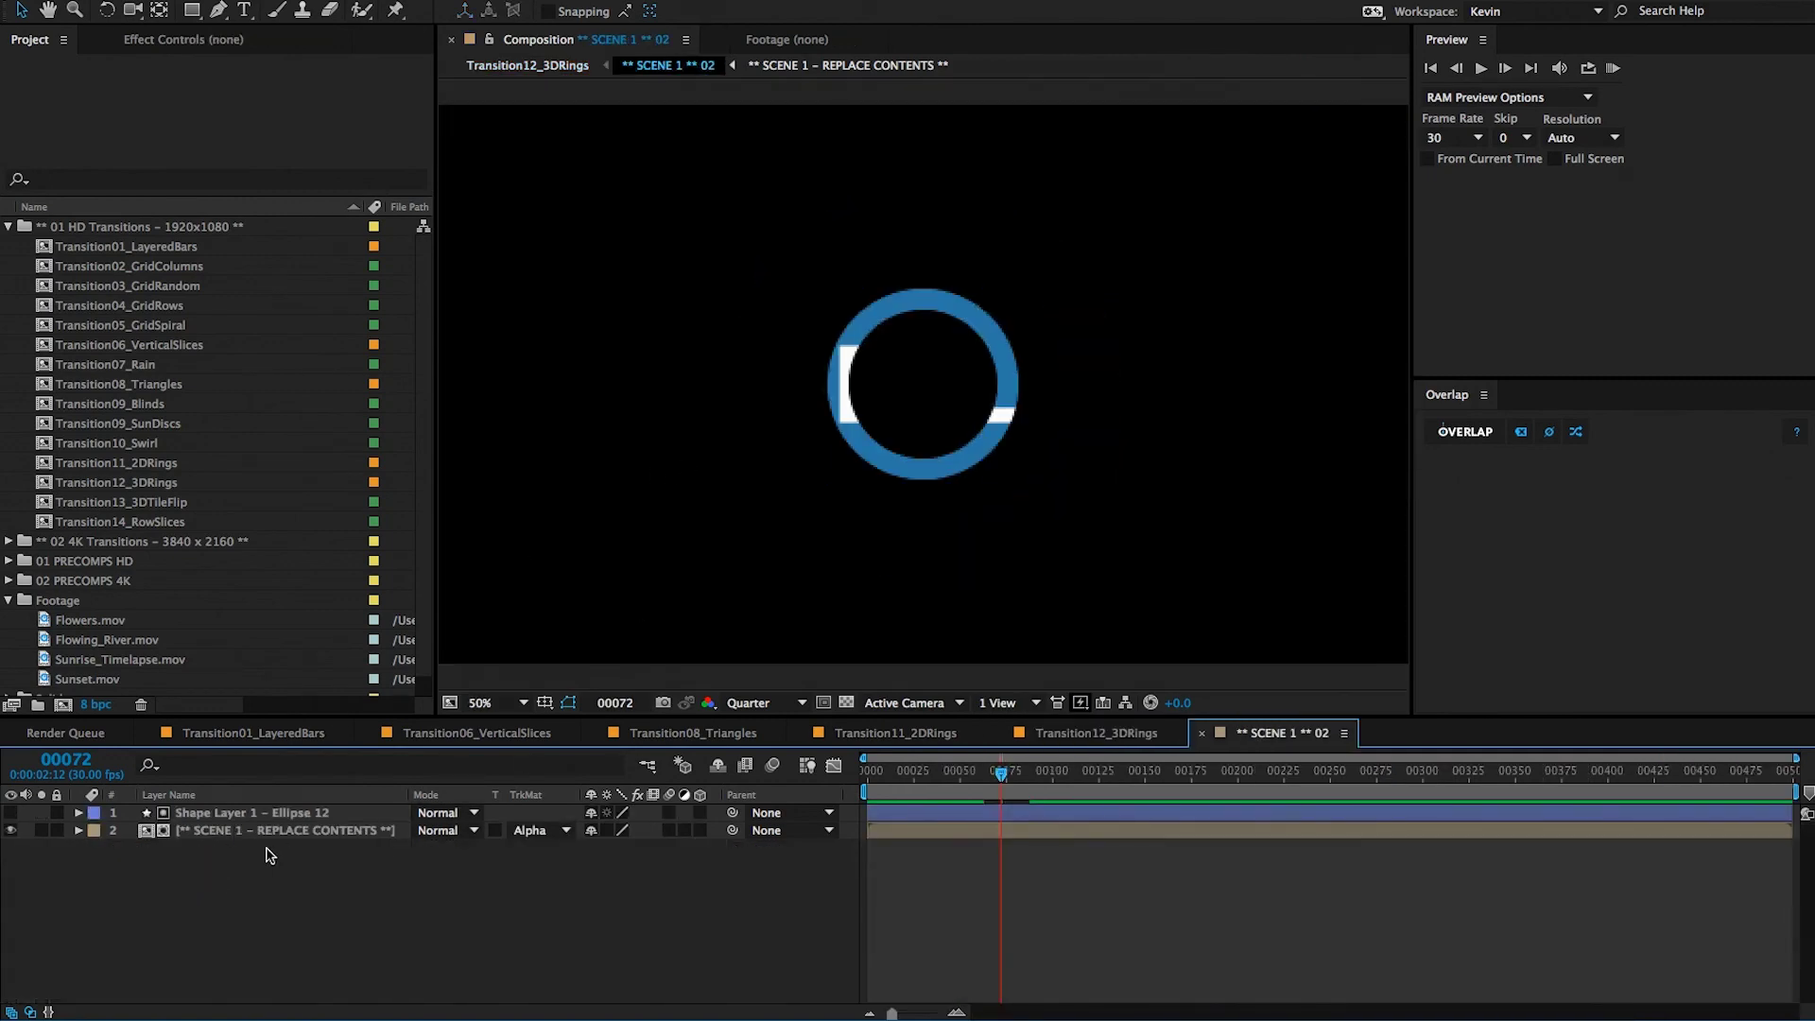
double_click(357, 835)
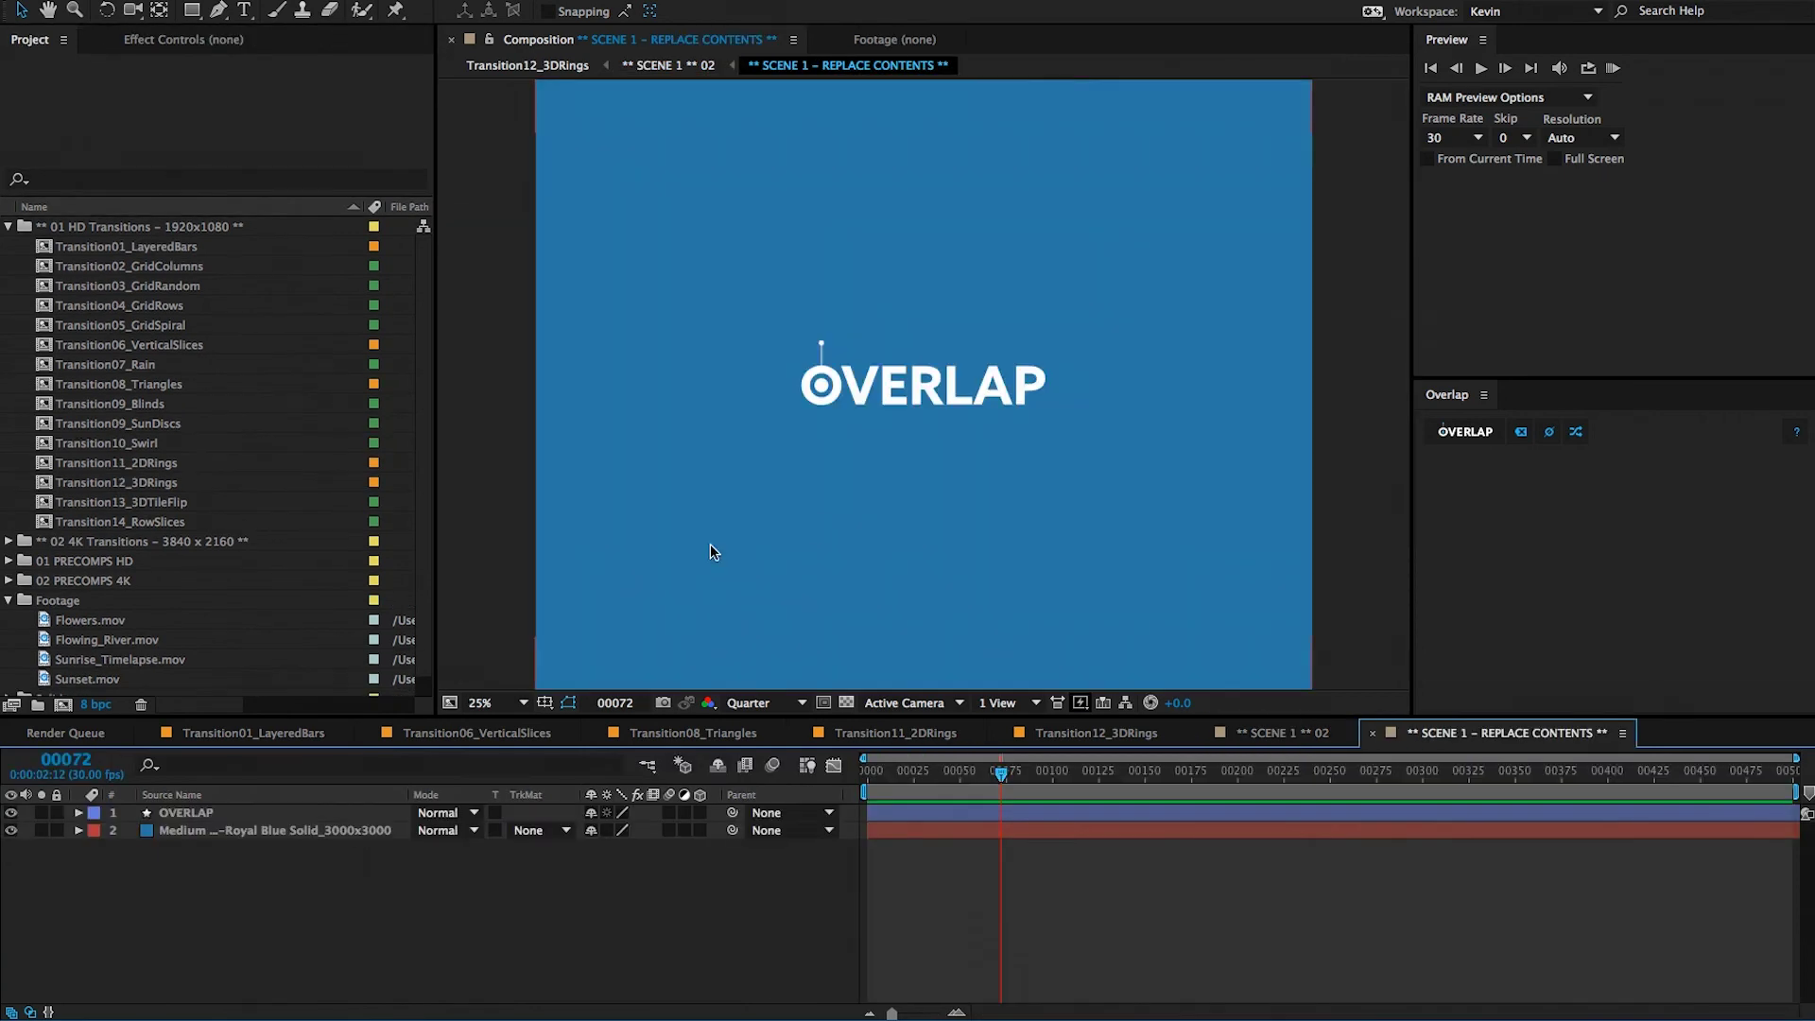
key(comma)
key(comma)
key(comma)
key(comma)
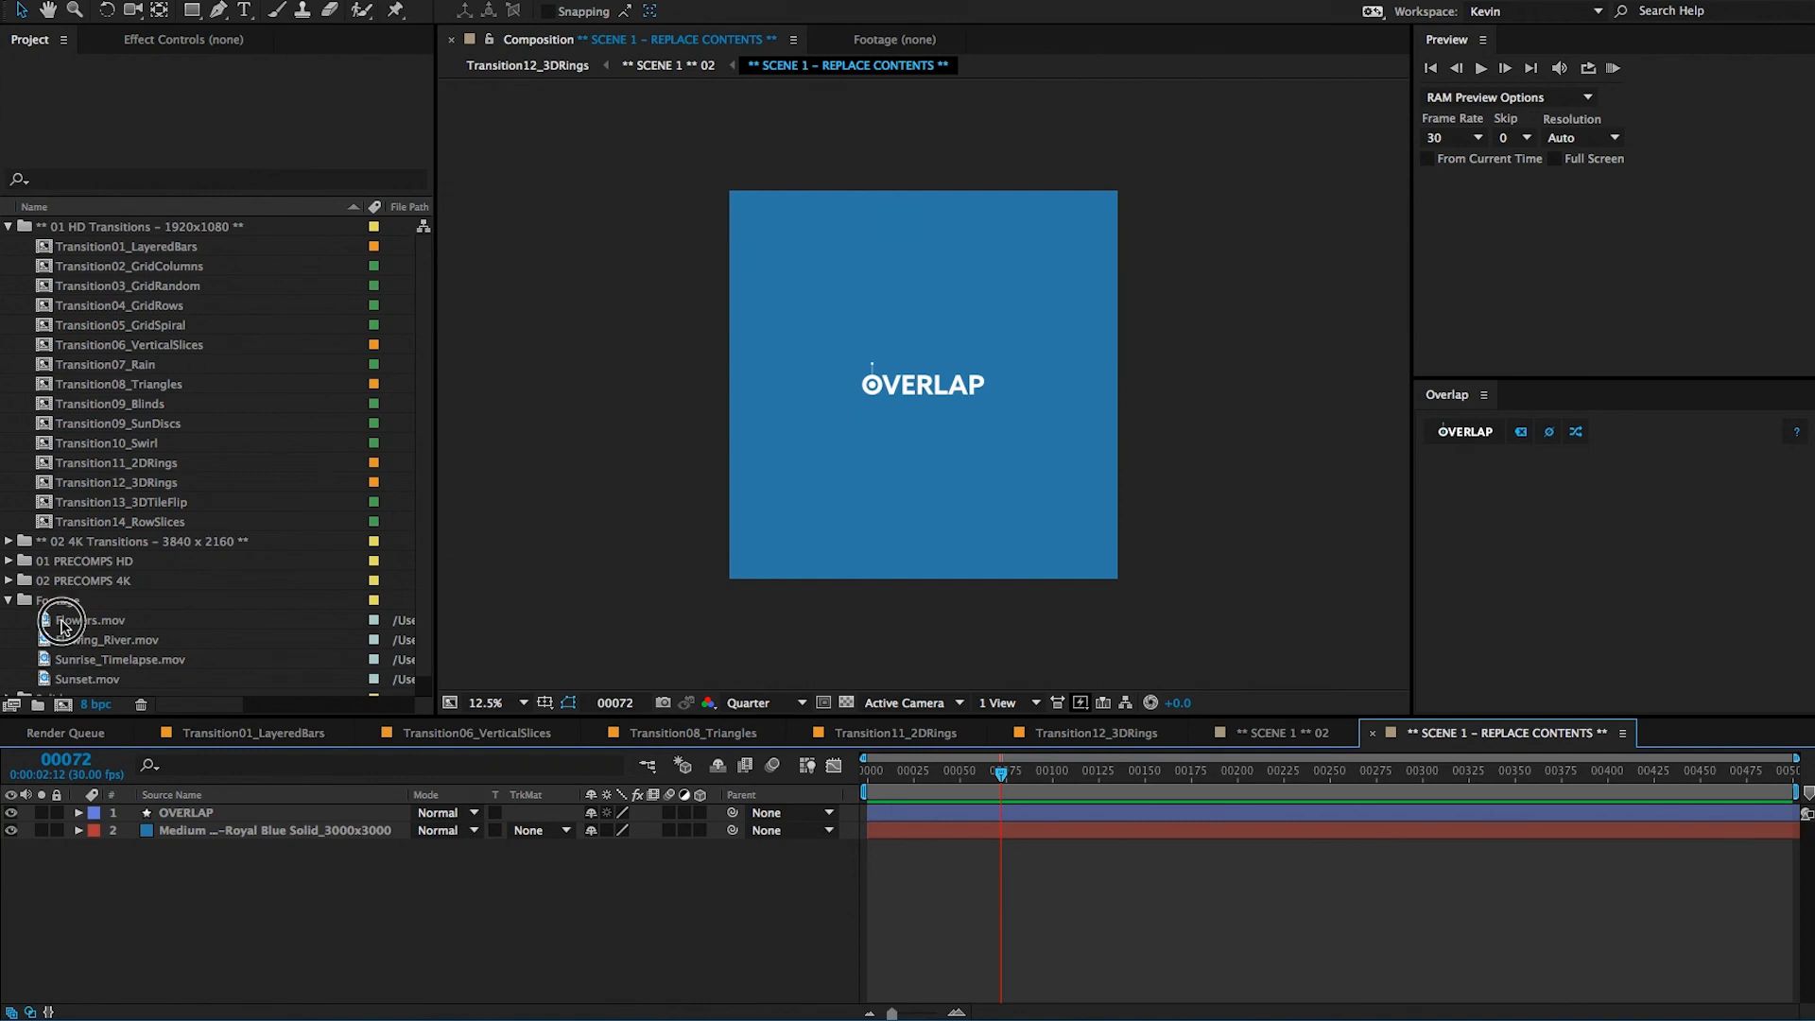
Add Flowers.mov above the OVERLAP layer in SCENE 1 - REPLACE CONTENTS and set its scale to 170%
drag(66, 620, 199, 815)
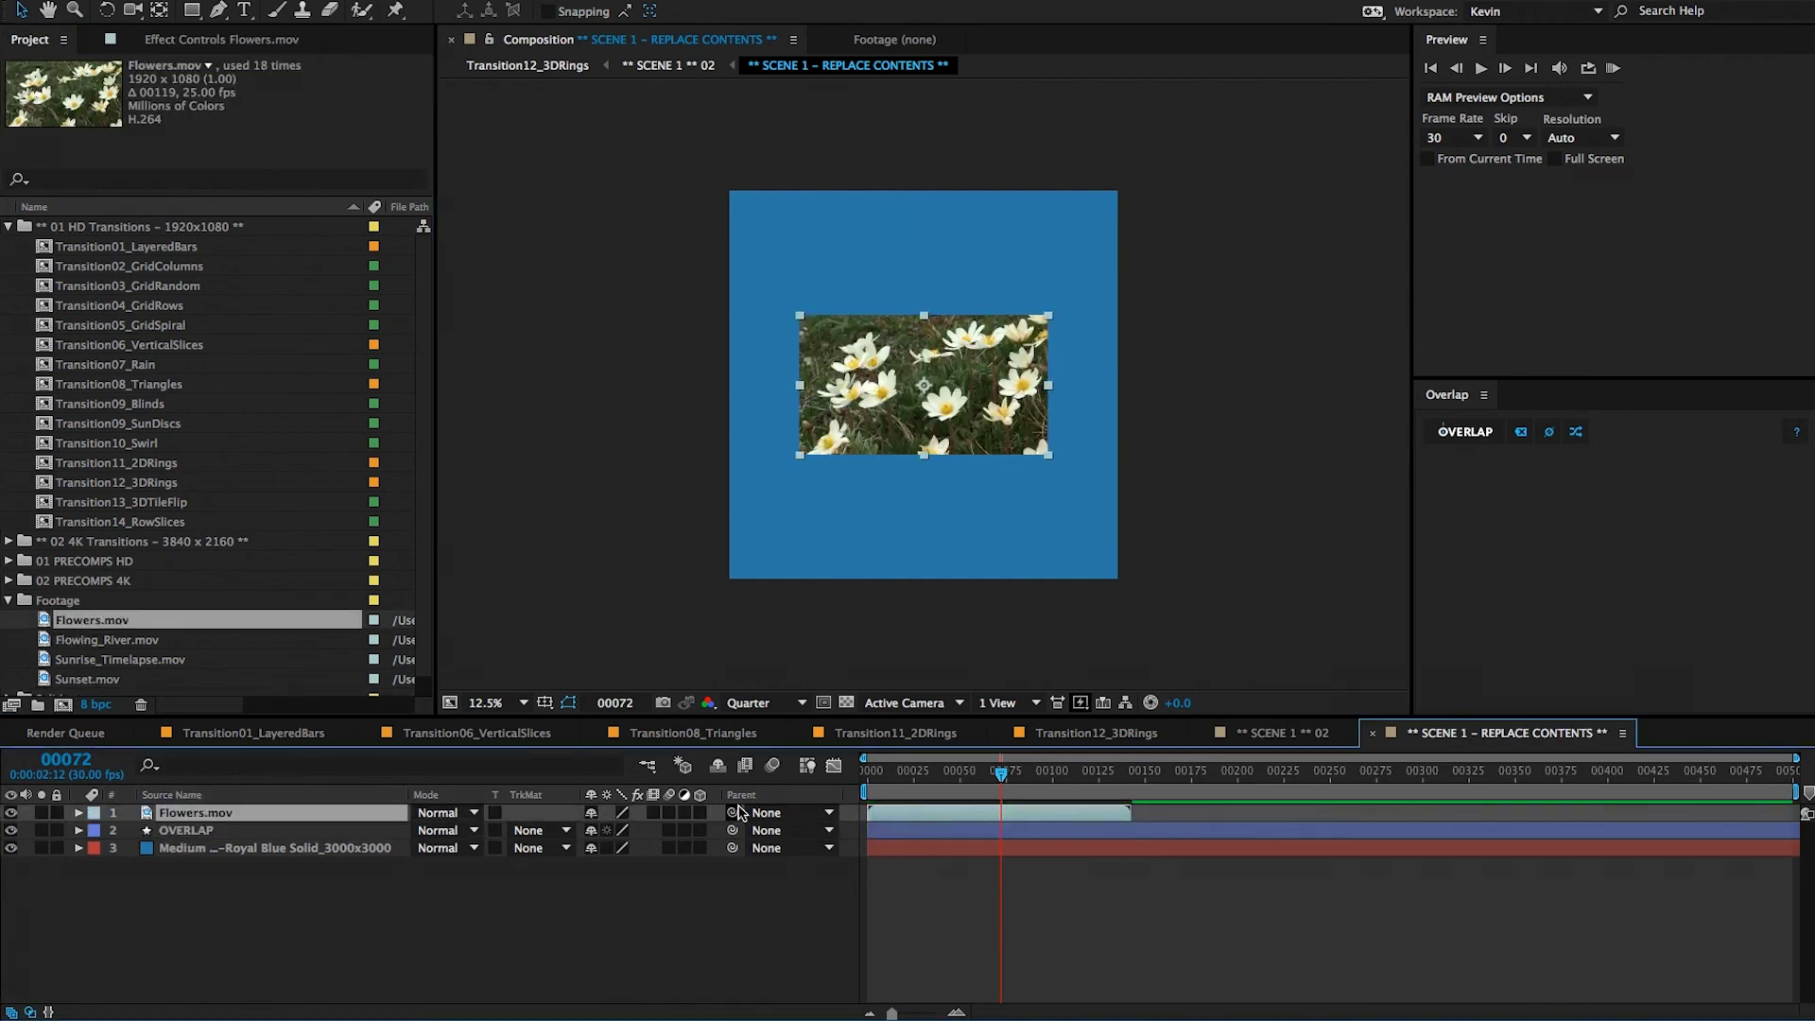
key(s)
drag(673, 830, 688, 832)
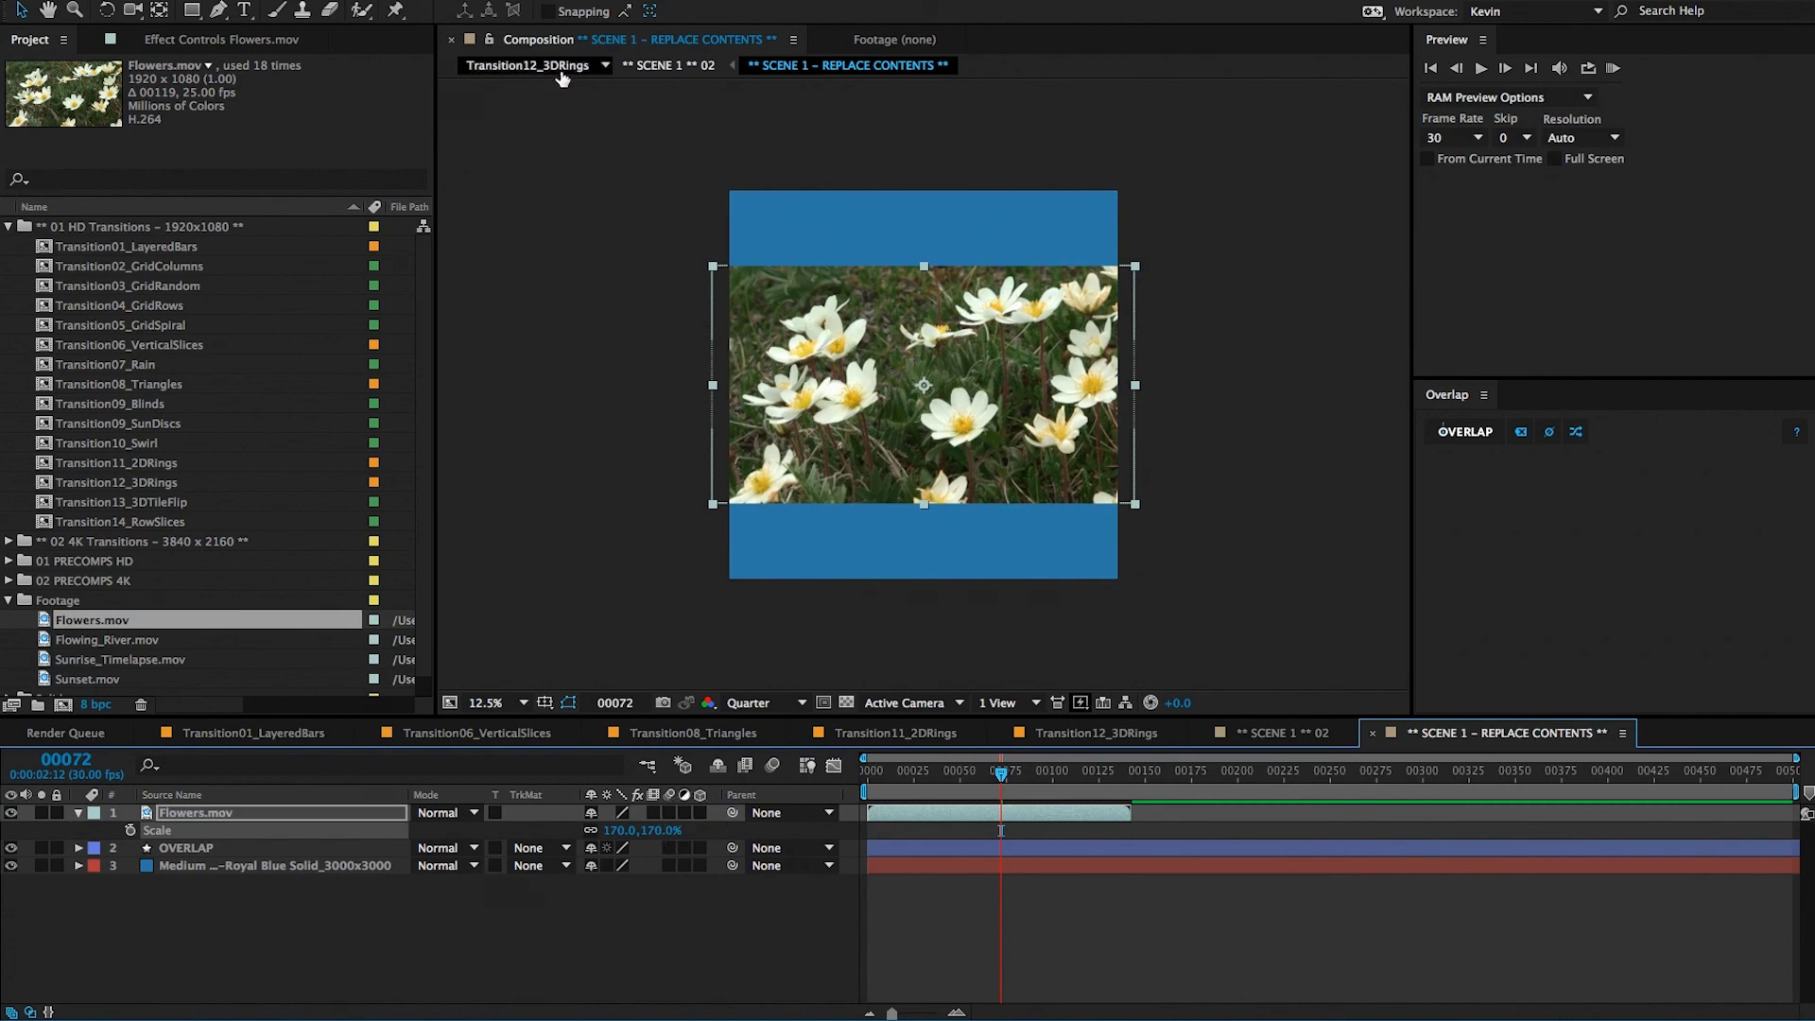
Return to Transition12_3DRings and scrub from the start to frame 50 to check the flower footage in the rings
click(544, 66)
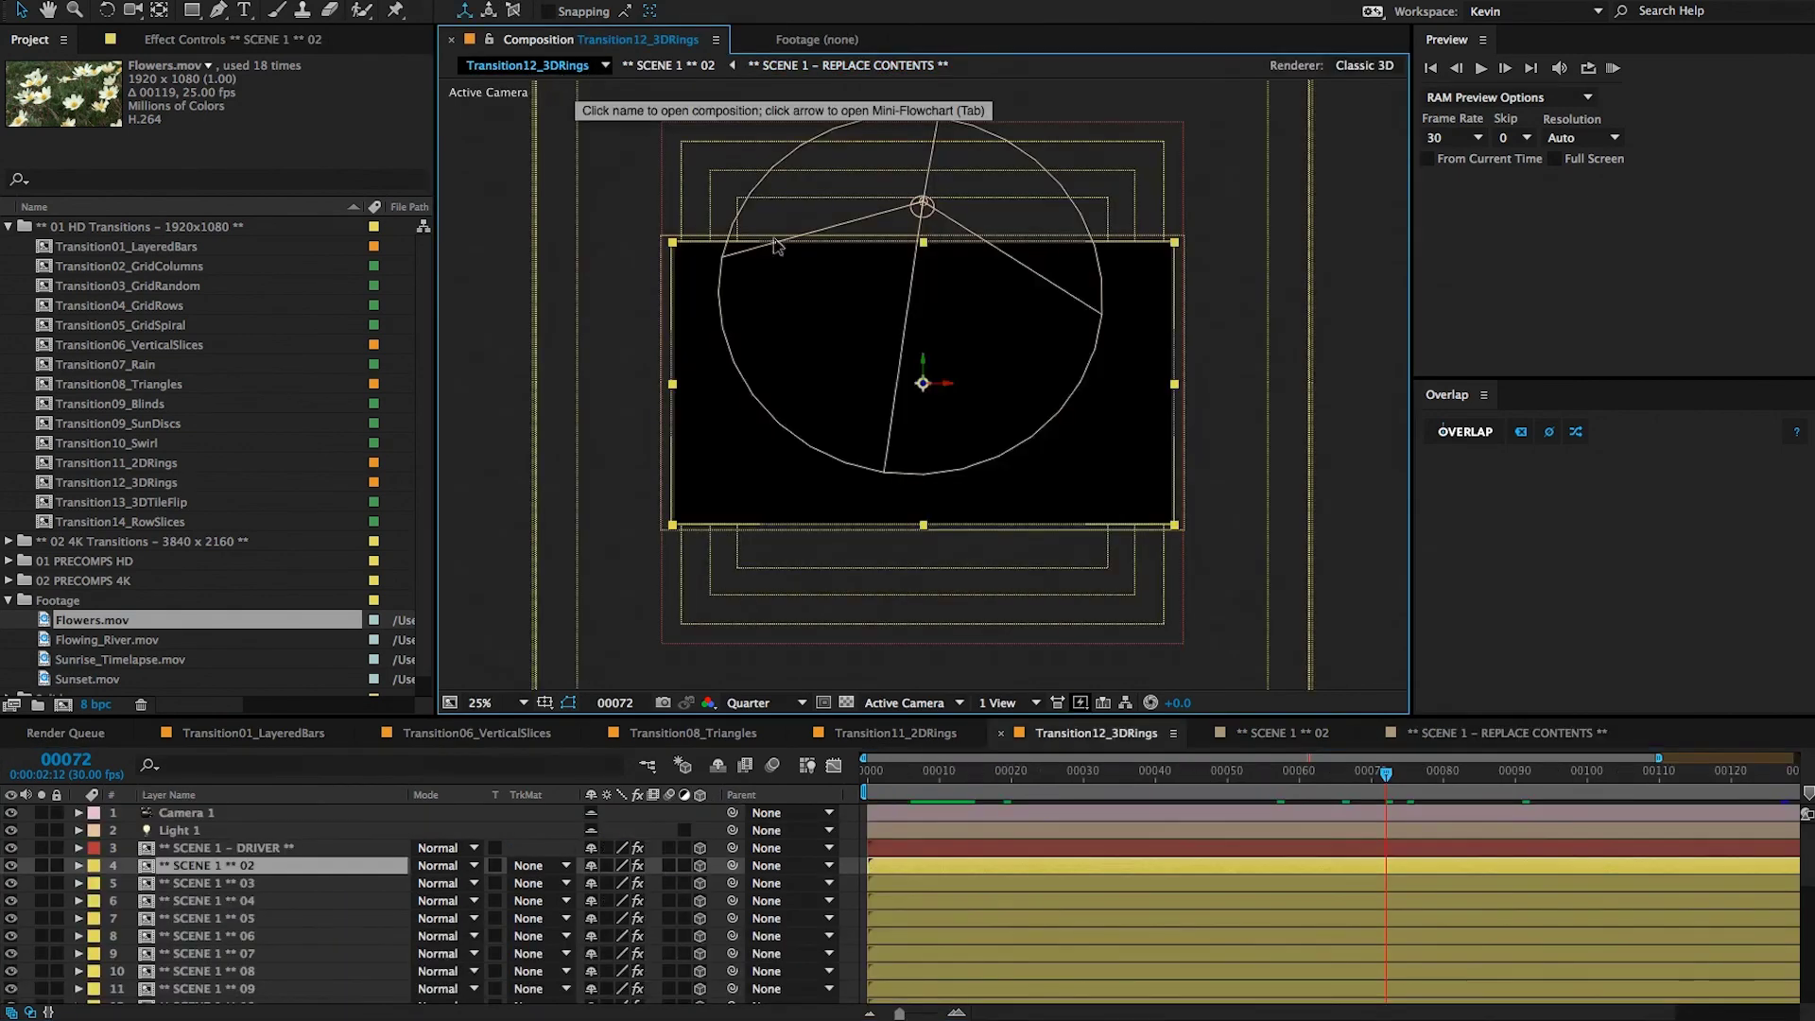
click(863, 772)
drag(863, 777, 1126, 790)
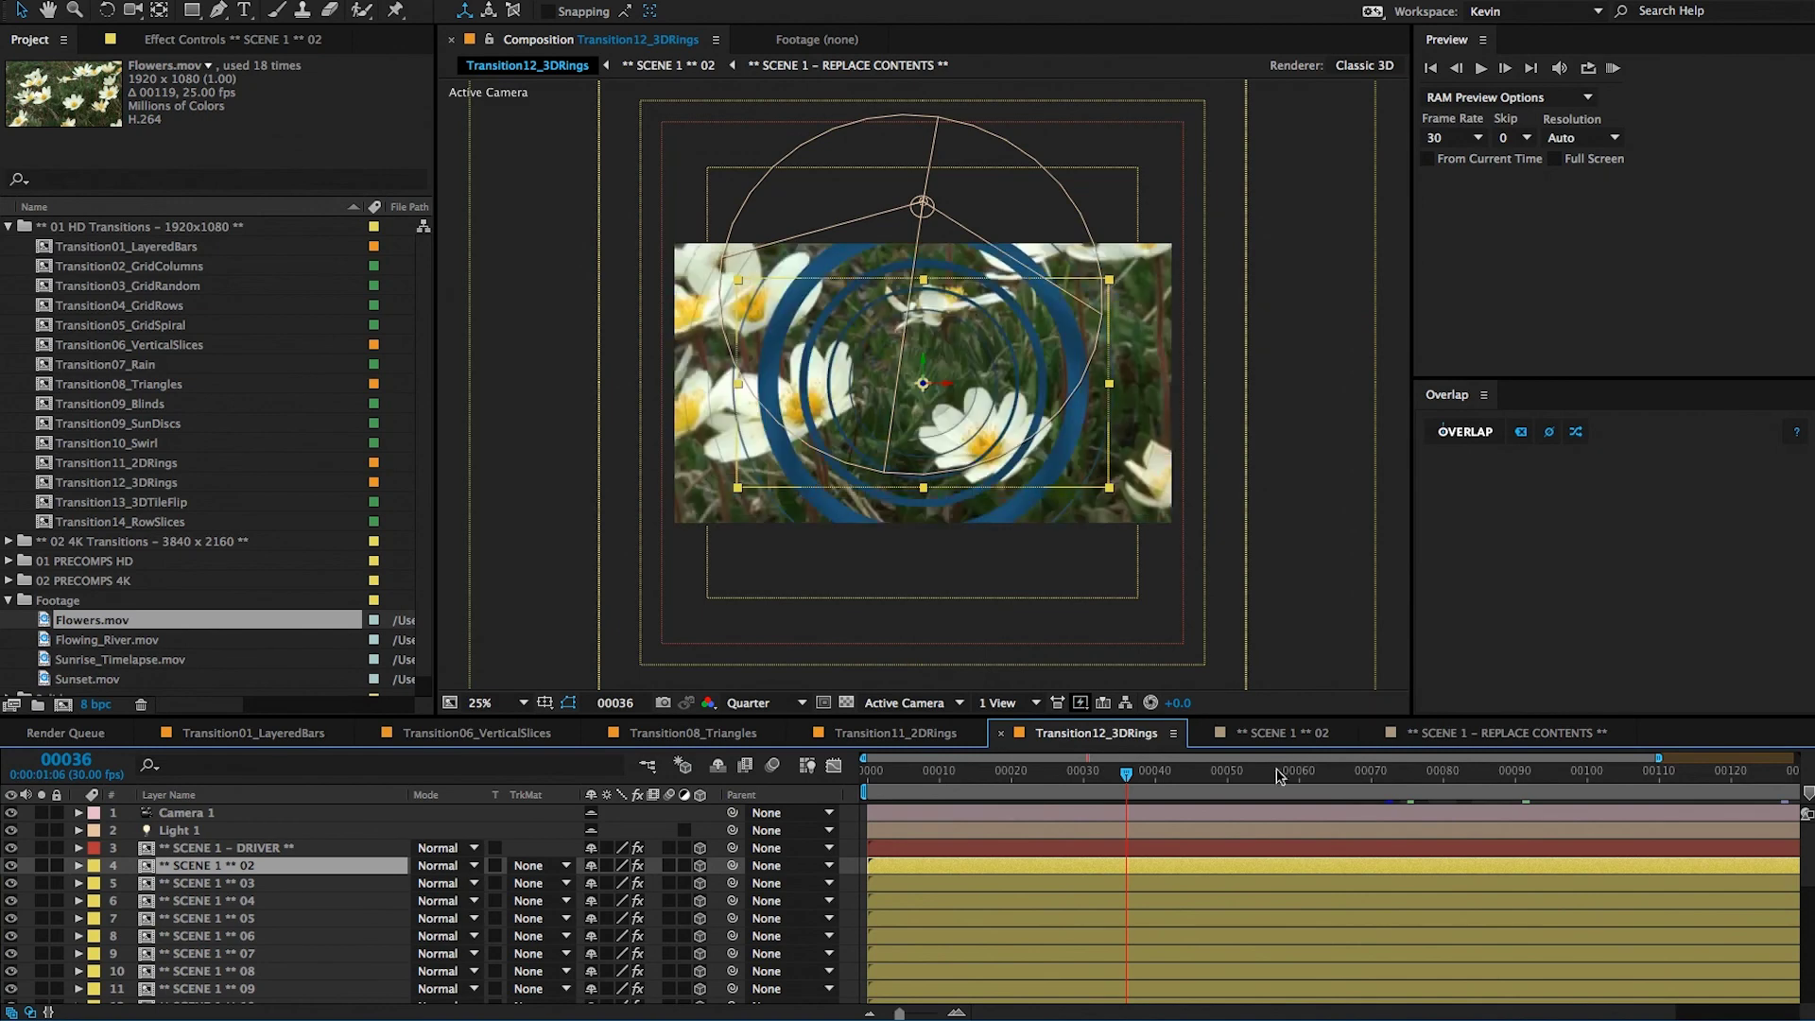
drag(1126, 771, 1271, 792)
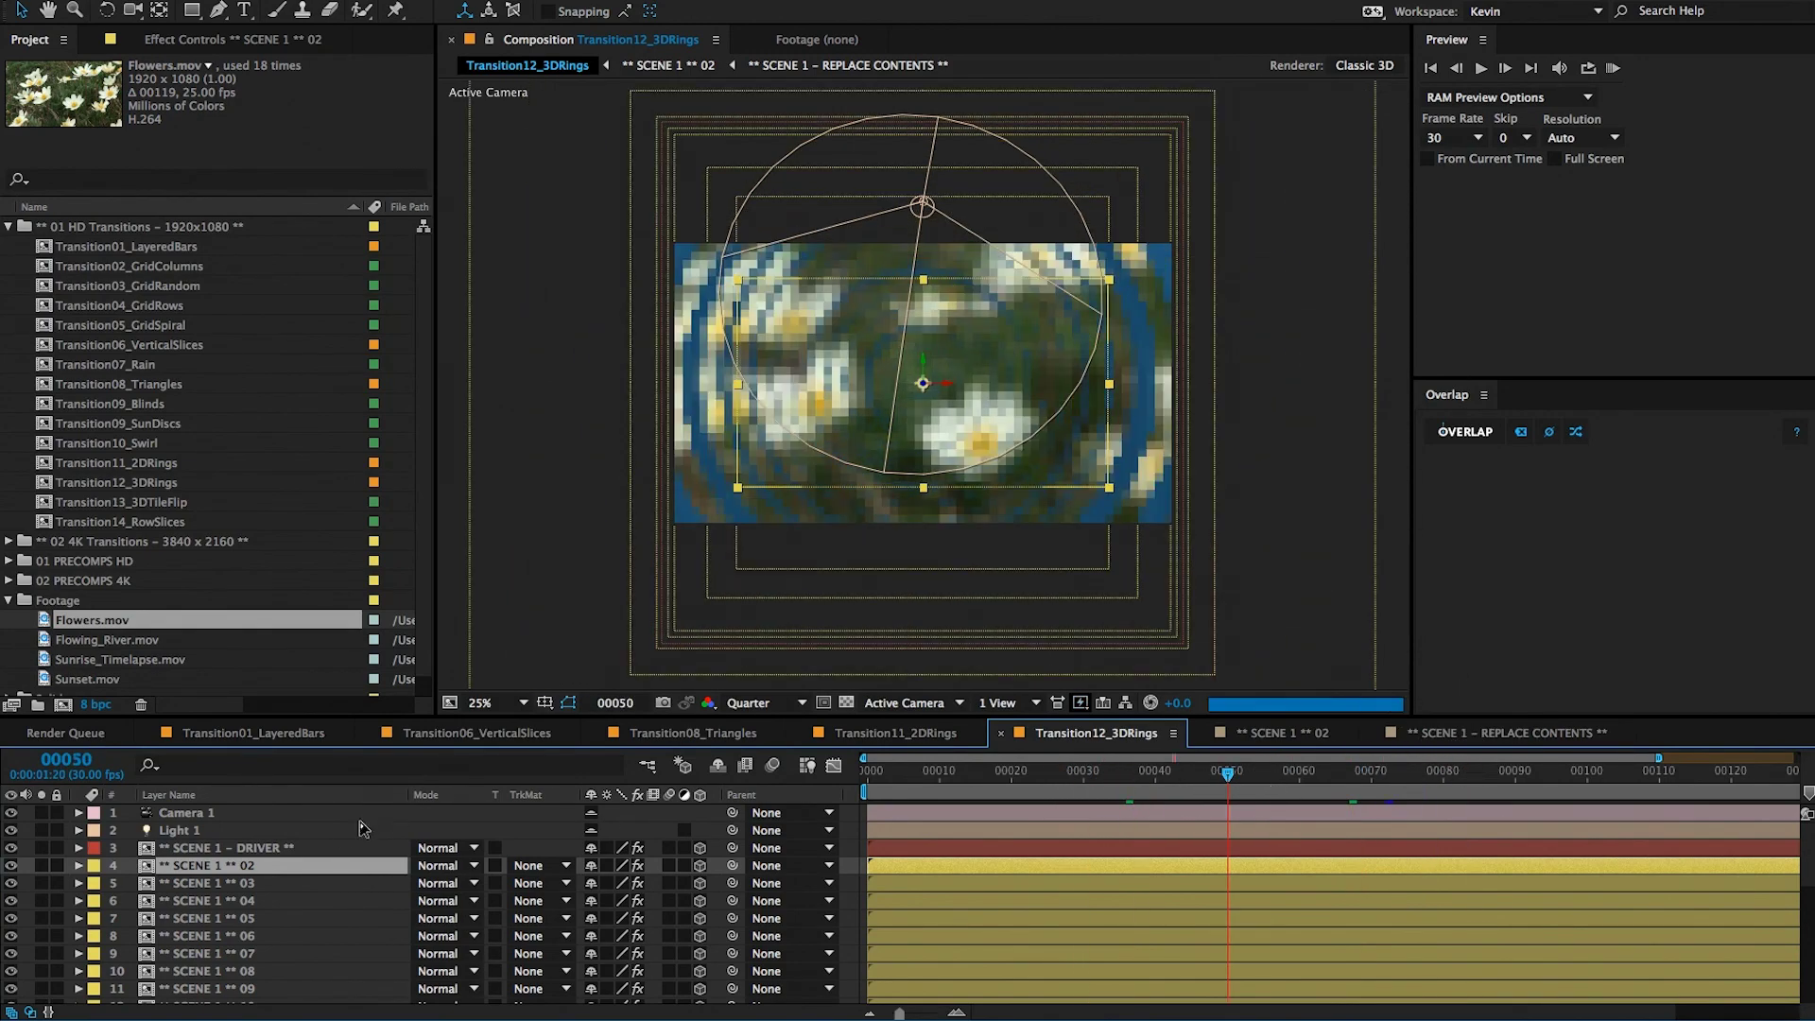
Inspect SCENE 2 ** 01 and its nested SCENE 2 - REPLACE CONTENTS composition, then return to Transition12_3DRings at frame 72
scroll(253, 890, down, 5)
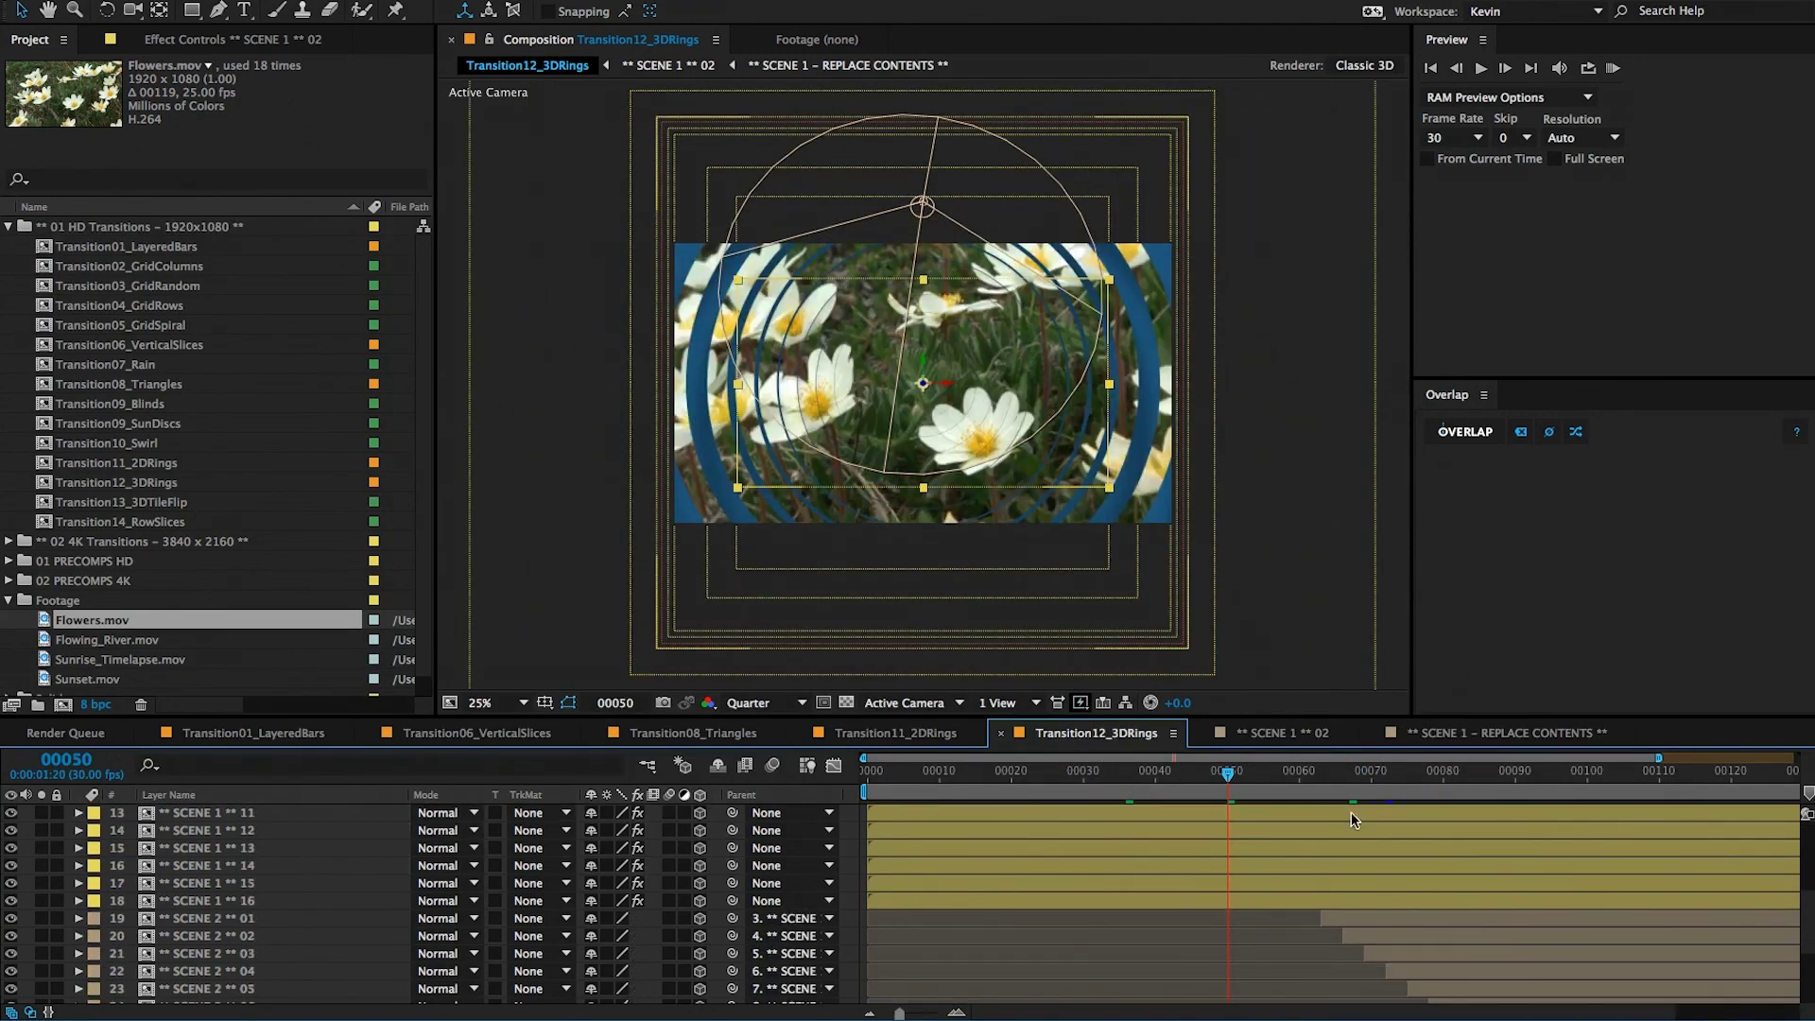
double_click(252, 921)
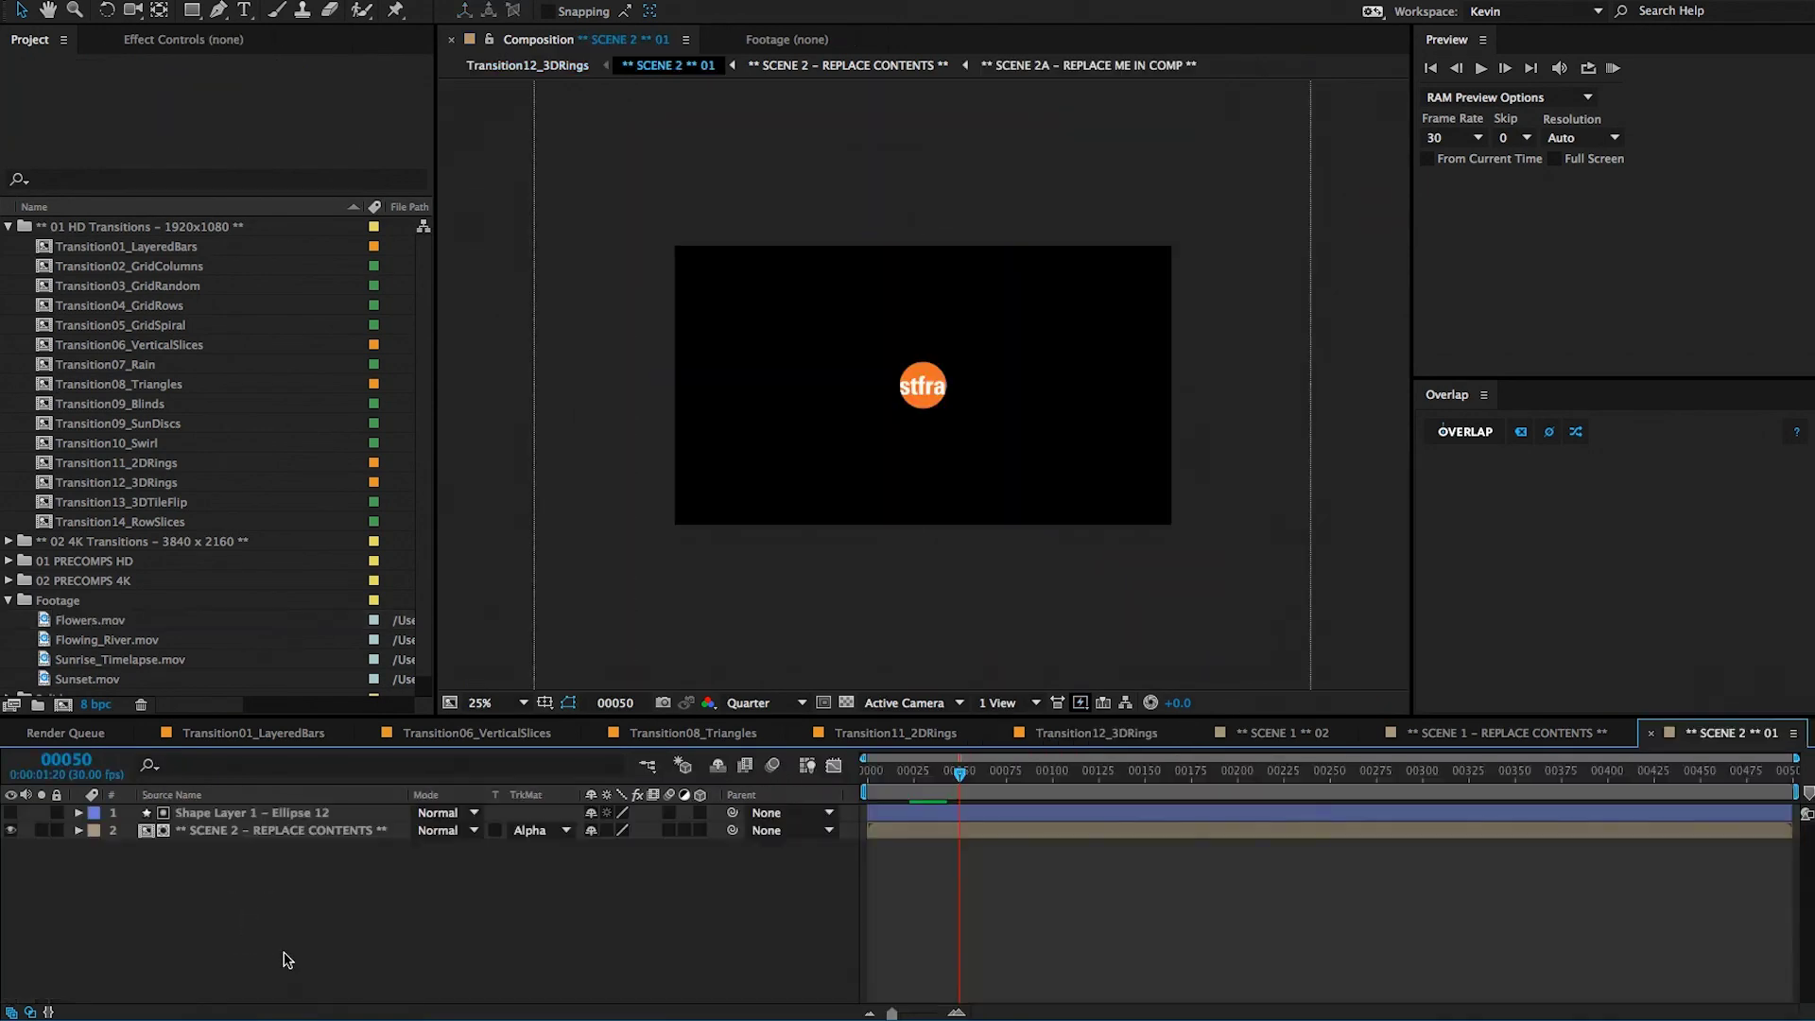
double_click(275, 835)
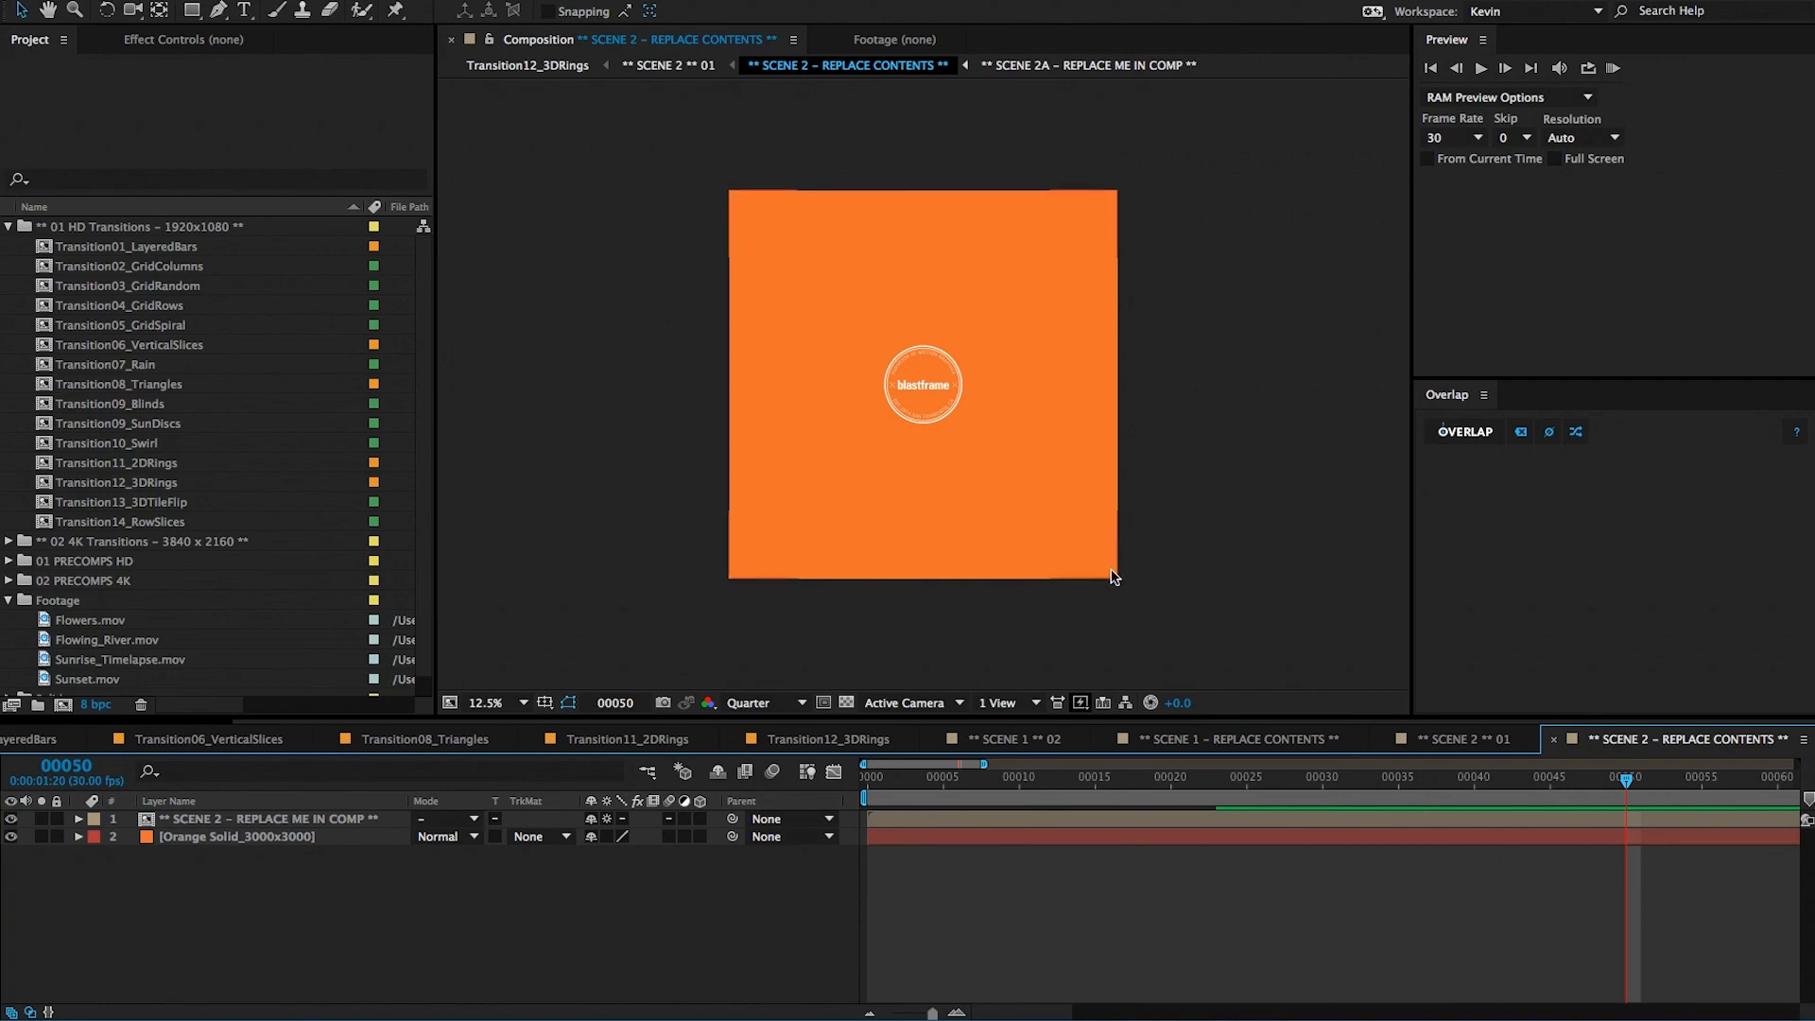
click(661, 68)
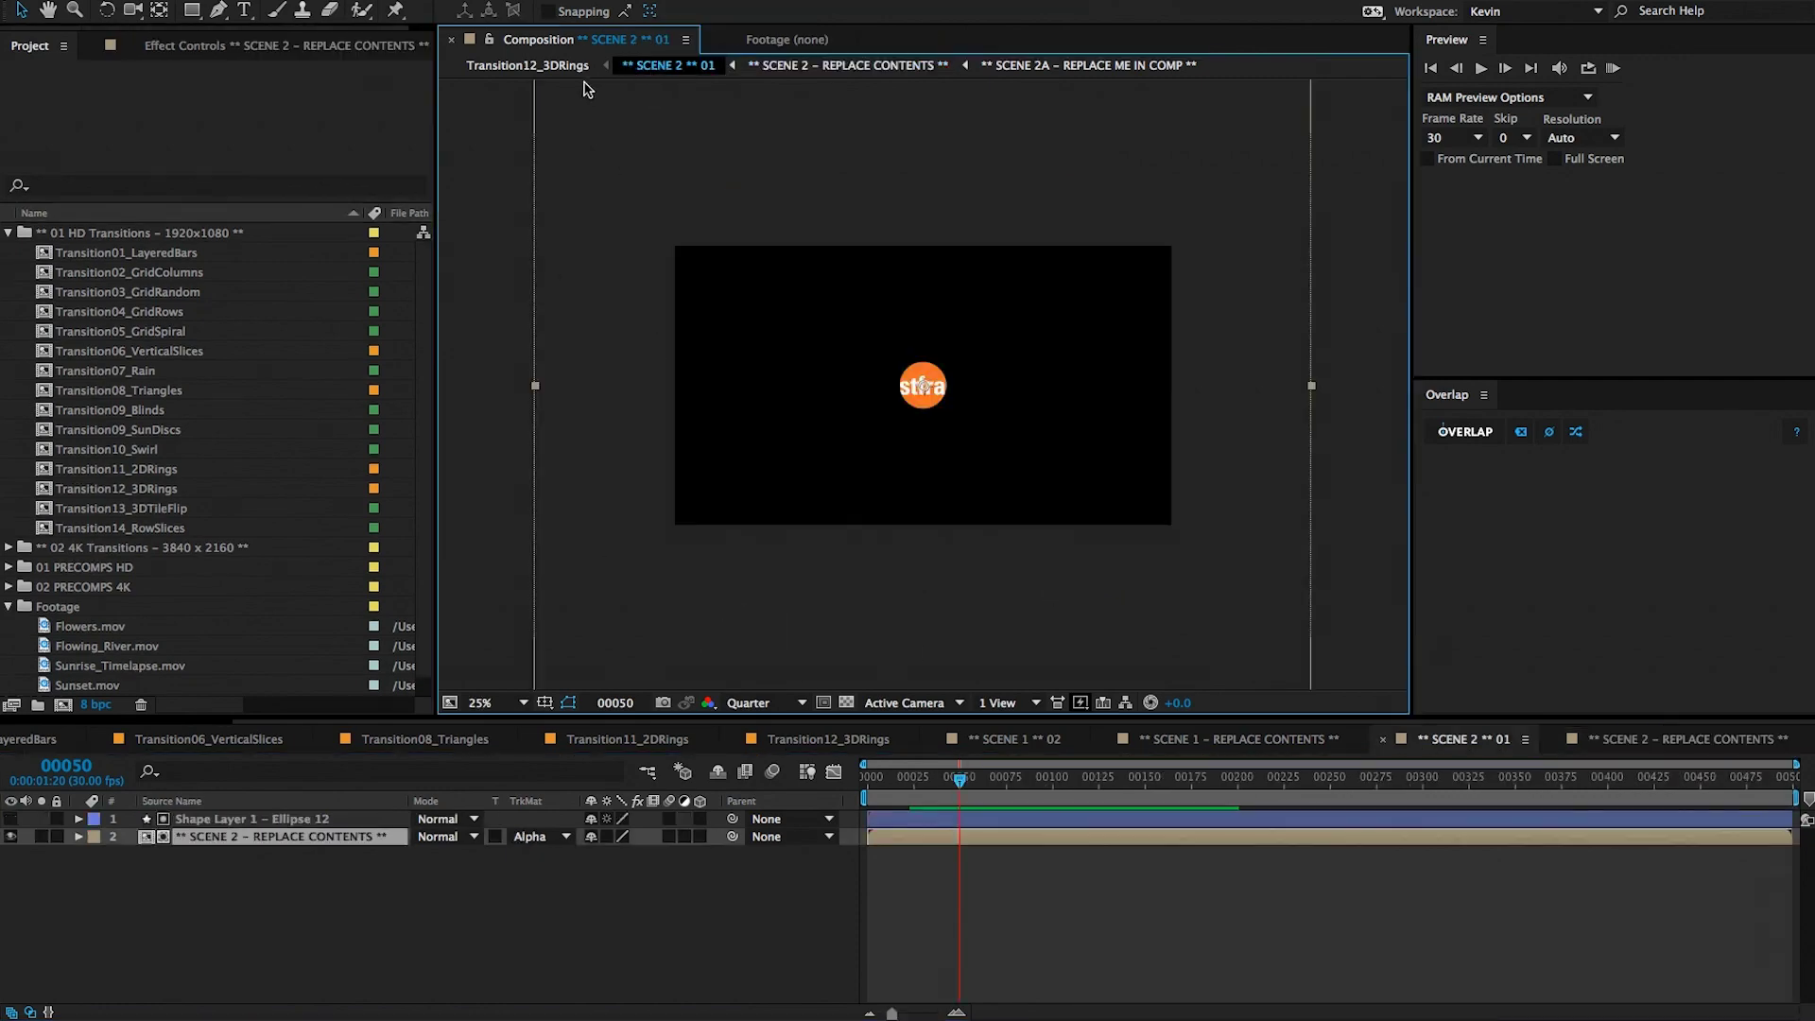
click(527, 65)
drag(1227, 781, 1386, 781)
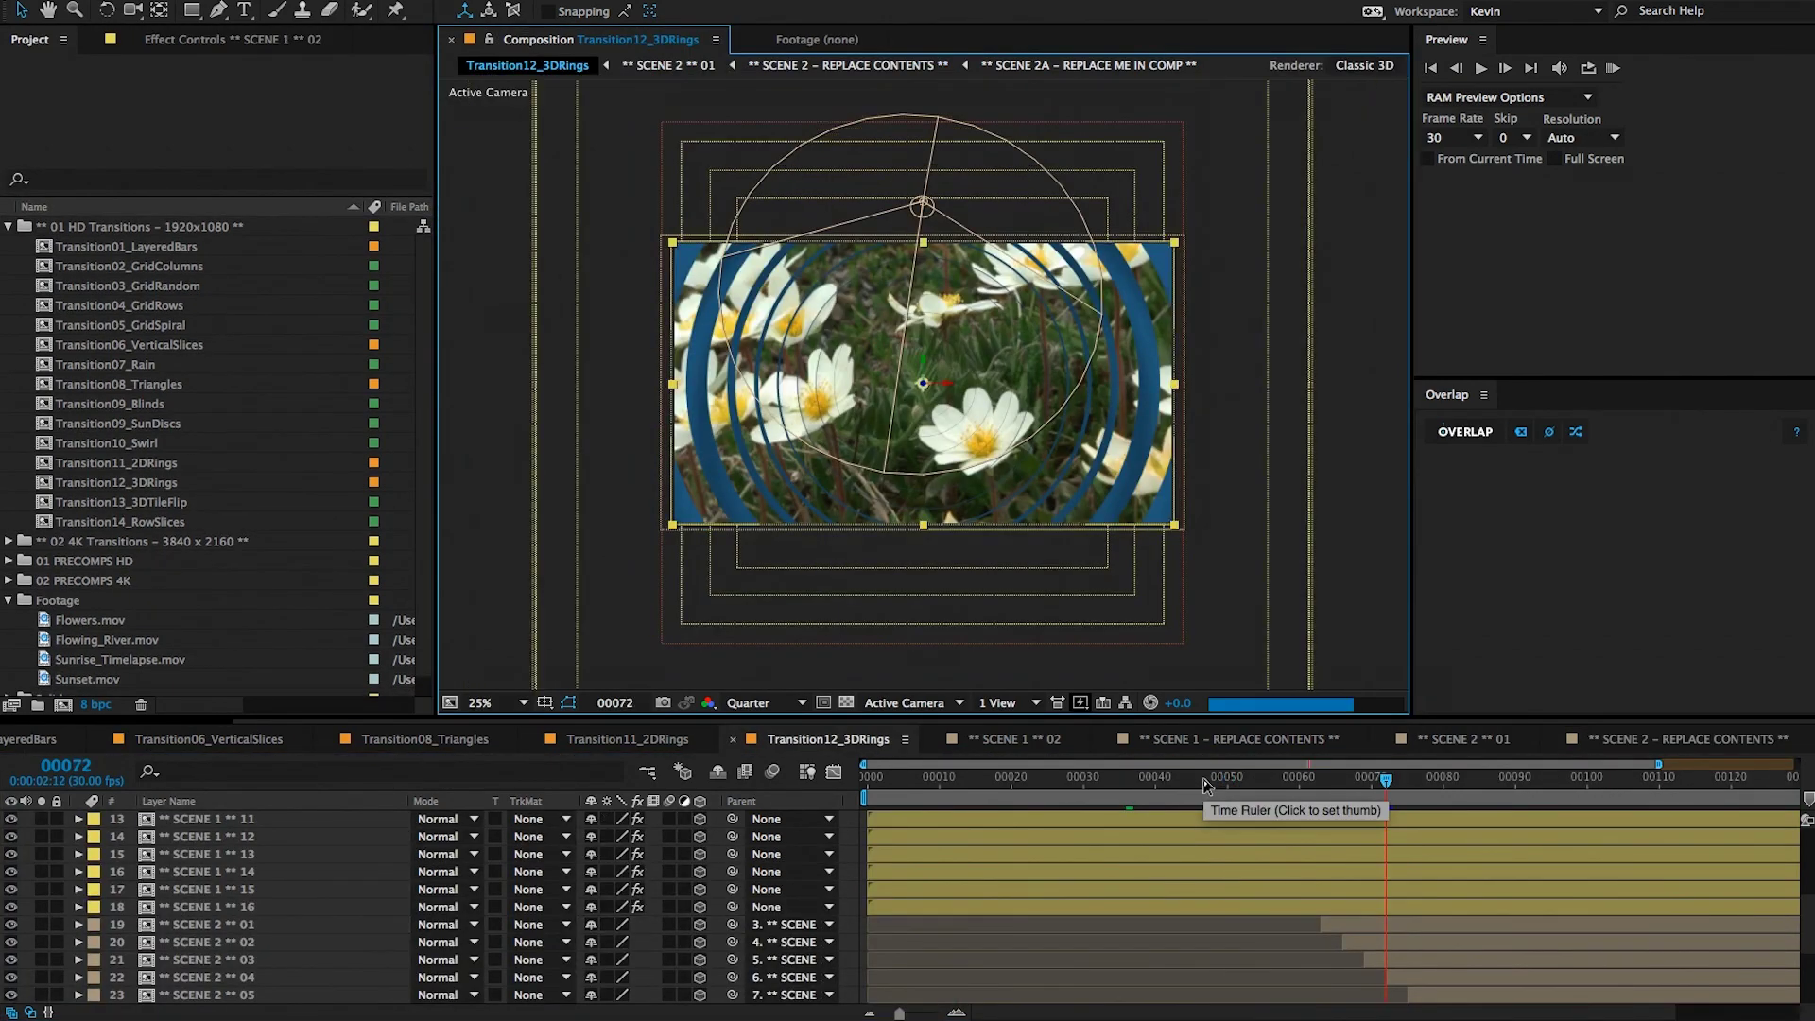